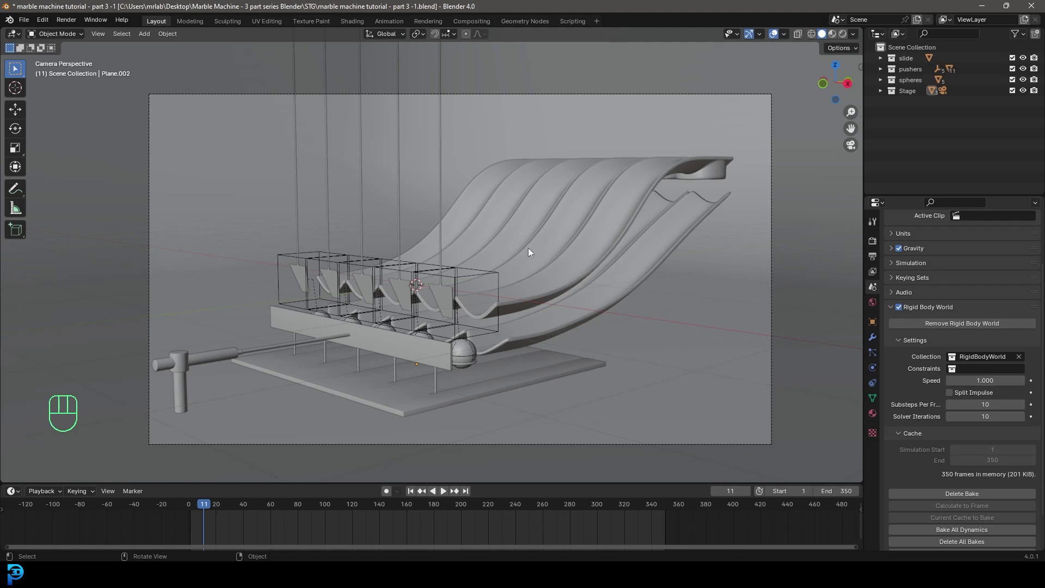
# Switch rendering to Cycles on GPU Compute and cap final render samples at 60
pyautogui.click(873, 241)
pyautogui.click(989, 239)
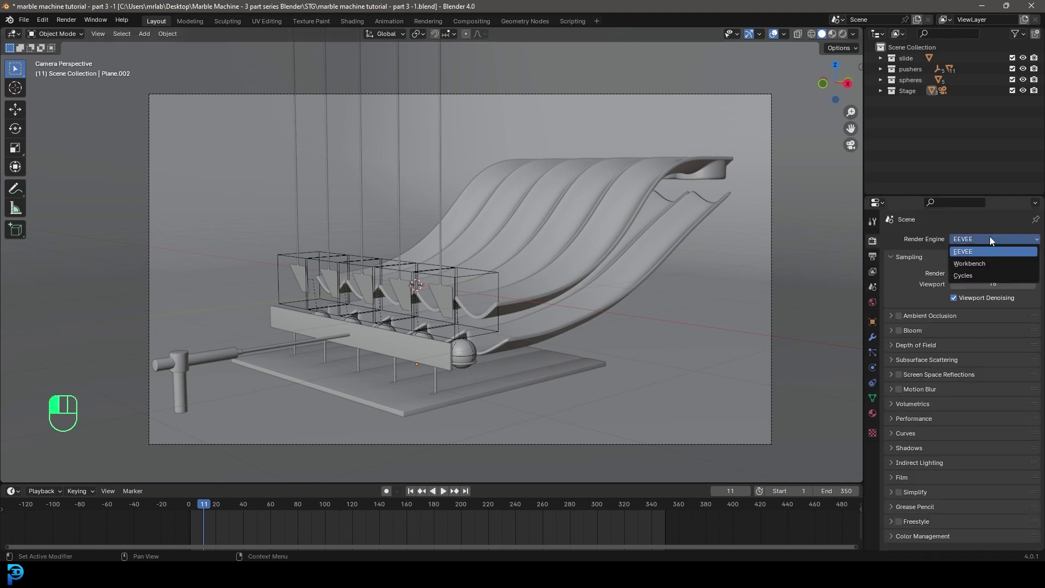
pyautogui.click(969, 275)
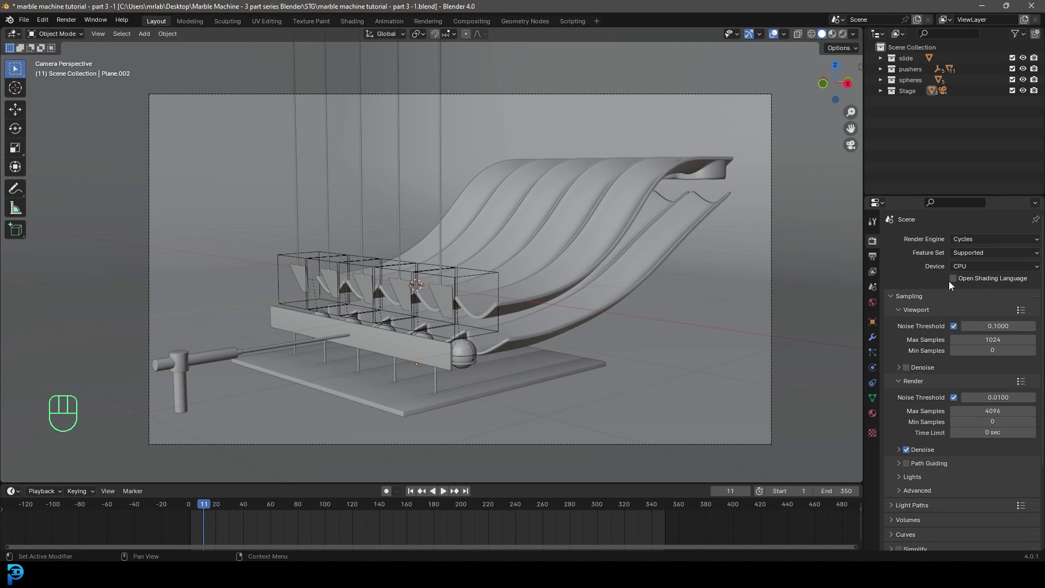
pyautogui.click(958, 266)
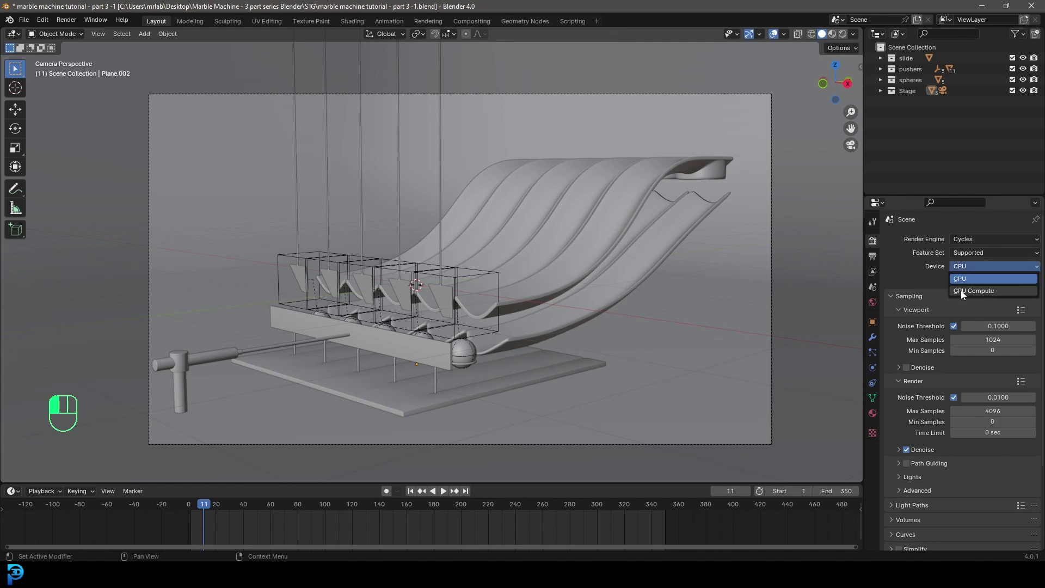
pyautogui.click(962, 289)
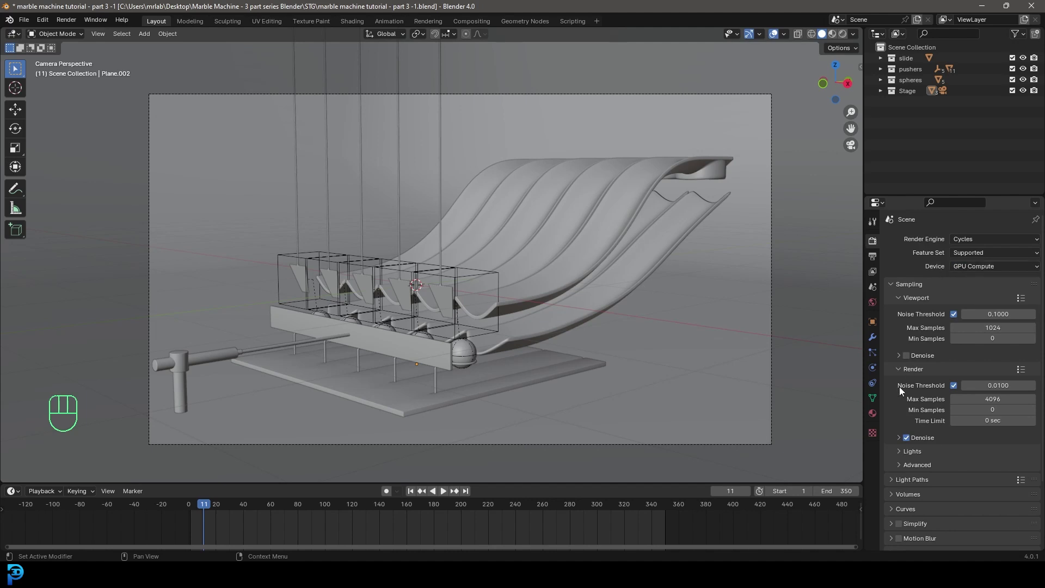
pyautogui.click(964, 399)
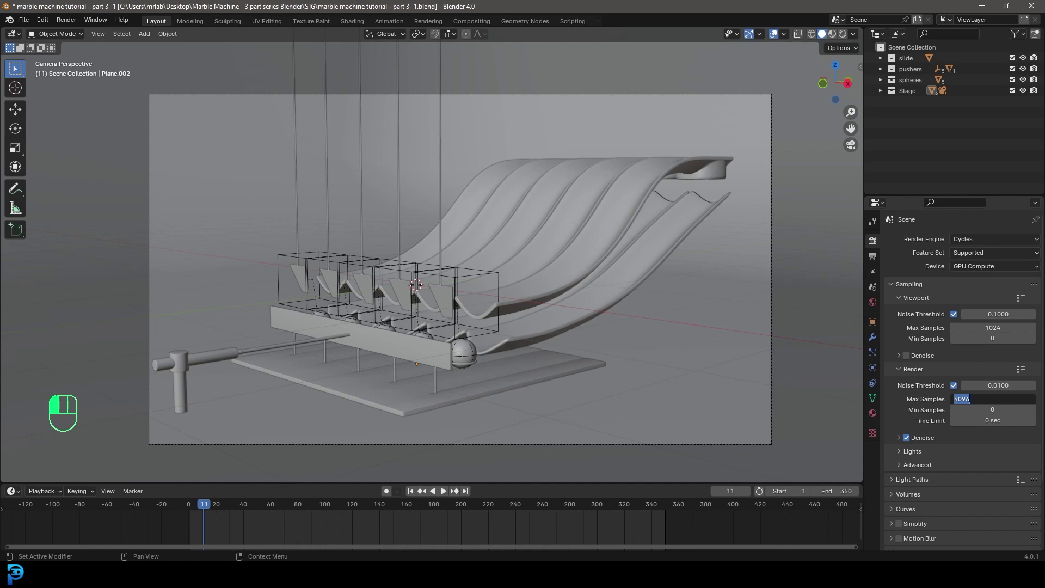
pyautogui.write('60')
pyautogui.press('Return')
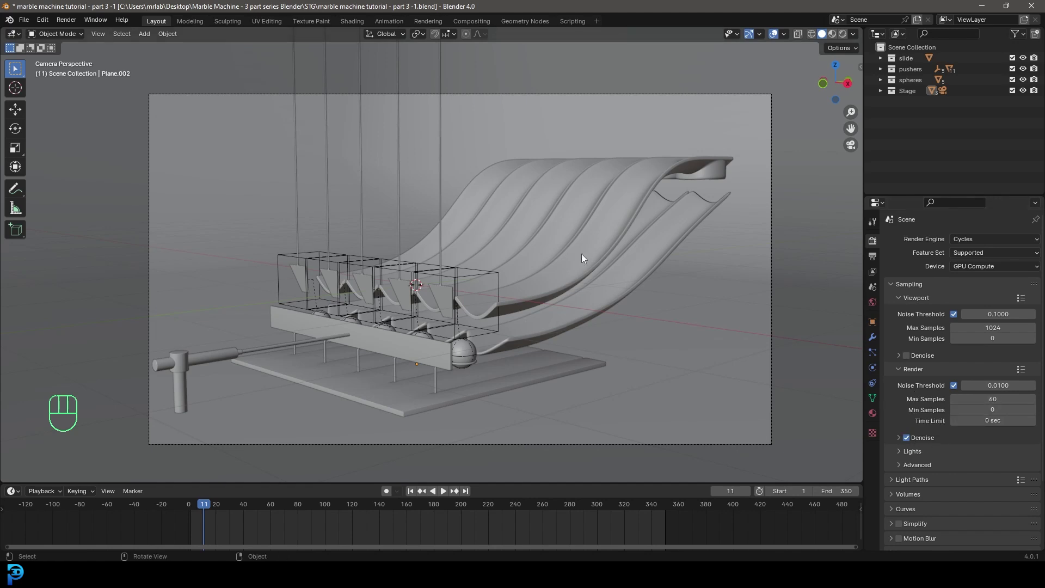
# Add an Area light and raise it to about 2.35 m above the machine
pyautogui.scroll(-3, 468, 243)
pyautogui.hotkey('shift', 'a')
pyautogui.moveTo(403, 378)
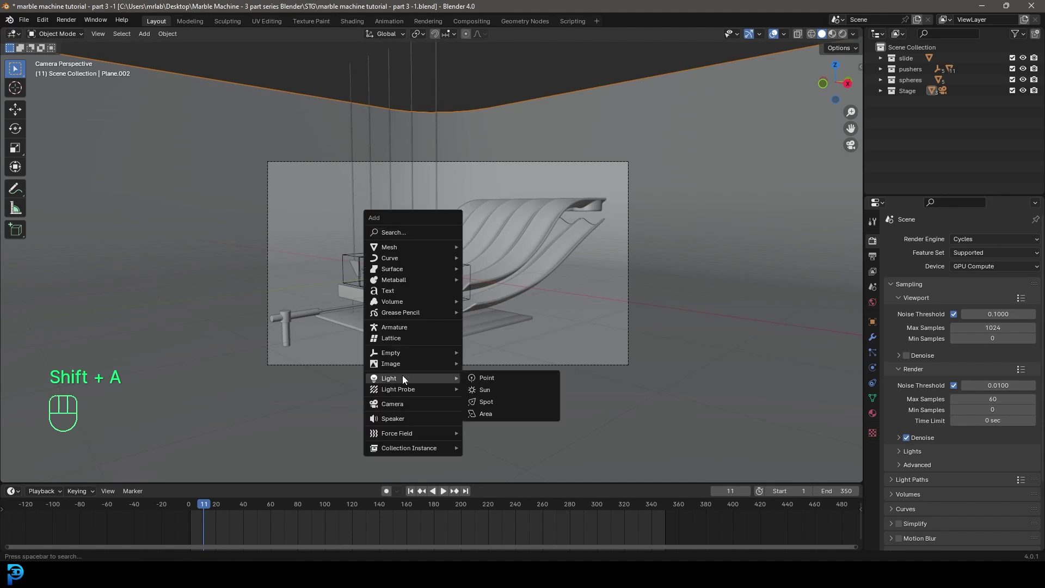
pyautogui.click(494, 414)
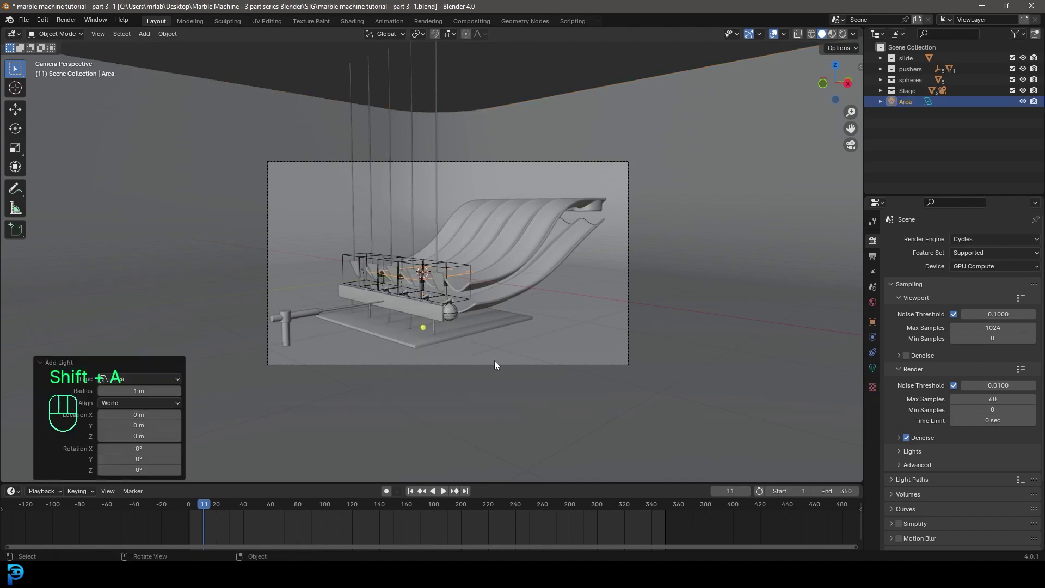
pyautogui.press('g')
pyautogui.press('z')
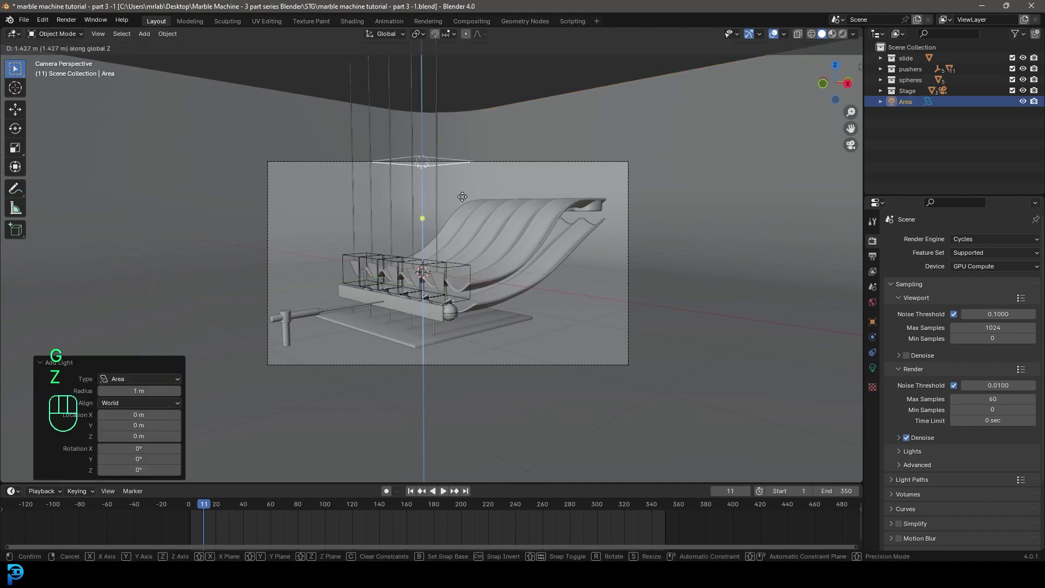
pyautogui.click(470, 190)
# Give the area light 250 W power and a 2 m size
pyautogui.click(873, 368)
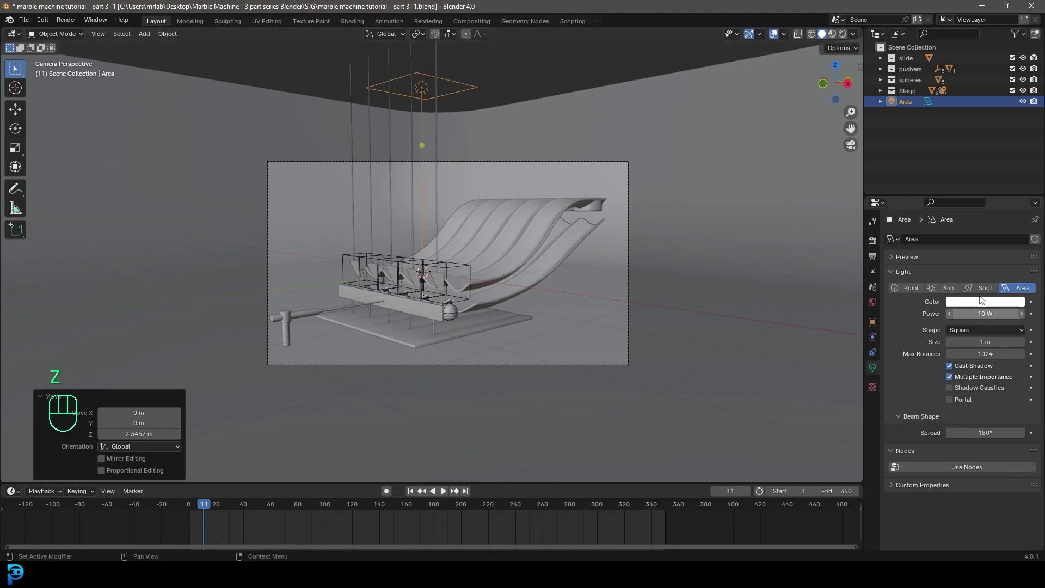
pyautogui.click(990, 314)
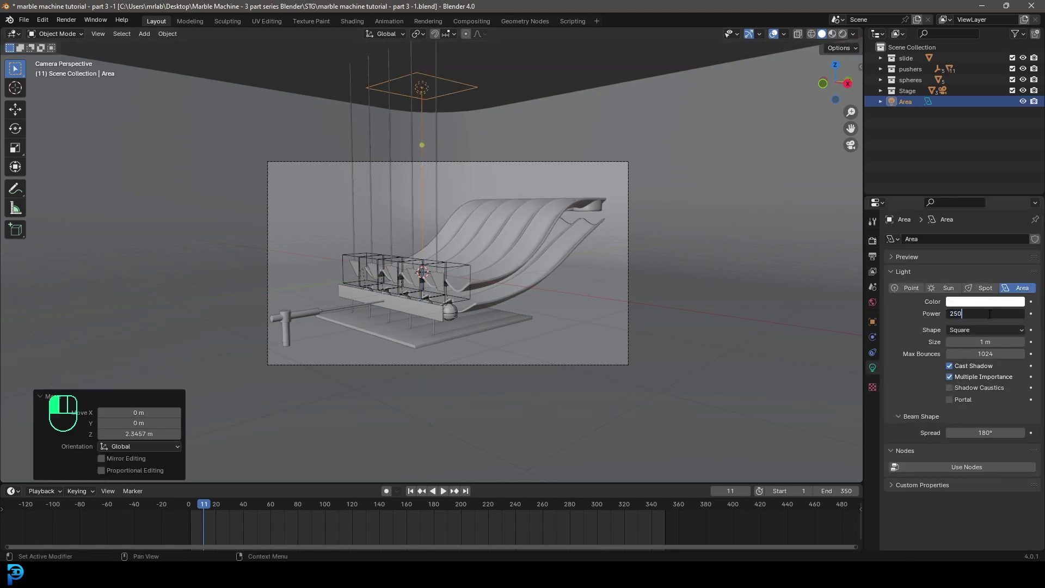
pyautogui.press('Return')
pyautogui.click(991, 341)
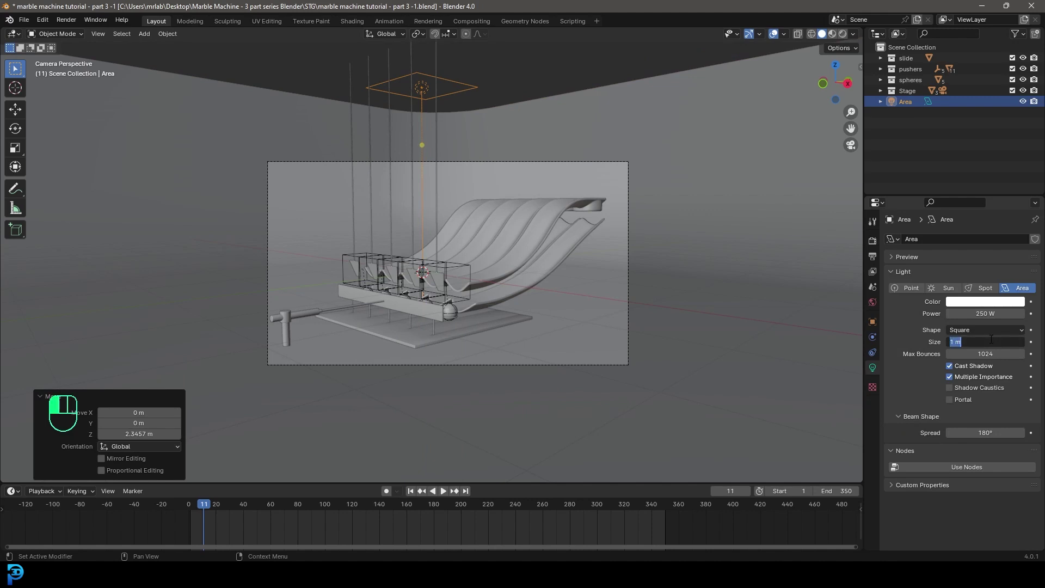
pyautogui.write('2')
pyautogui.press('Return')
# Draw a render region matching the camera frame in the viewport
pyautogui.scroll(2, 451, 222)
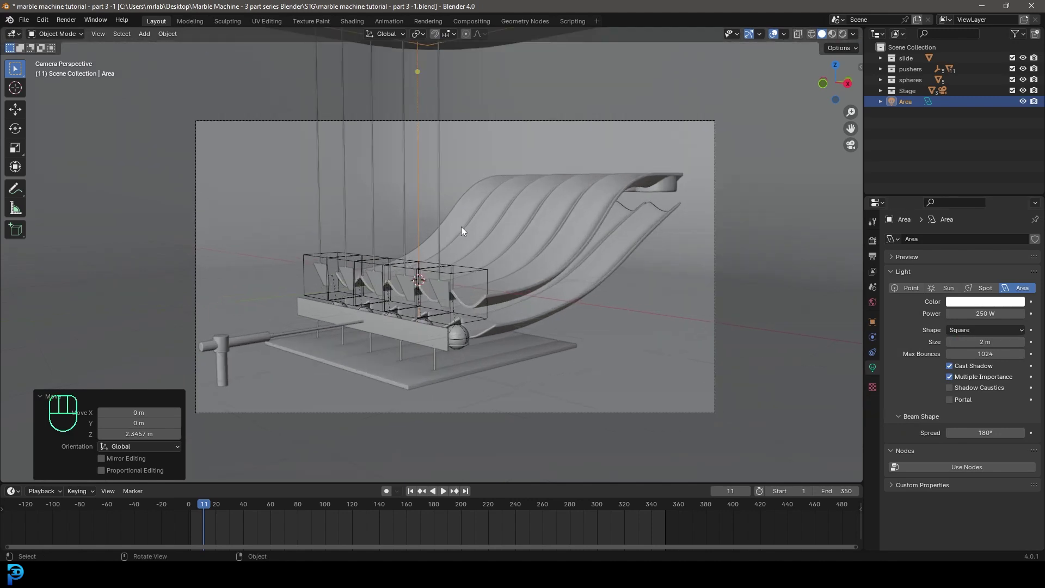
pyautogui.hotkey('ctrl', 'b')
pyautogui.moveTo(147, 93); pyautogui.dragTo(742, 456)
pyautogui.scroll(1, 632, 262)
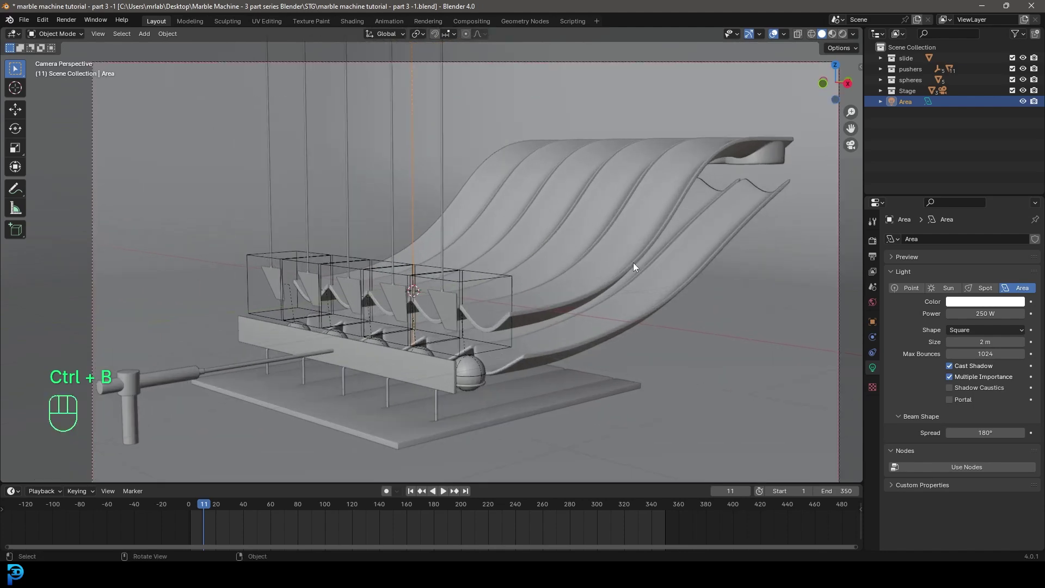
pyautogui.scroll(-4, 554, 276)
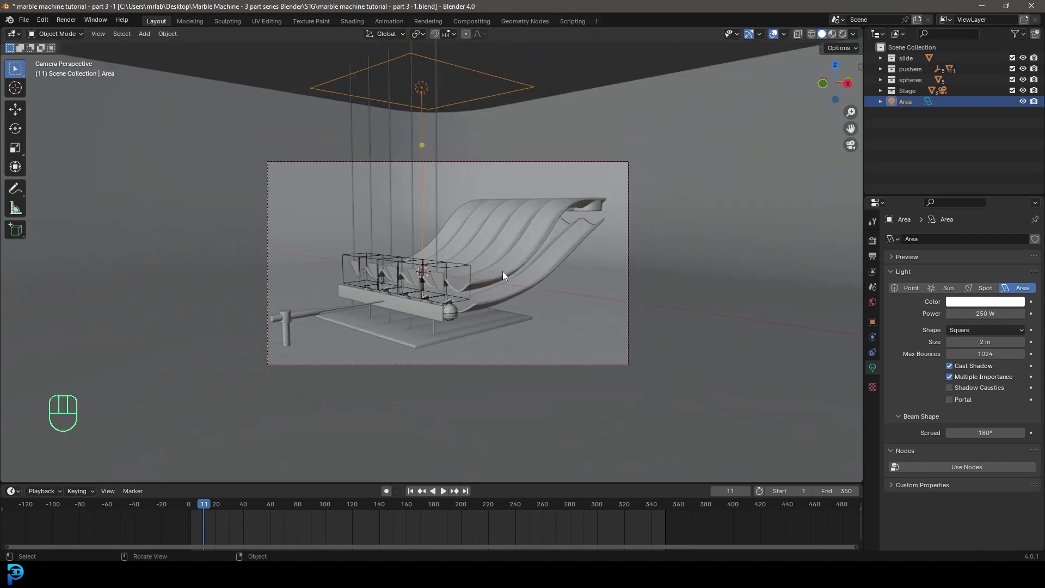
# Preview rendered shading, moving the area light to the machine's right and angling it inward
pyautogui.press('z')
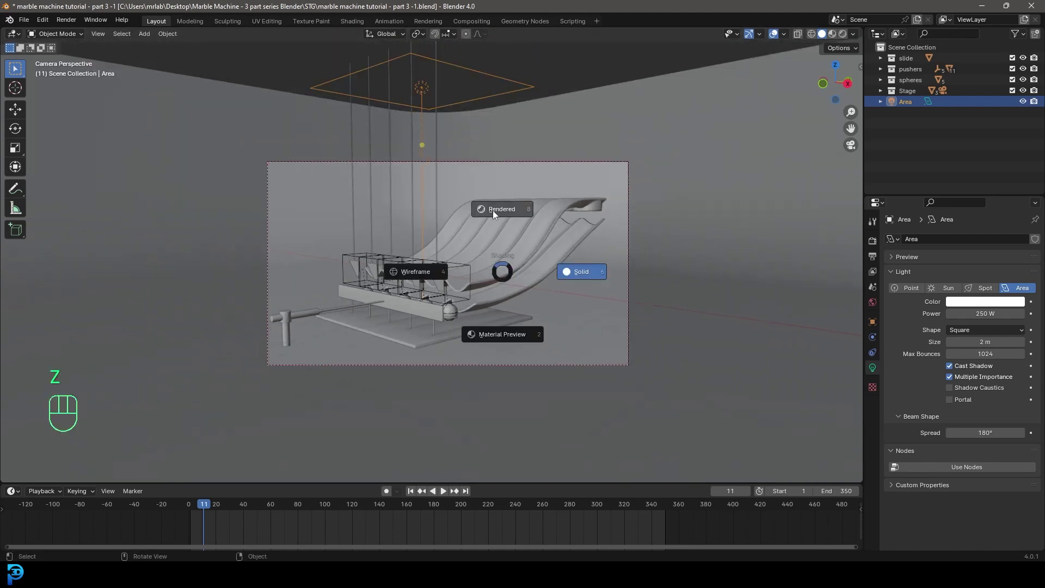
pyautogui.click(496, 209)
pyautogui.scroll(1, 411, 223)
pyautogui.press('g')
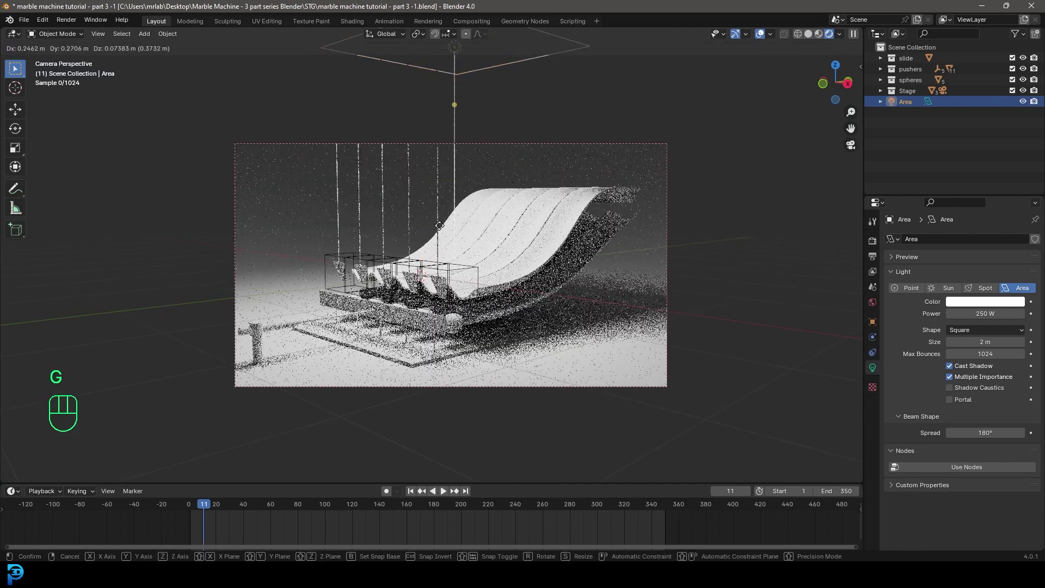
pyautogui.click(605, 220)
pyautogui.press('r')
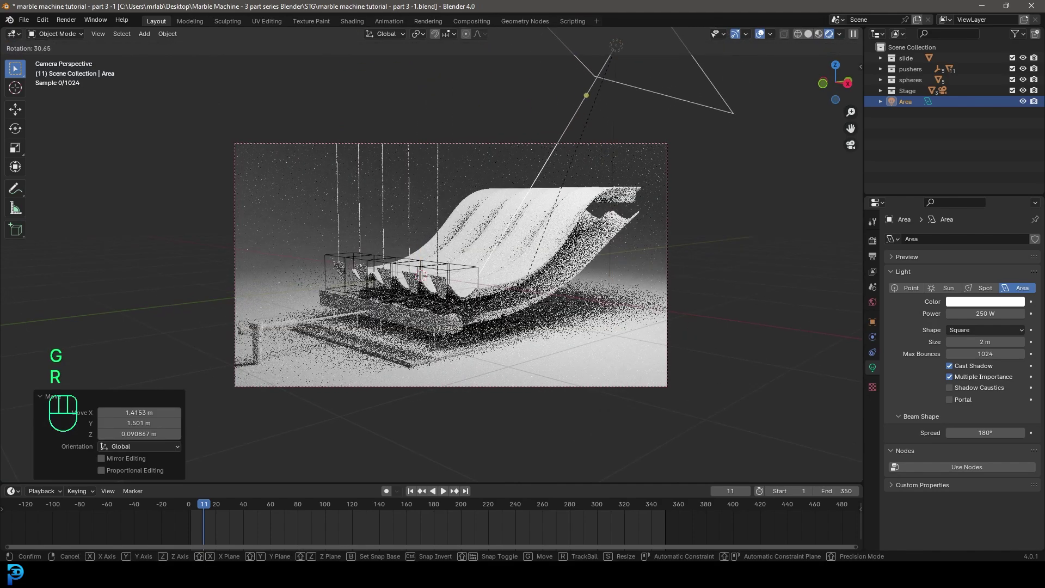
pyautogui.click(598, 263)
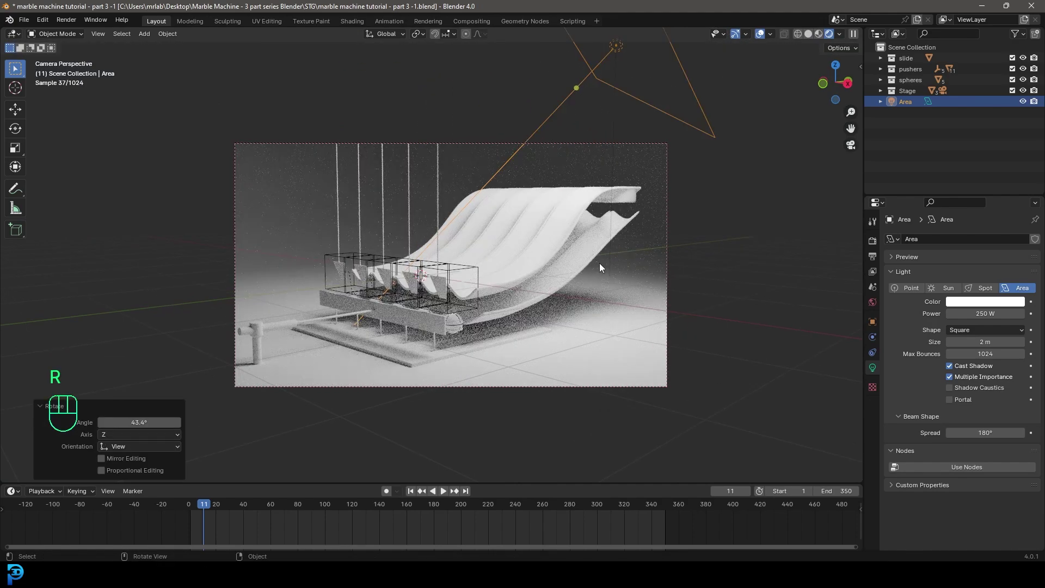
# In solid top view, duplicate the light to the machine's upper left, aimed at it
pyautogui.press('KP_7')
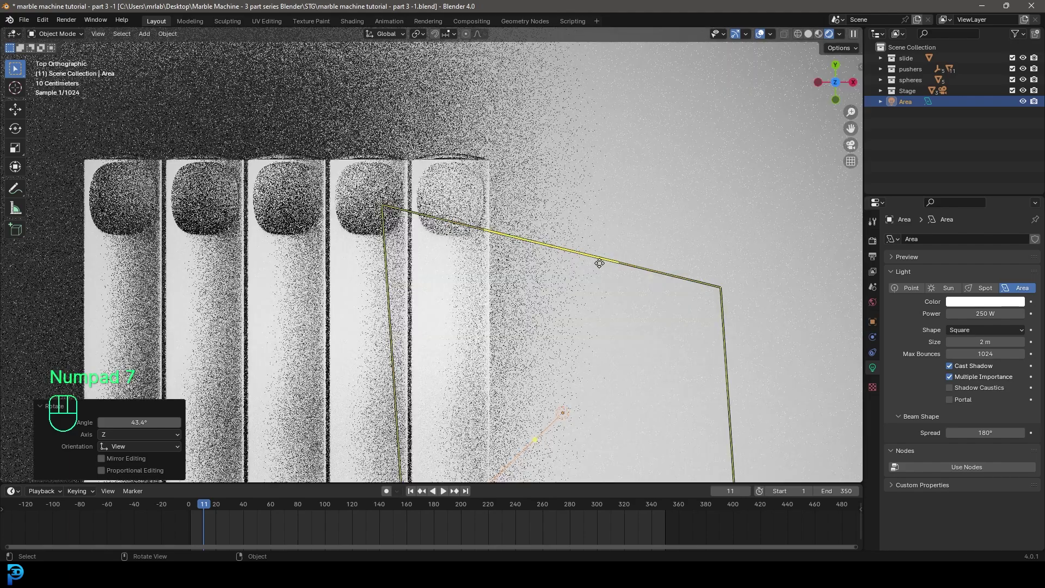
pyautogui.press('z')
pyautogui.click(590, 282)
pyautogui.scroll(-3, 590, 282)
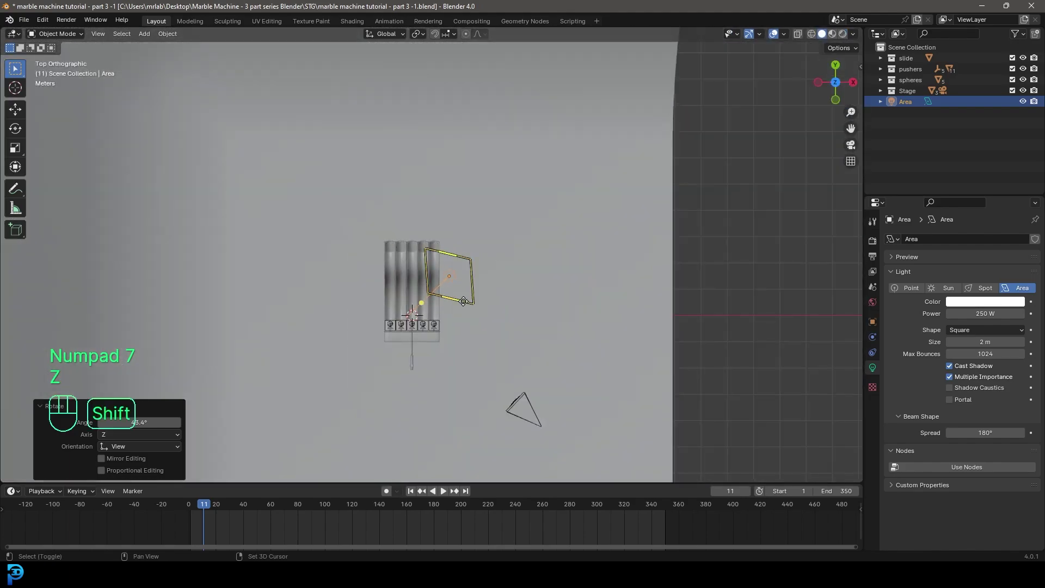
pyautogui.hotkey('shift', 'd')
pyautogui.click(481, 216)
pyautogui.press('r')
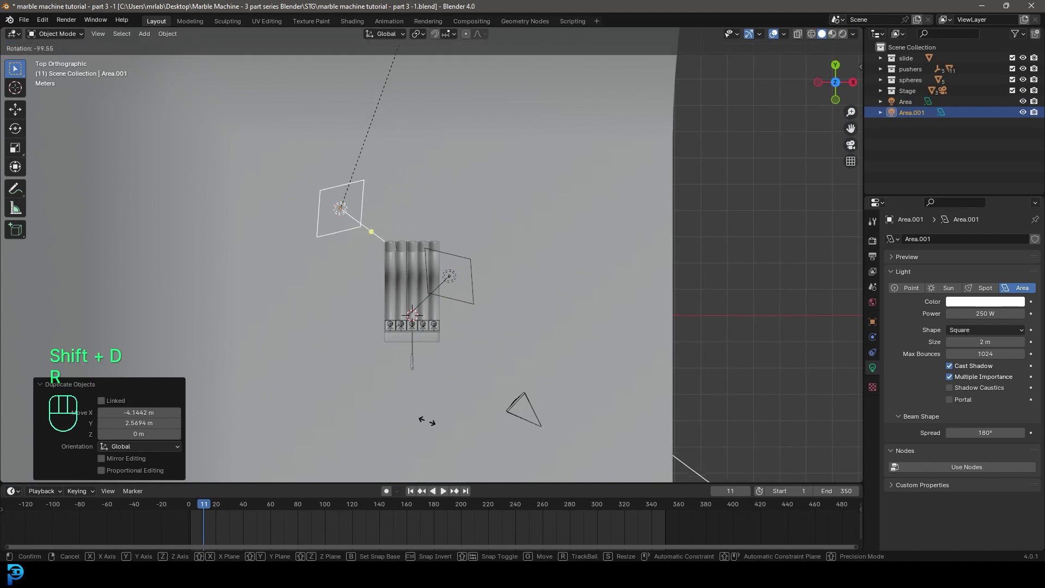
pyautogui.click(467, 400)
pyautogui.press('g')
pyautogui.click(476, 399)
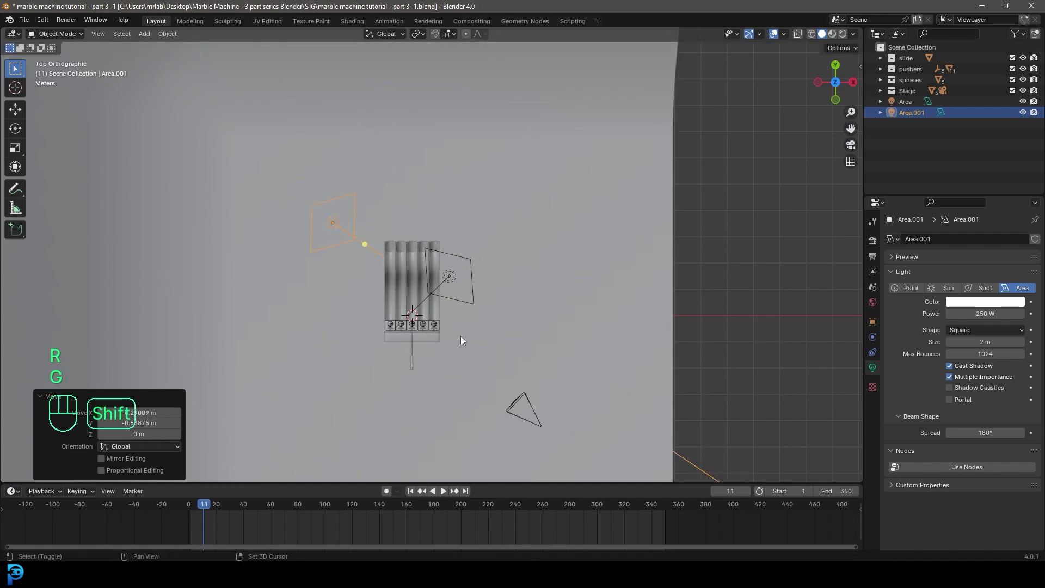
# Duplicate a third light to the lower left of the machine, aimed toward it
pyautogui.hotkey('shift', 'd')
pyautogui.click(422, 453)
pyautogui.press('r')
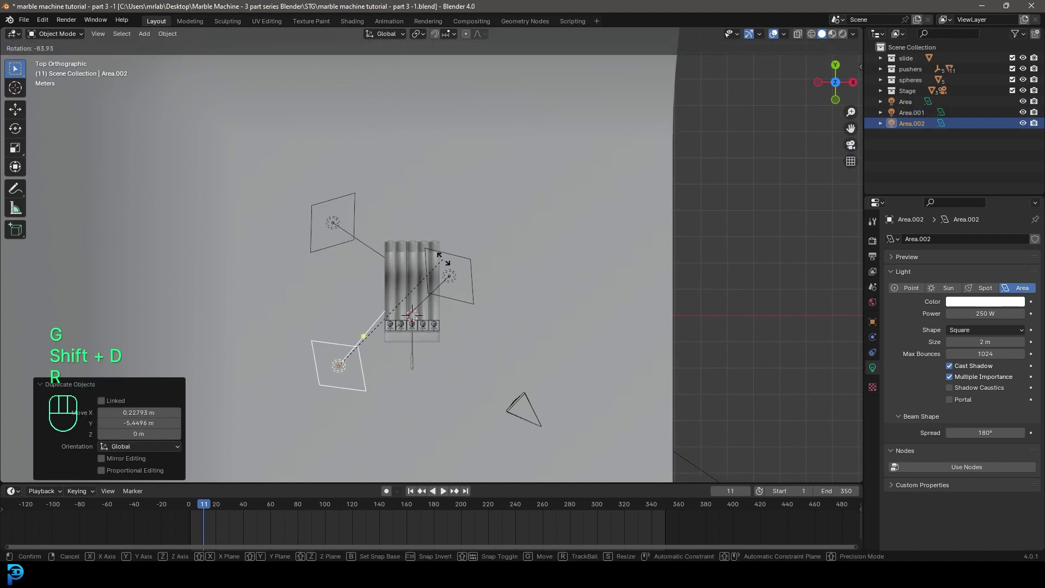
pyautogui.click(438, 334)
pyautogui.moveTo(439, 334); pyautogui.dragTo(384, 298, button='middle')
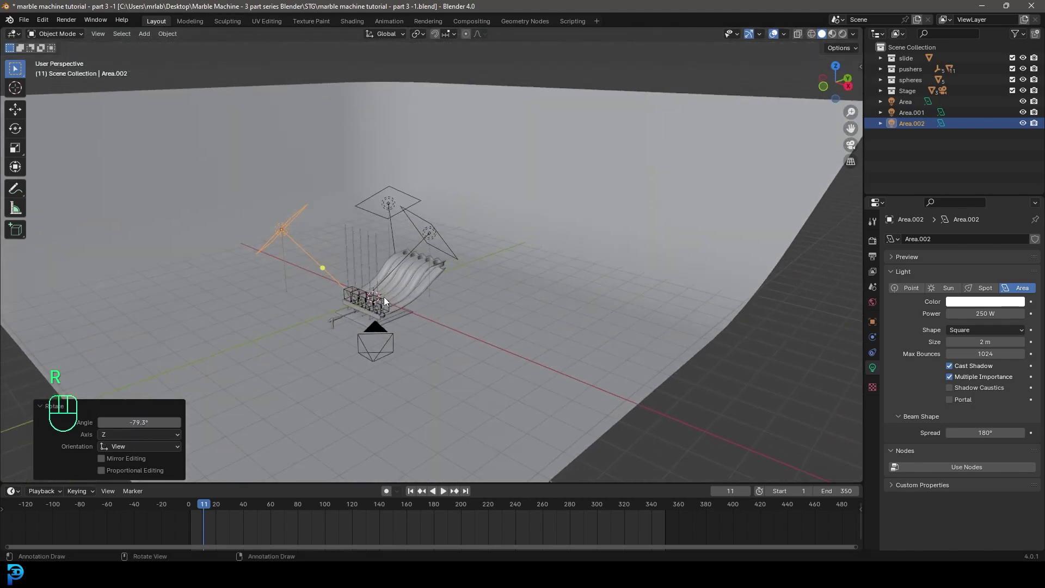
pyautogui.scroll(2, 383, 296)
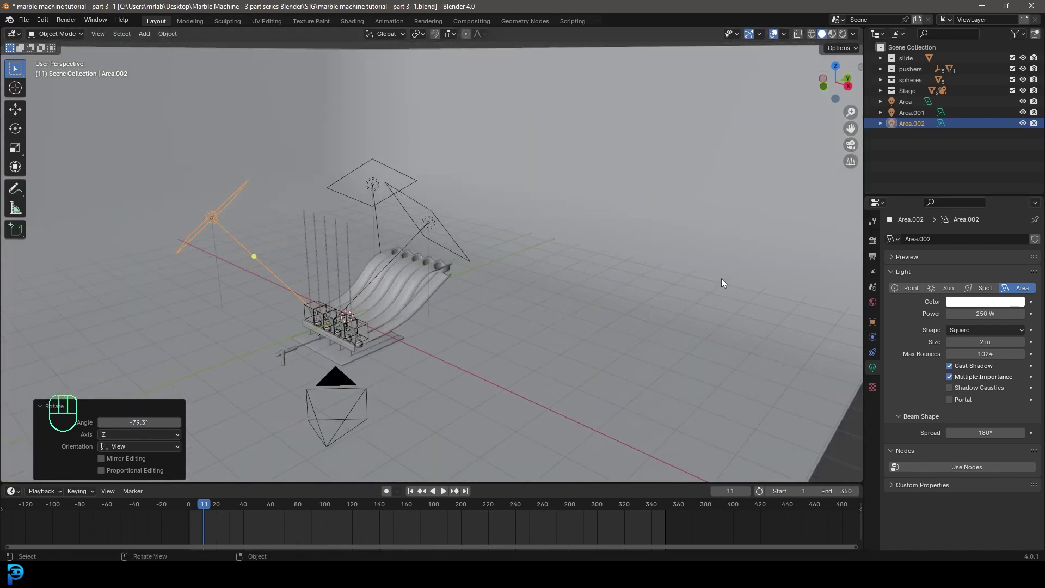
# Set the third light to 120 W and preview the camera view rendered
pyautogui.click(990, 314)
pyautogui.write('120')
pyautogui.press('Return')
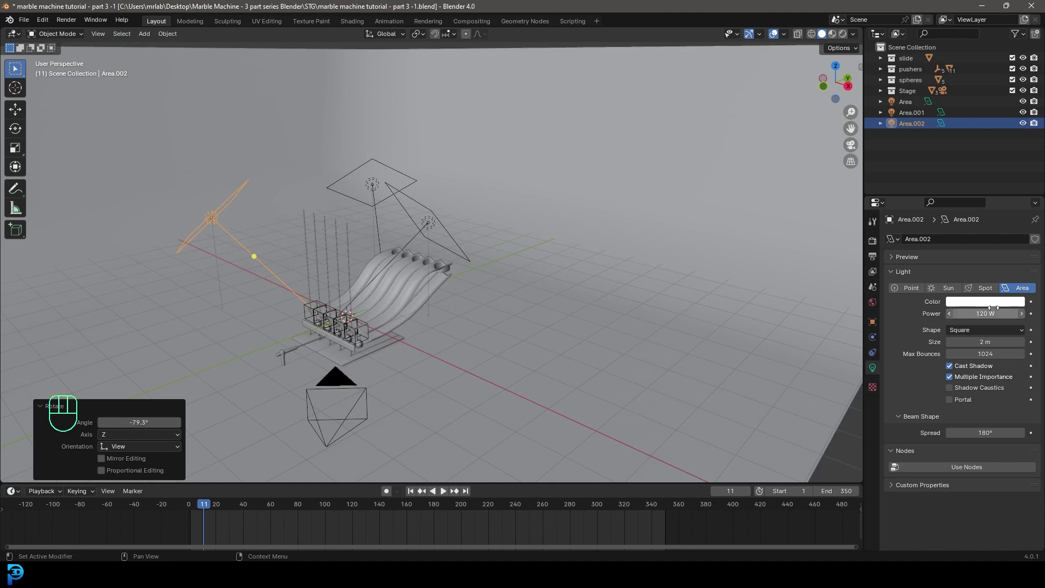
pyautogui.press('KP_0')
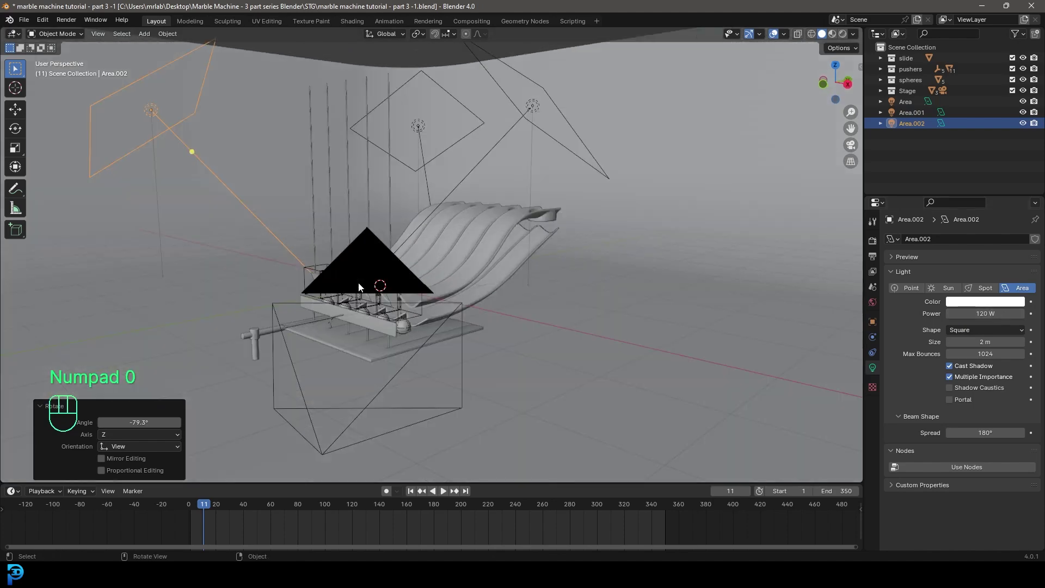
pyautogui.press('z')
pyautogui.click(460, 190)
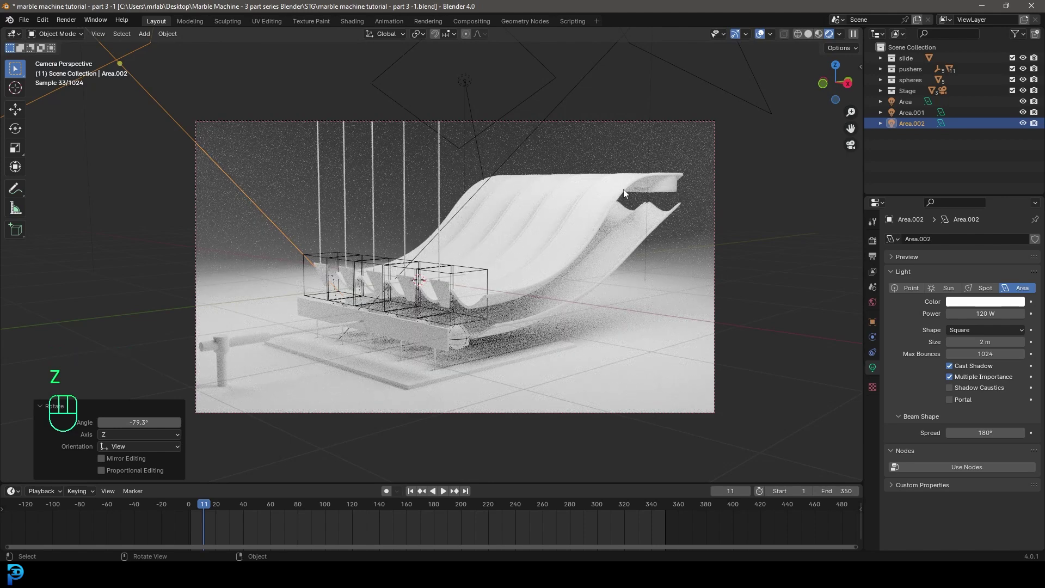
pyautogui.scroll(1, 607, 223)
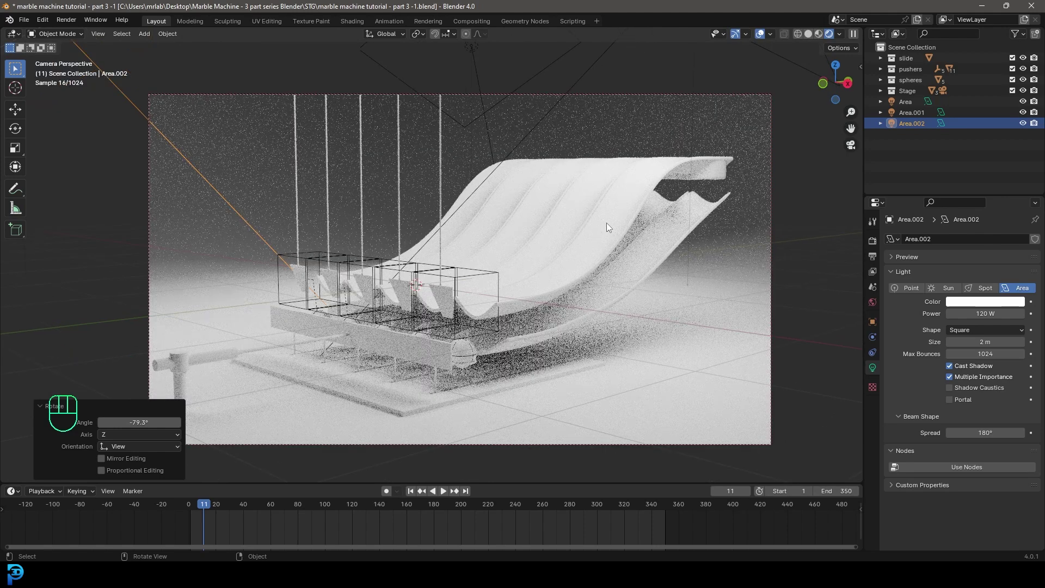
# Set the world Color to an Environment Texture loaded with studio_small_03_4k.hdr
pyautogui.click(873, 302)
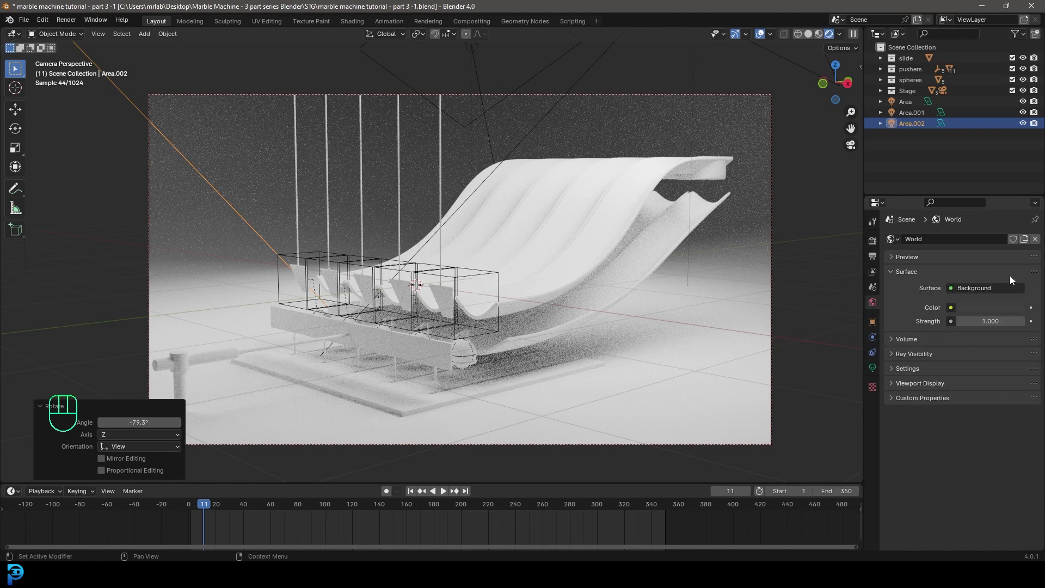
pyautogui.click(951, 308)
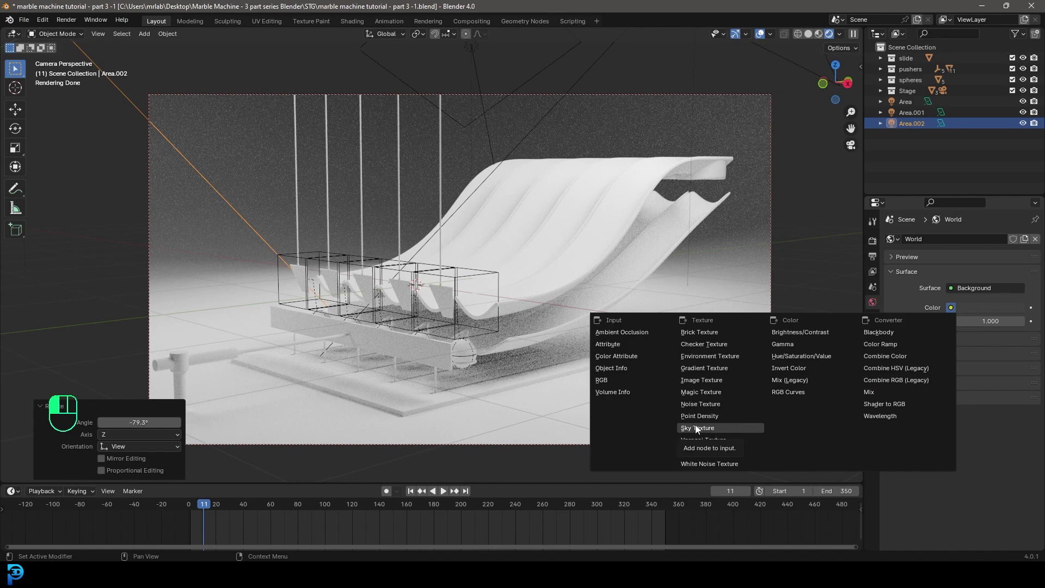
pyautogui.click(741, 354)
pyautogui.press('z')
pyautogui.click(656, 277)
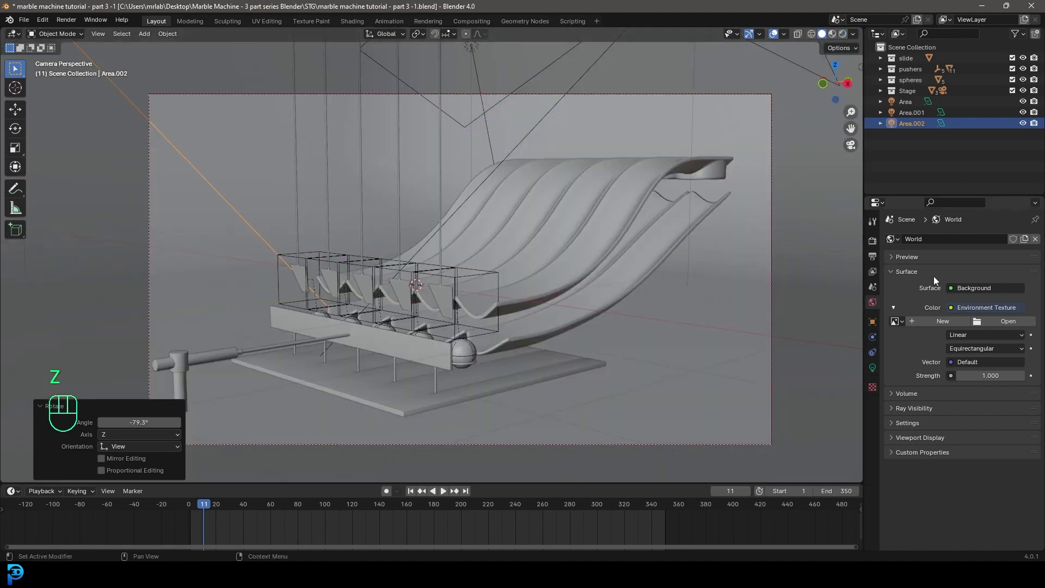
pyautogui.click(997, 323)
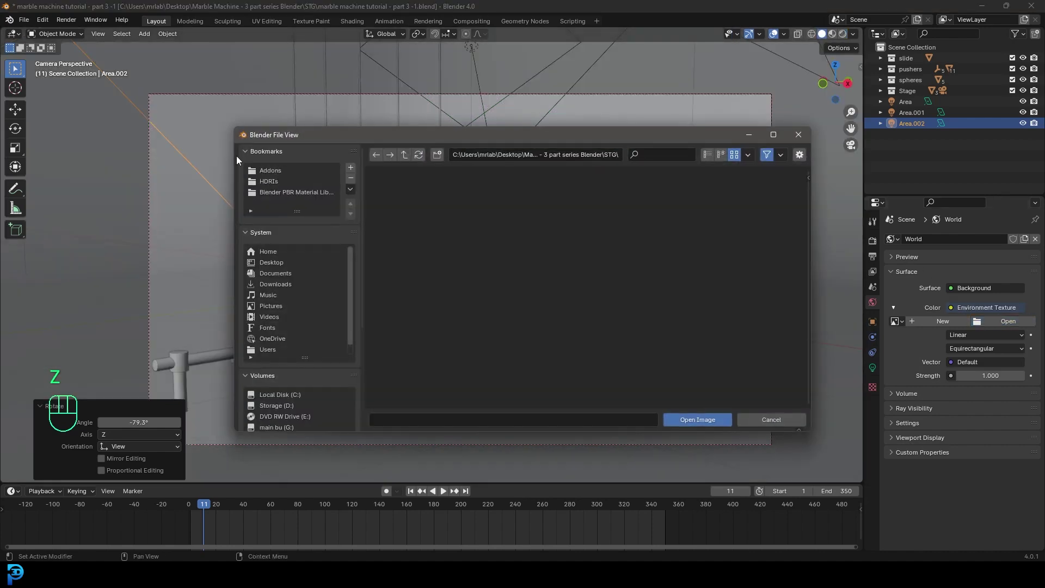
pyautogui.click(279, 181)
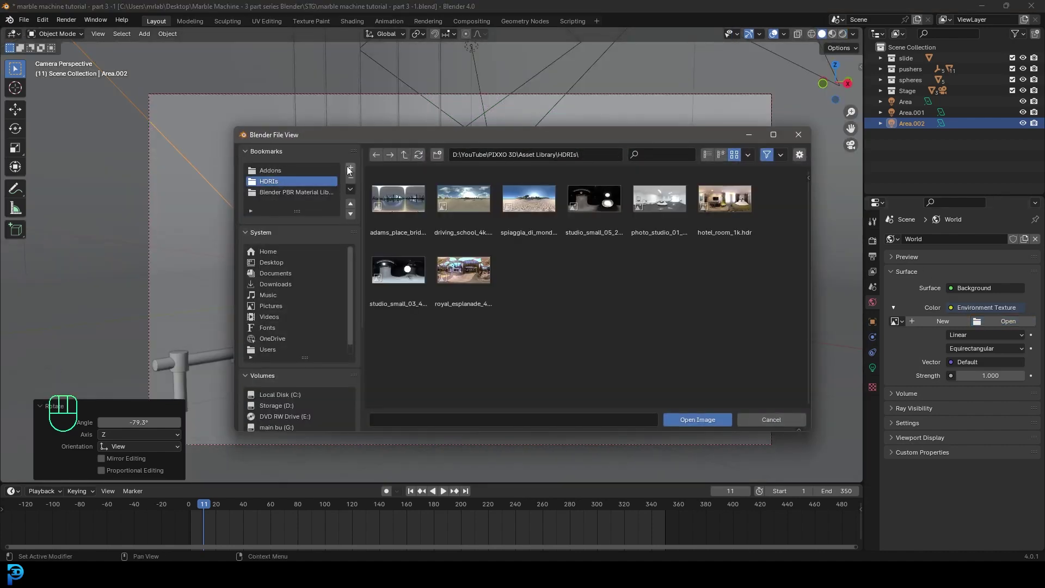
pyautogui.click(398, 270)
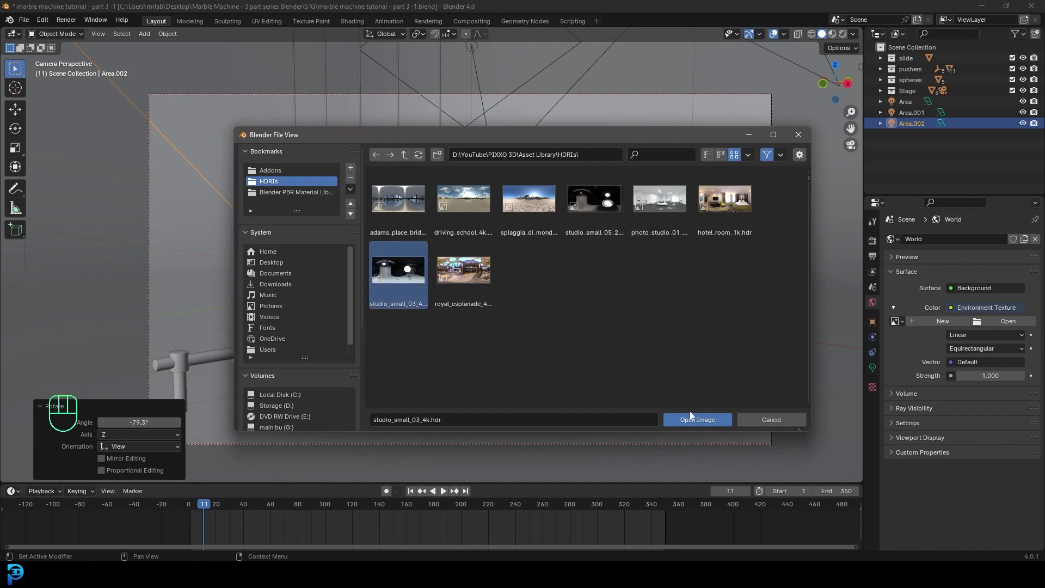
pyautogui.click(690, 416)
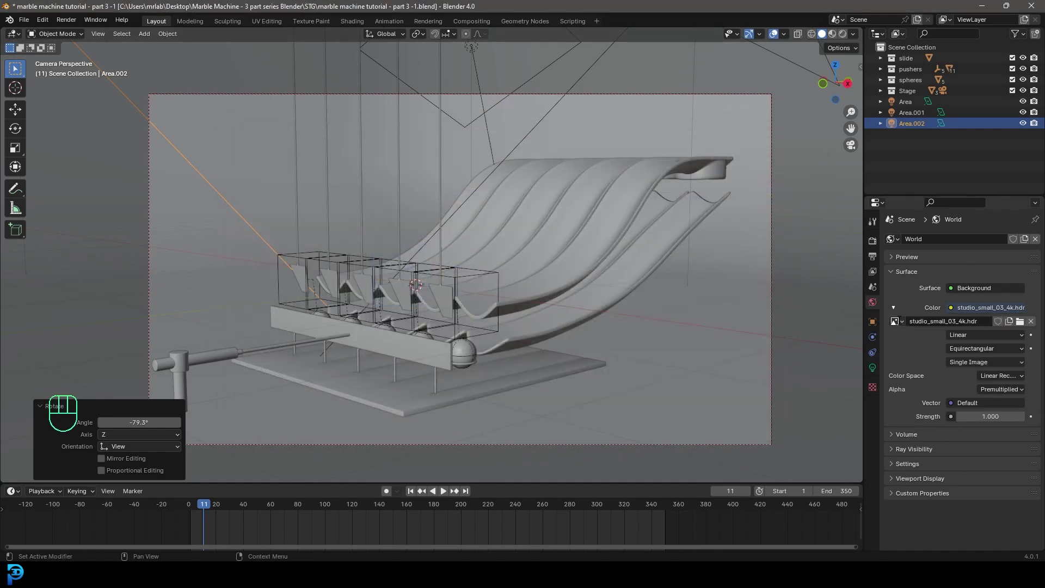
# Preview the scene rendered and lower the world strength to 0.3
pyautogui.click(1004, 306)
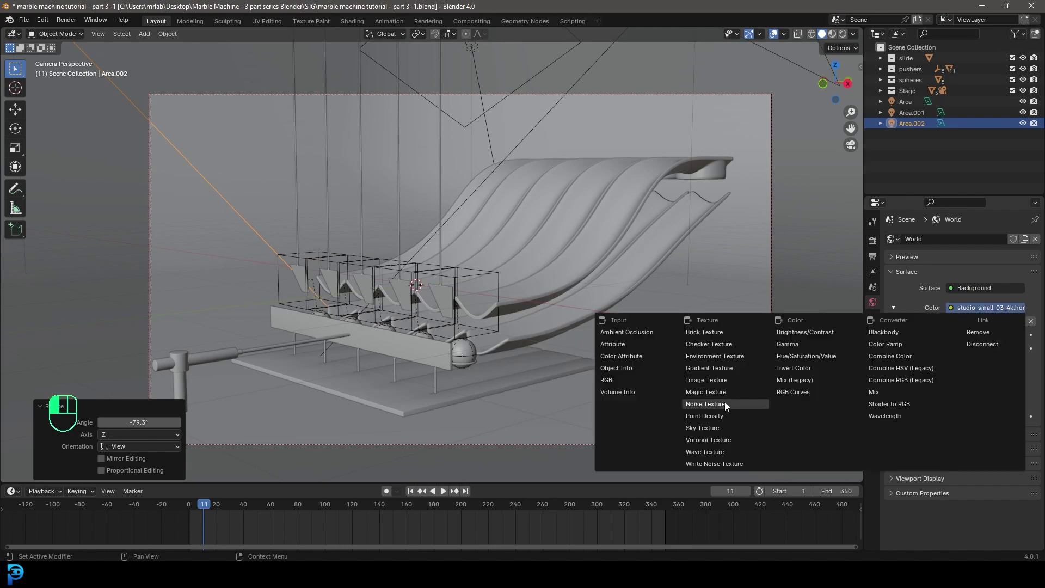
pyautogui.scroll(2, 381, 228)
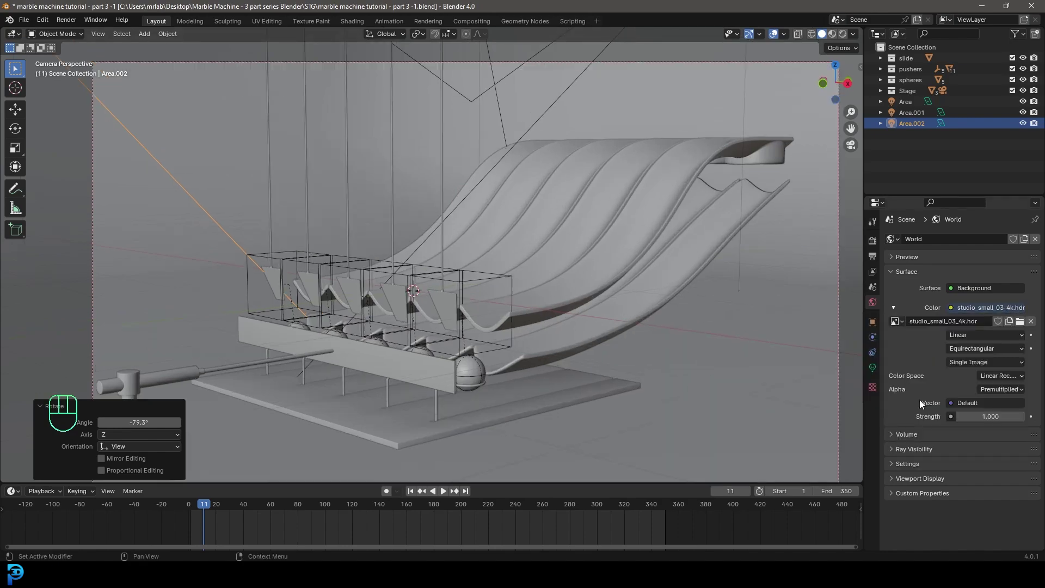
pyautogui.press('z')
pyautogui.click(622, 268)
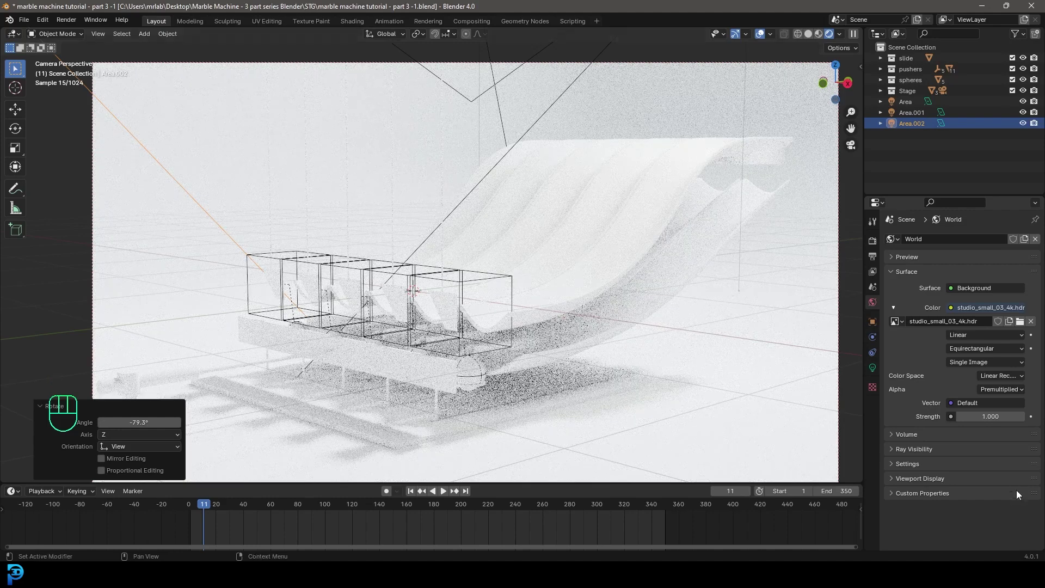
pyautogui.click(998, 416)
pyautogui.write('.3')
pyautogui.press('Return')
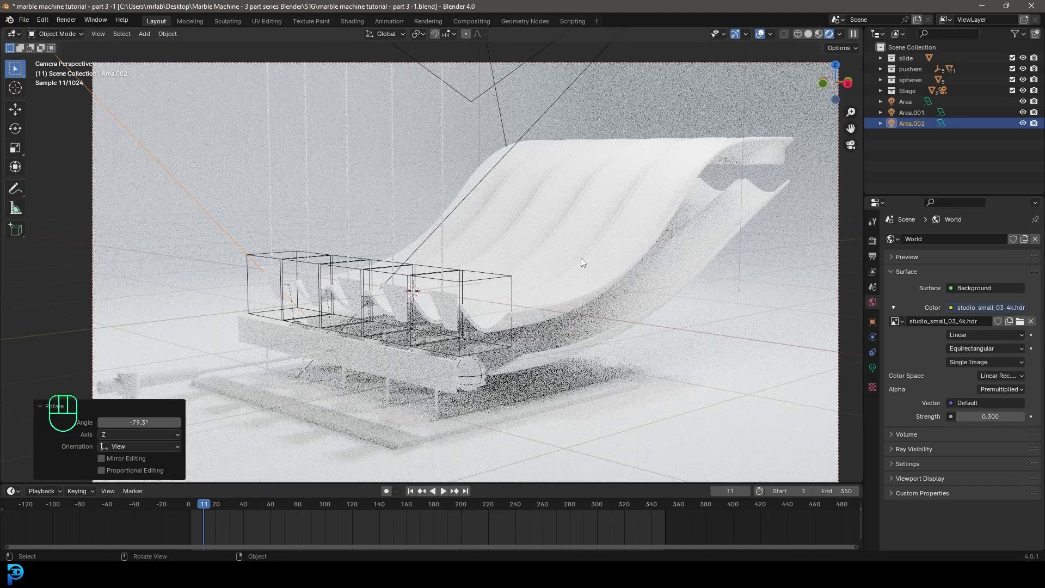
# Return the viewport to solid shading and bring up the browser's Plywood page
pyautogui.press('z')
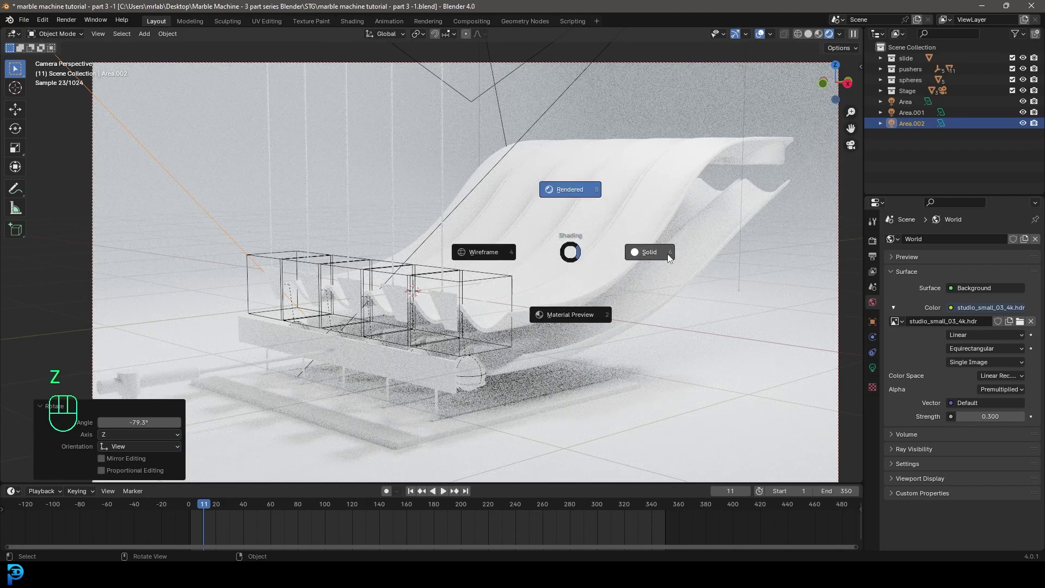
pyautogui.click(675, 252)
pyautogui.moveTo(475, 577)
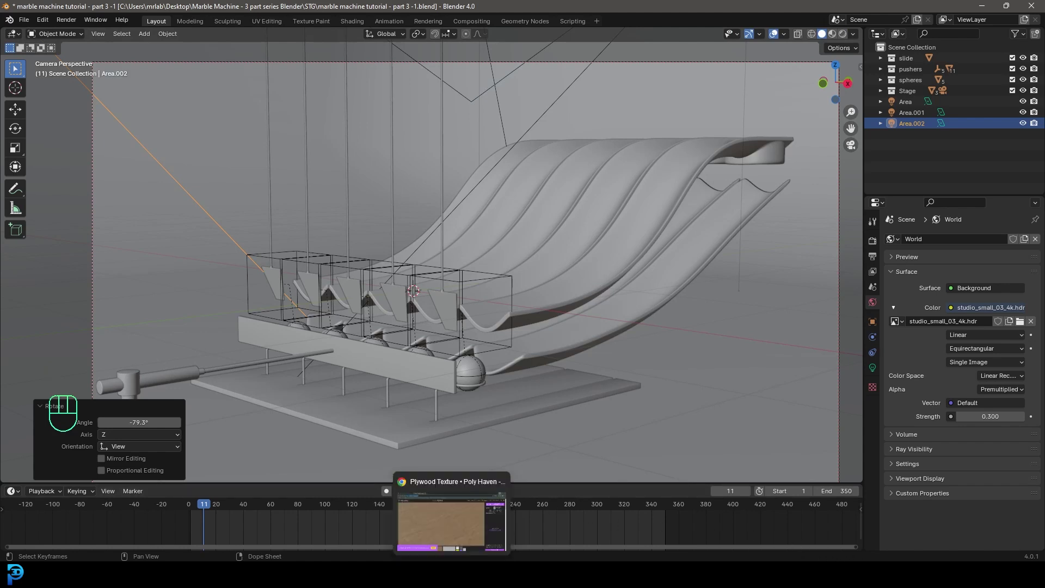
pyautogui.click(478, 517)
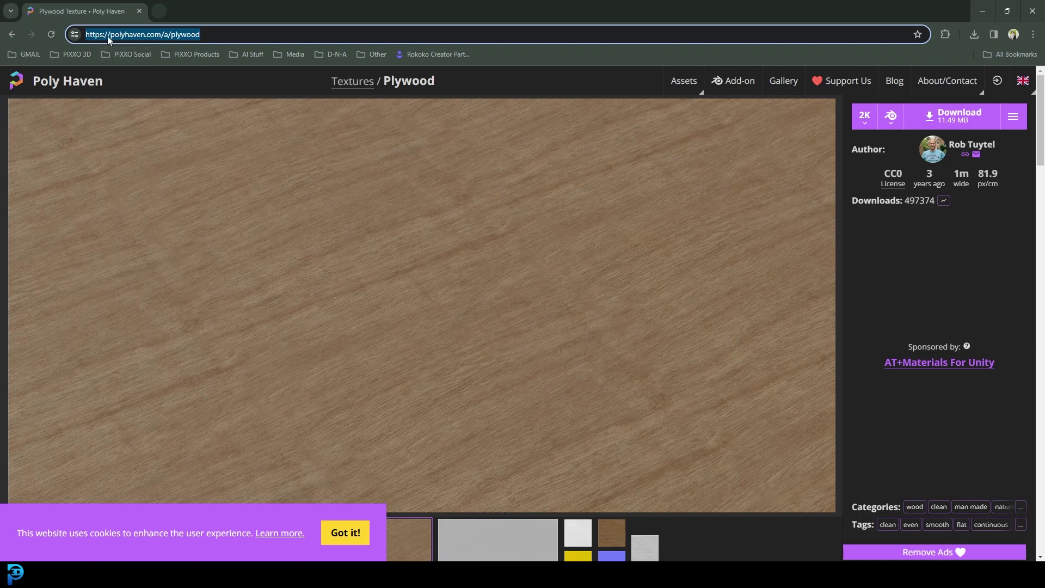
# Search 'poly haven plywood' in a new tab and open the Poly Haven Plywood texture page
pyautogui.click(158, 11)
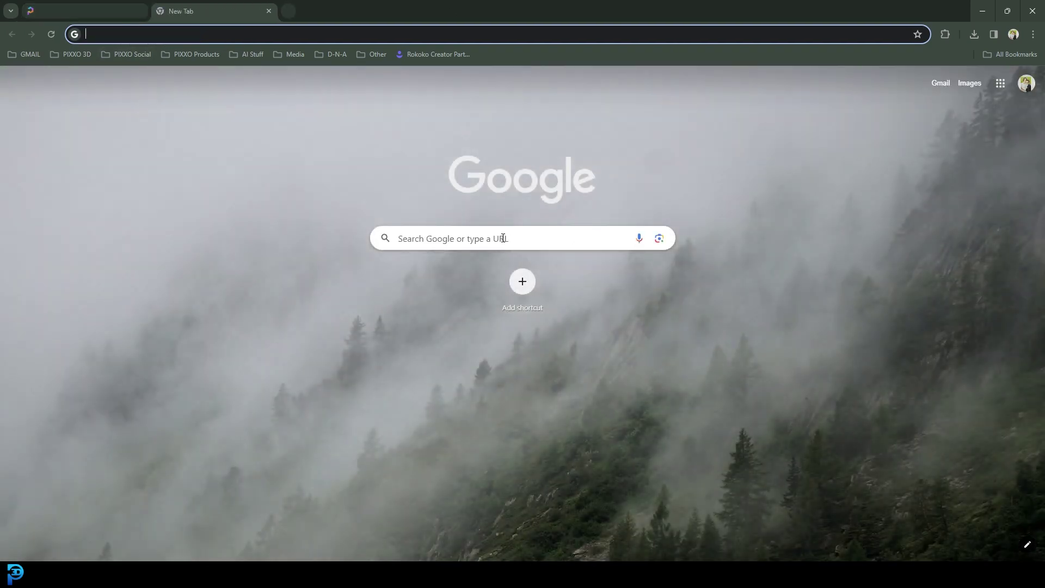
pyautogui.click(503, 239)
pyautogui.write('poly haven plywood')
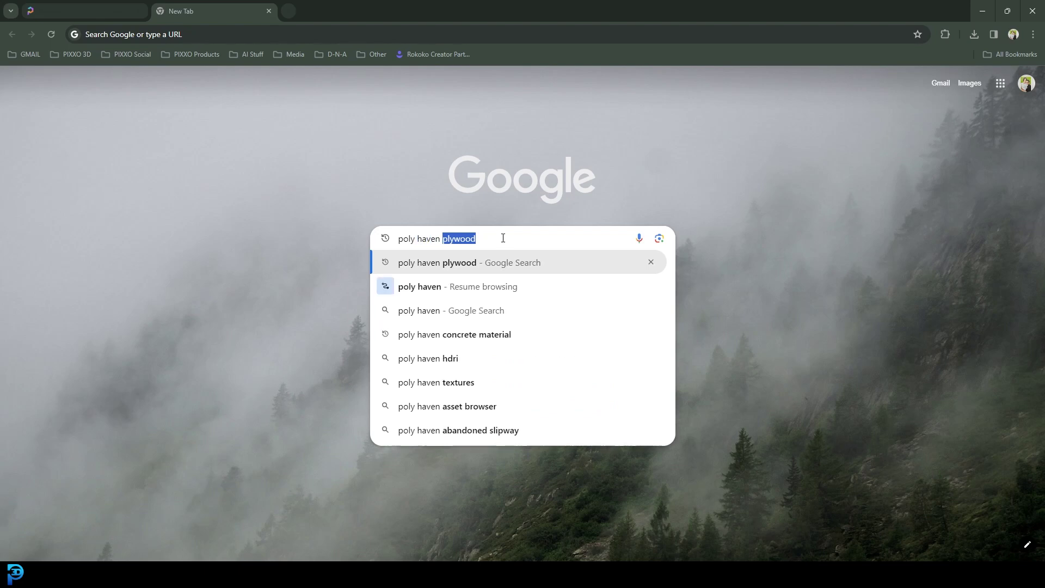
pyautogui.click(466, 264)
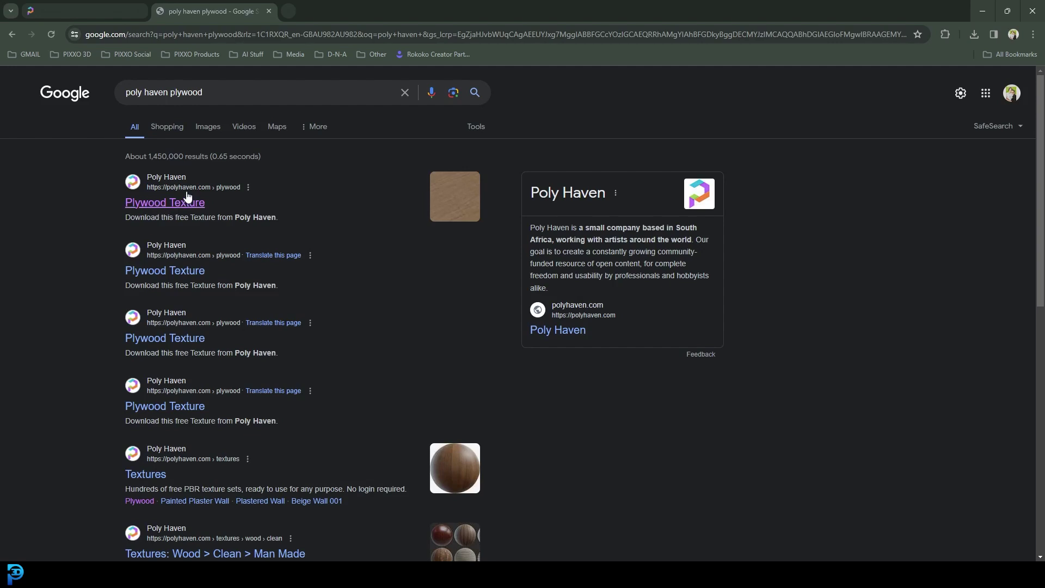
pyautogui.click(180, 202)
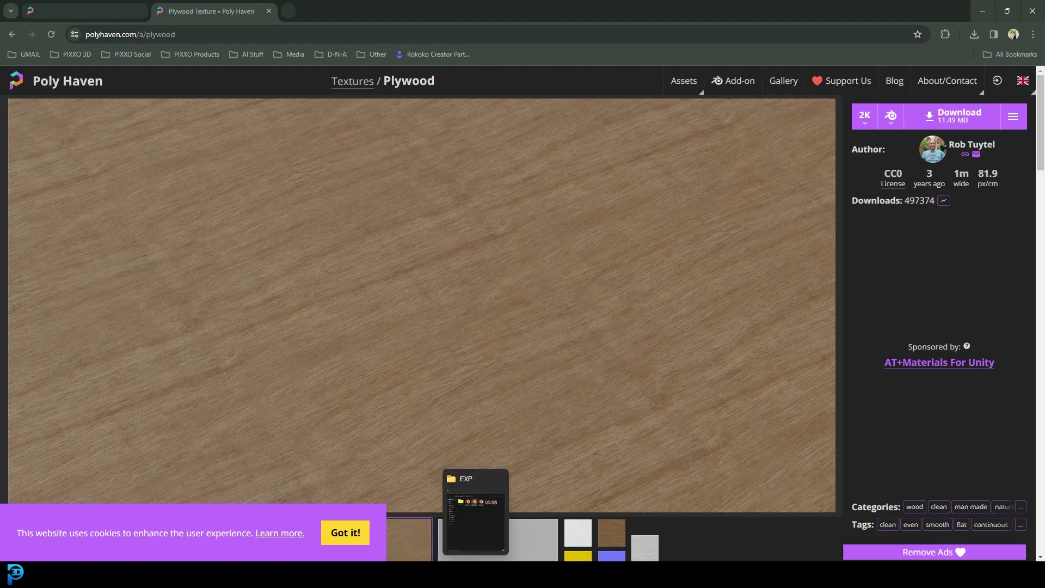
# Move File Explorer aside and show the Downloads folder with plywood_2k.blend
pyautogui.click(476, 574)
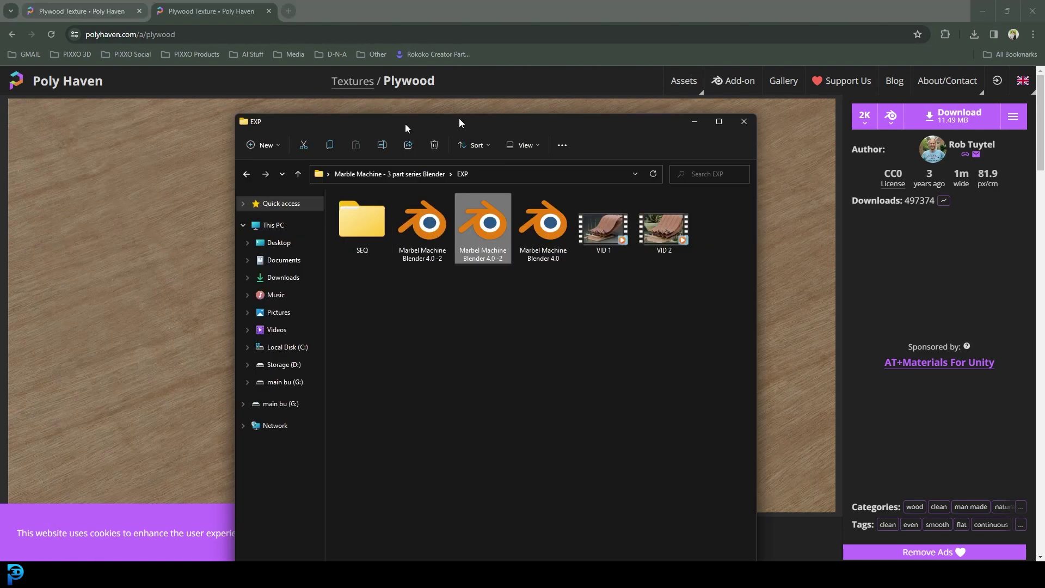
pyautogui.moveTo(458, 118); pyautogui.dragTo(577, 114)
pyautogui.click(388, 263)
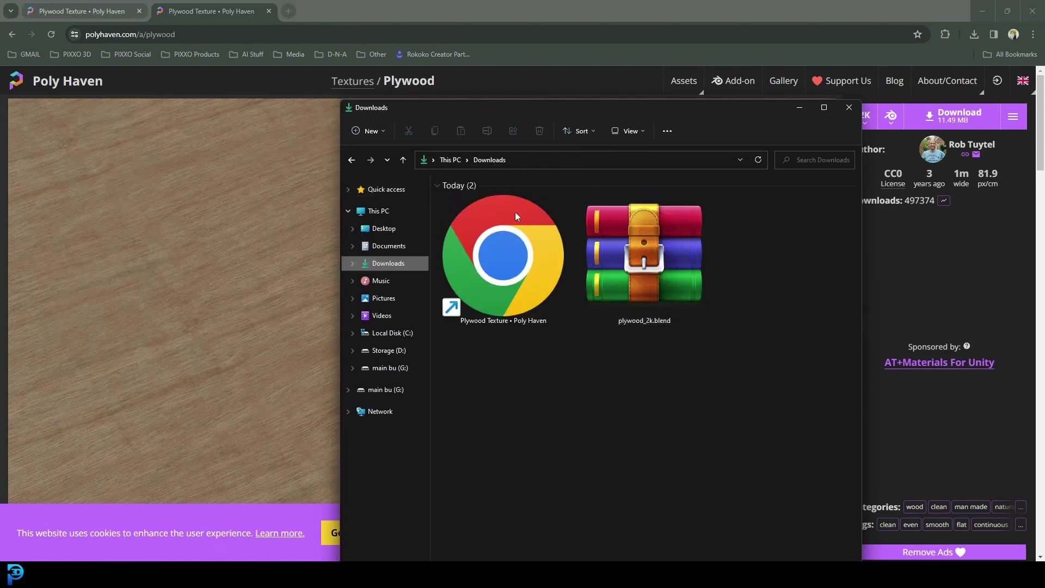
# Extract plywood_2k.blend with Extract All, check the new folder, and return to Downloads
pyautogui.rightClick(642, 247)
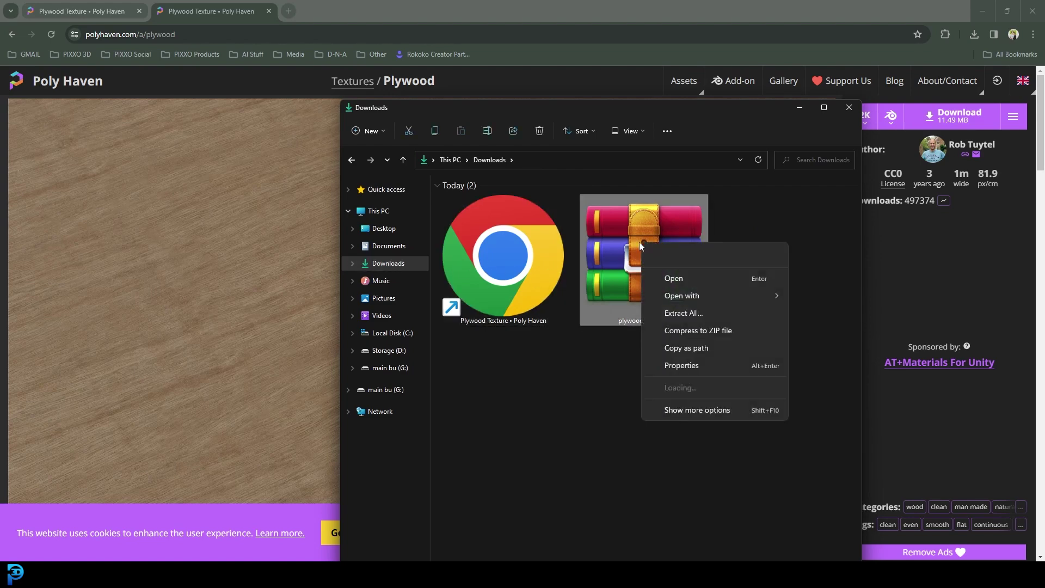
pyautogui.click(707, 314)
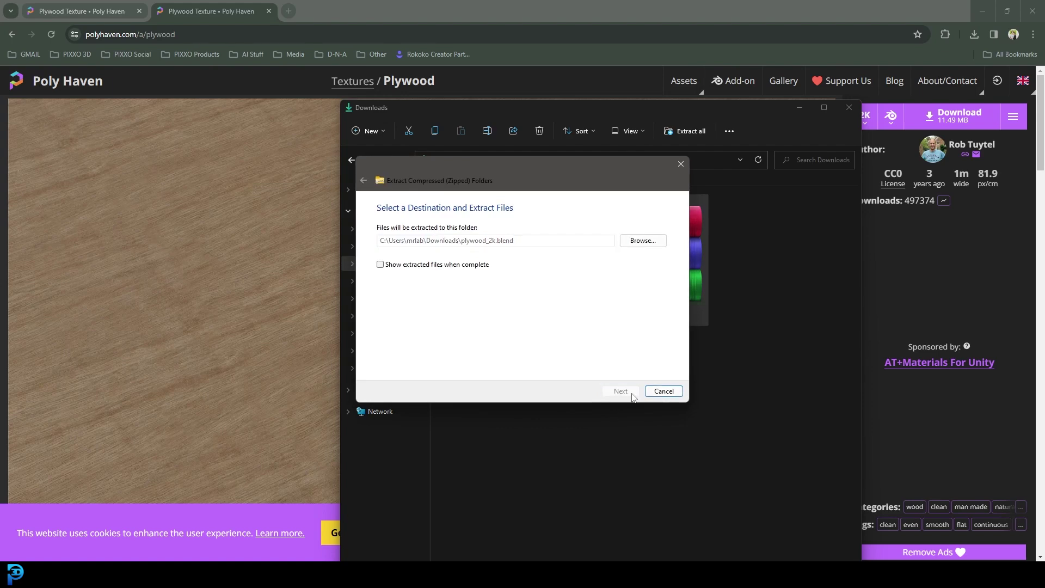
pyautogui.doubleClick(788, 273)
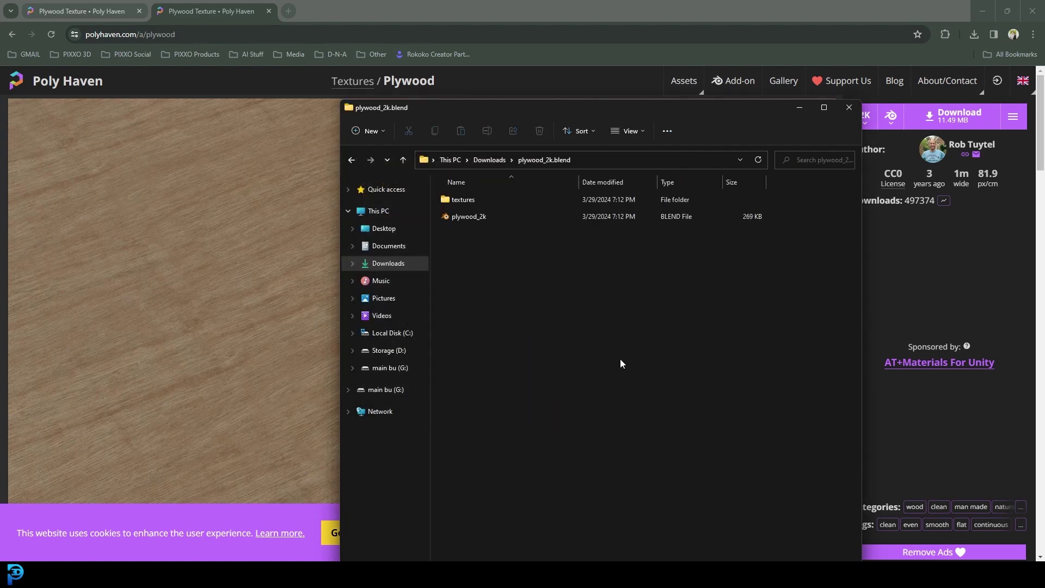
pyautogui.click(403, 159)
# Append the plywood material from Downloads' plywood_2k.blend Material folder into the marble machine file
pyautogui.moveTo(523, 574)
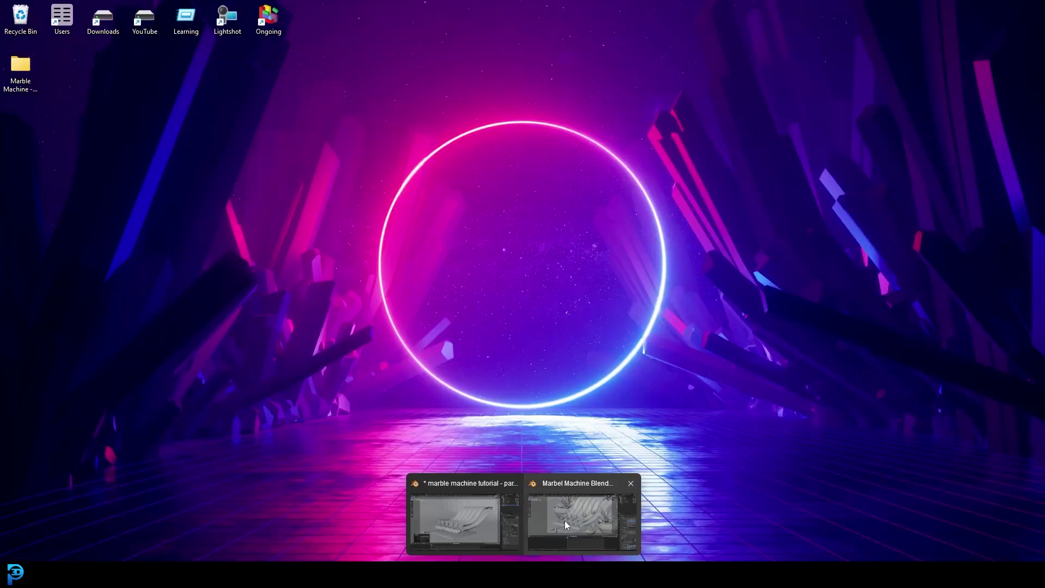
pyautogui.click(514, 510)
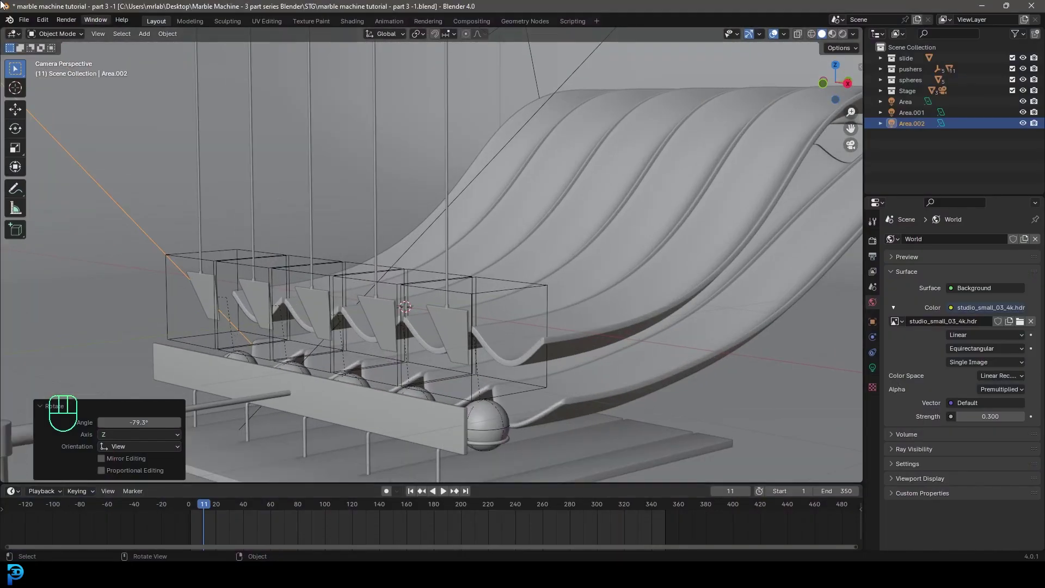
pyautogui.click(24, 20)
pyautogui.click(54, 148)
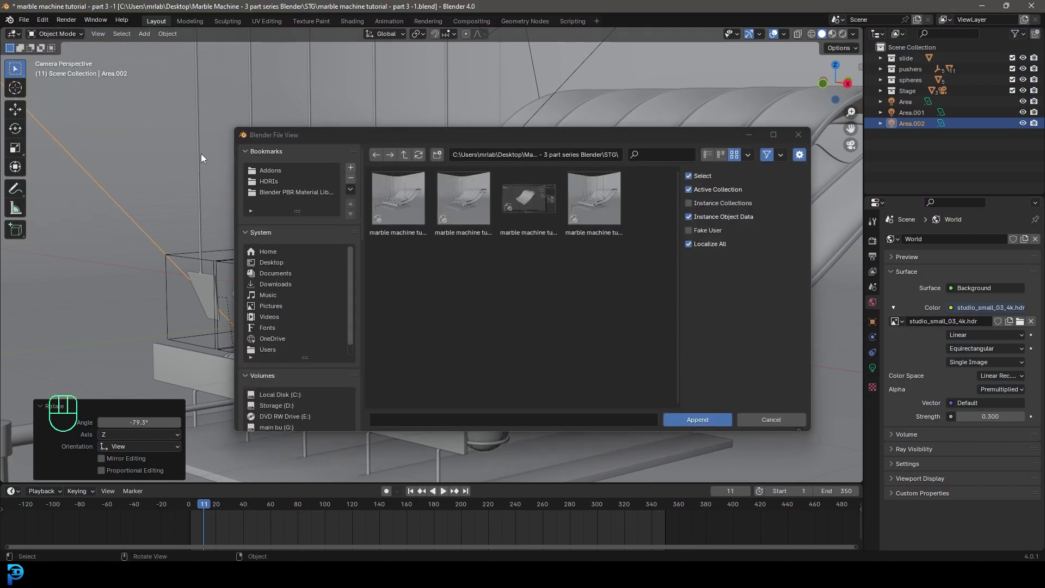
pyautogui.click(280, 284)
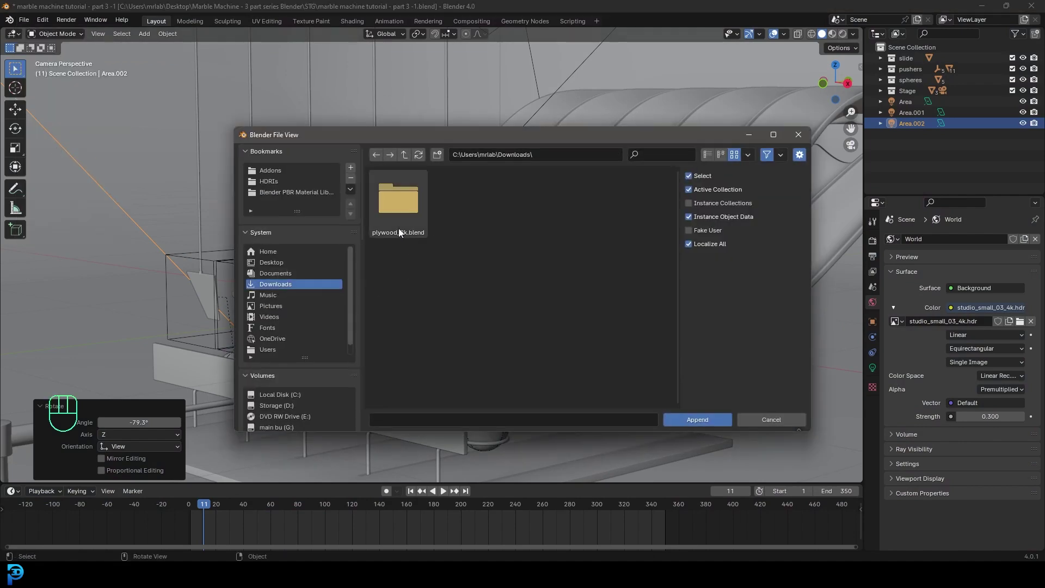
pyautogui.doubleClick(397, 204)
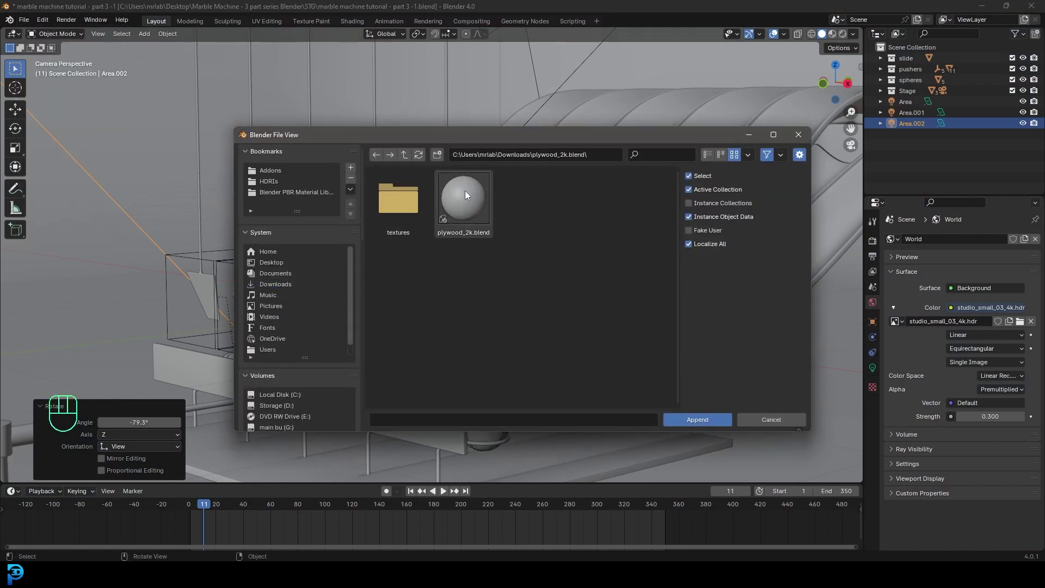
pyautogui.doubleClick(467, 207)
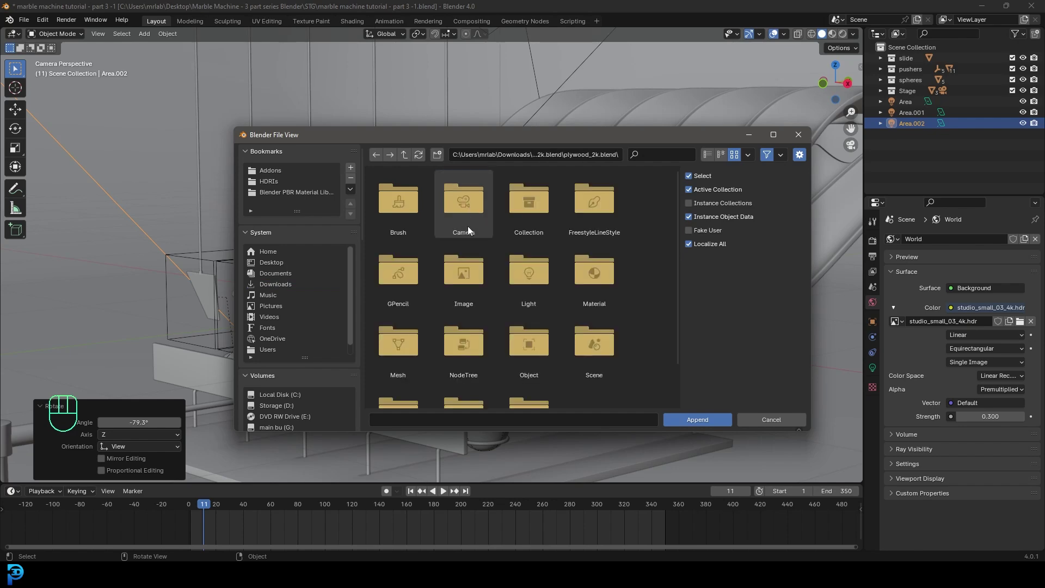
pyautogui.doubleClick(603, 274)
pyautogui.click(399, 199)
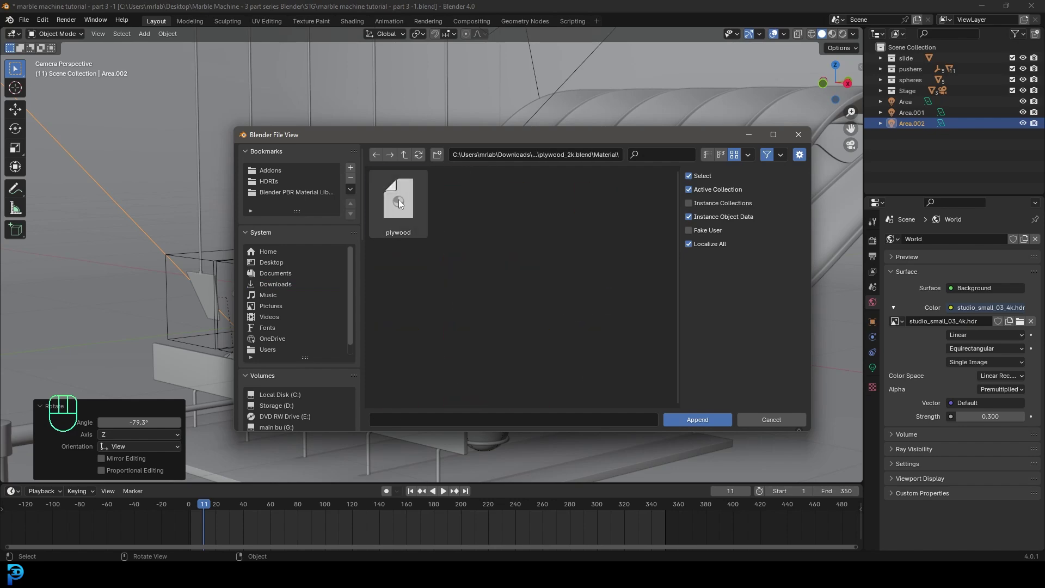
pyautogui.click(716, 419)
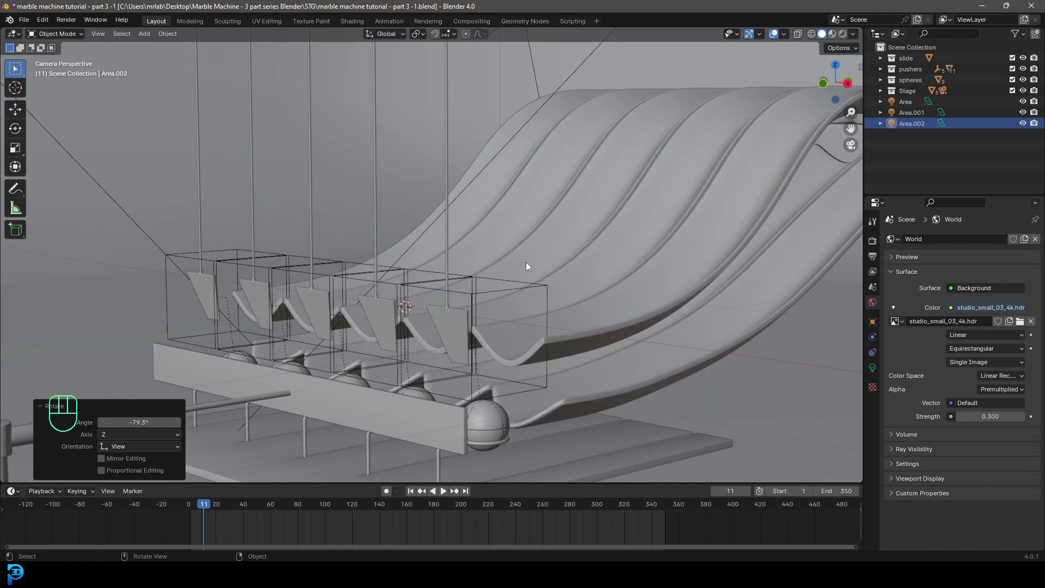
pyautogui.scroll(-5, 500, 310)
# Assign the plywood material to the base plate under the machine
pyautogui.scroll(3, 435, 373)
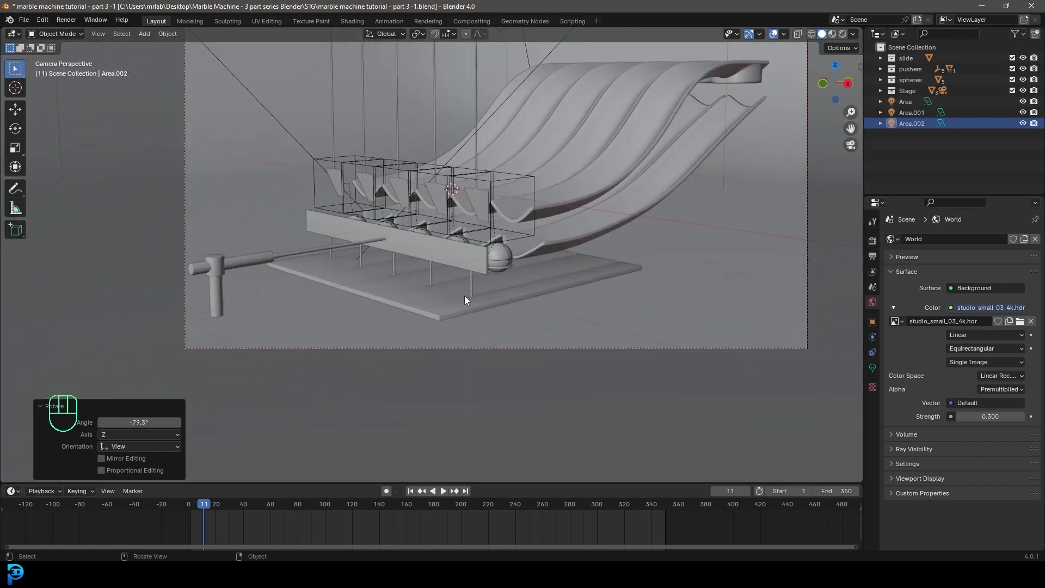
pyautogui.click(434, 299)
pyautogui.scroll(3, 434, 316)
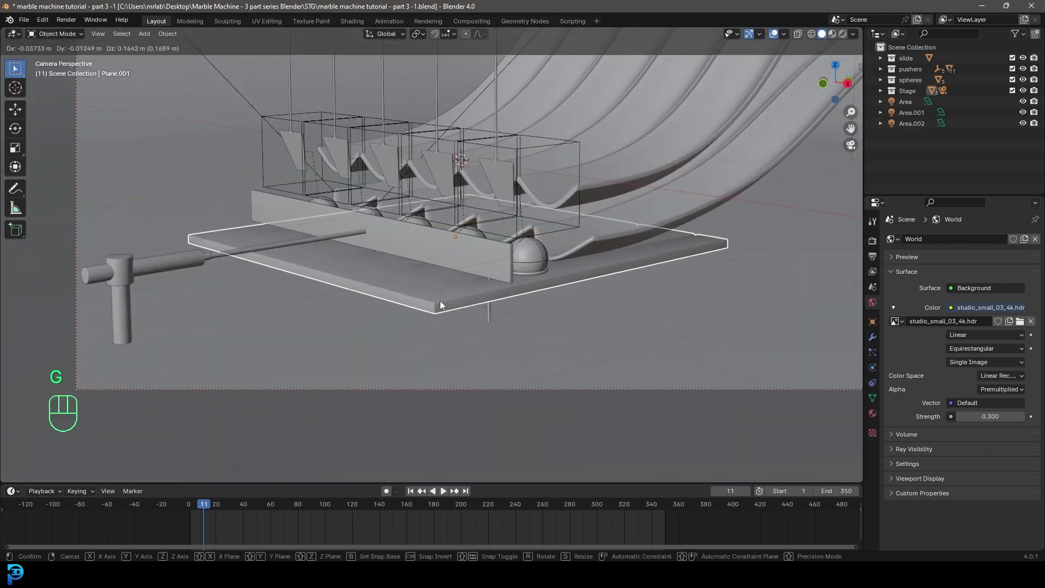
pyautogui.rightClick(441, 304)
pyautogui.click(872, 413)
pyautogui.click(893, 284)
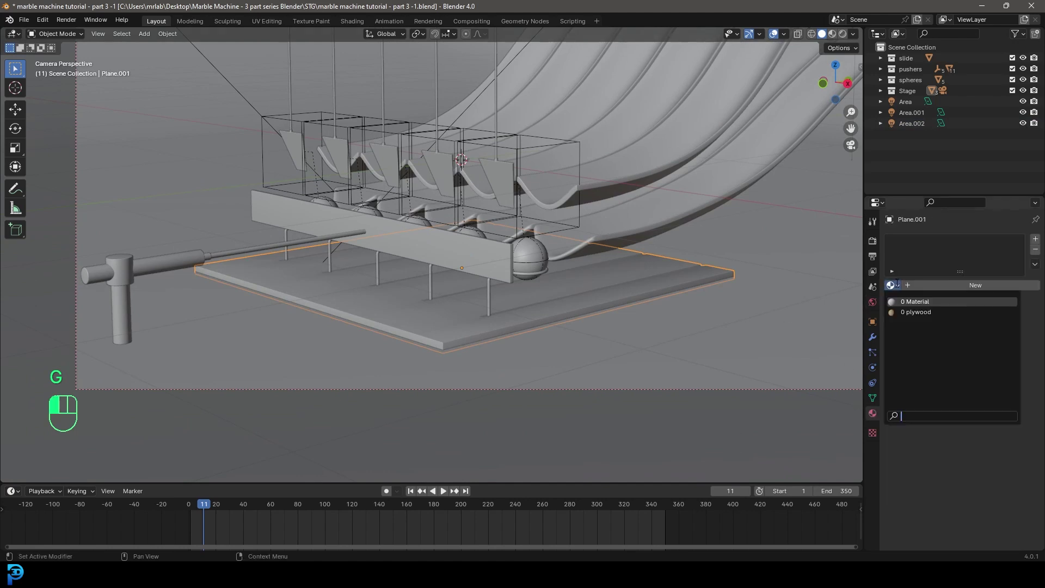
pyautogui.click(915, 312)
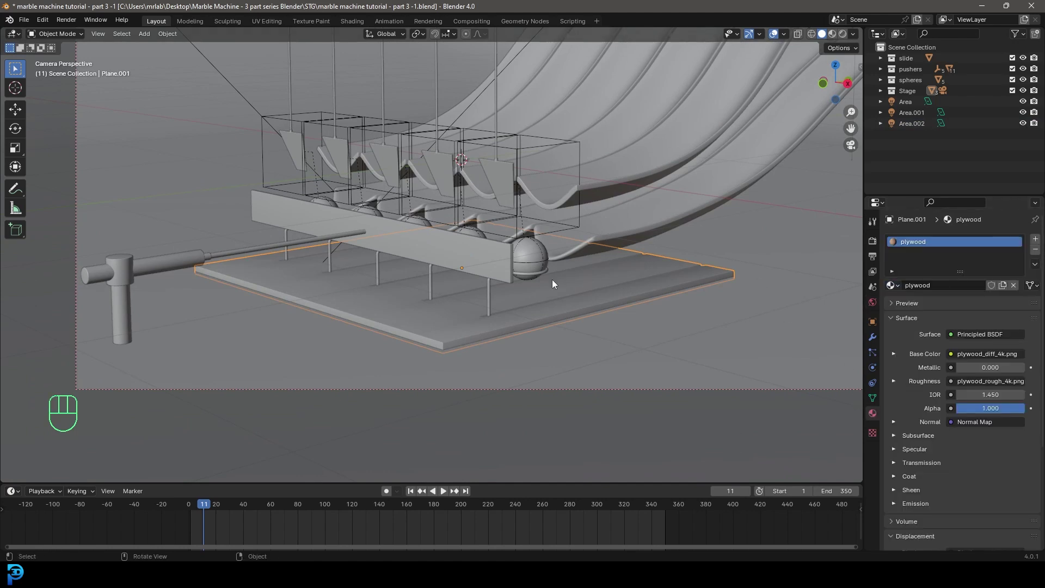
# Give the curved slide a single-user copy of plywood renamed plywood_dark
pyautogui.scroll(2, 552, 279)
pyautogui.click(623, 140)
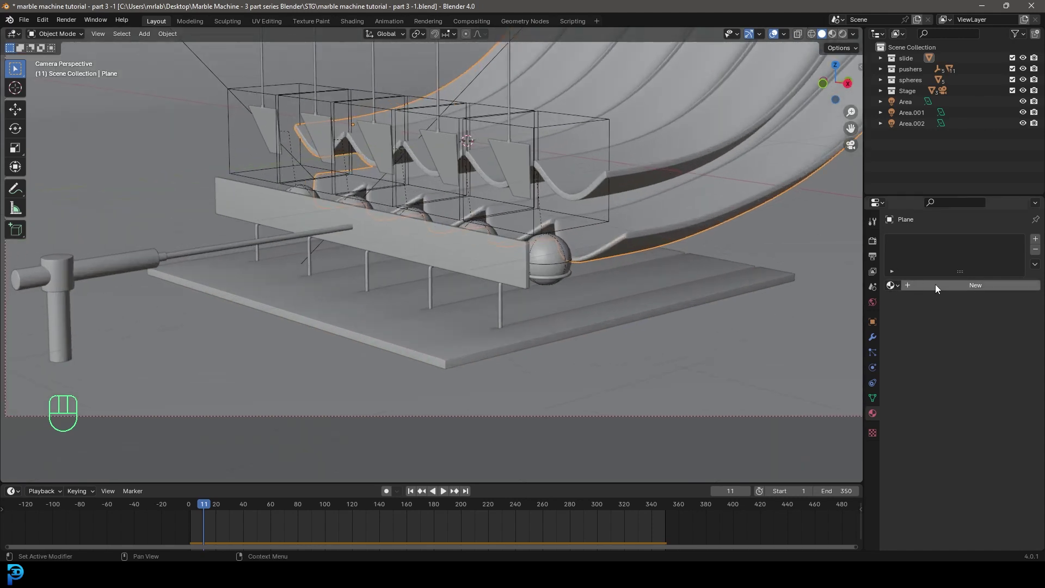
pyautogui.click(893, 285)
pyautogui.click(928, 312)
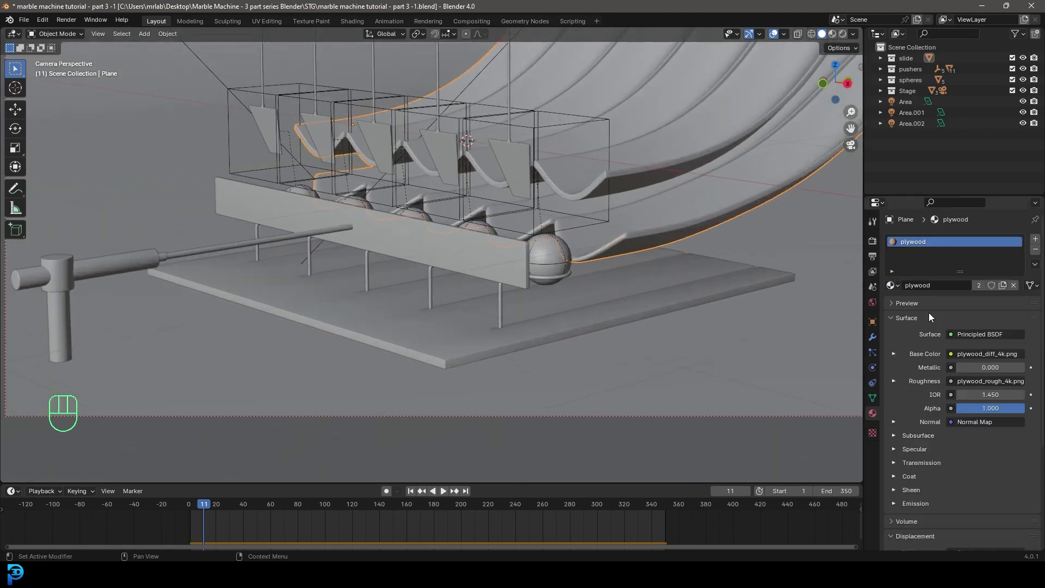
pyautogui.click(979, 283)
pyautogui.click(952, 287)
pyautogui.moveTo(950, 287); pyautogui.dragTo(933, 299)
pyautogui.write('_dark')
pyautogui.press('Return')
pyautogui.scroll(-3, 564, 206)
pyautogui.keyDown('shift'); pyautogui.moveTo(546, 206); pyautogui.dragTo(519, 260, button='middle'); pyautogui.keyUp('shift')
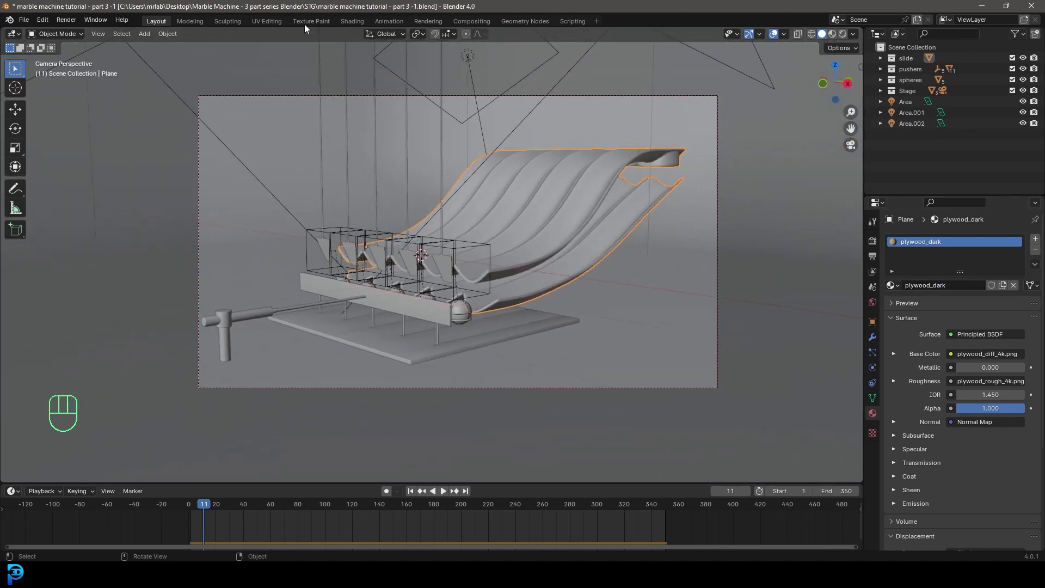
# In the UV Editing workspace, frame the slide and view it from directly above
pyautogui.click(267, 20)
pyautogui.press('KP_Decimal')
pyautogui.press('KP_7')
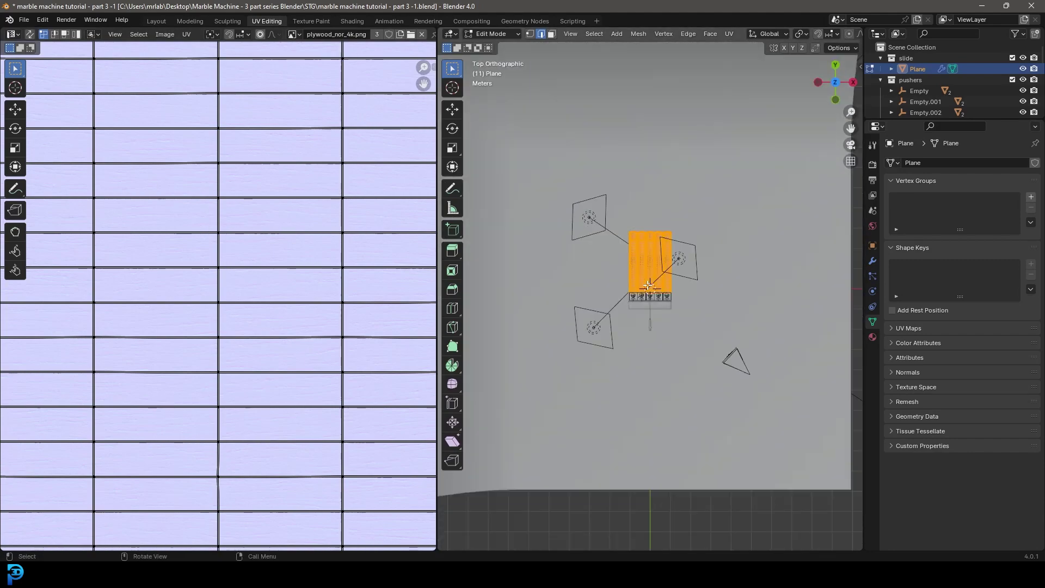
pyautogui.scroll(6, 680, 266)
pyautogui.scroll(3, 672, 182)
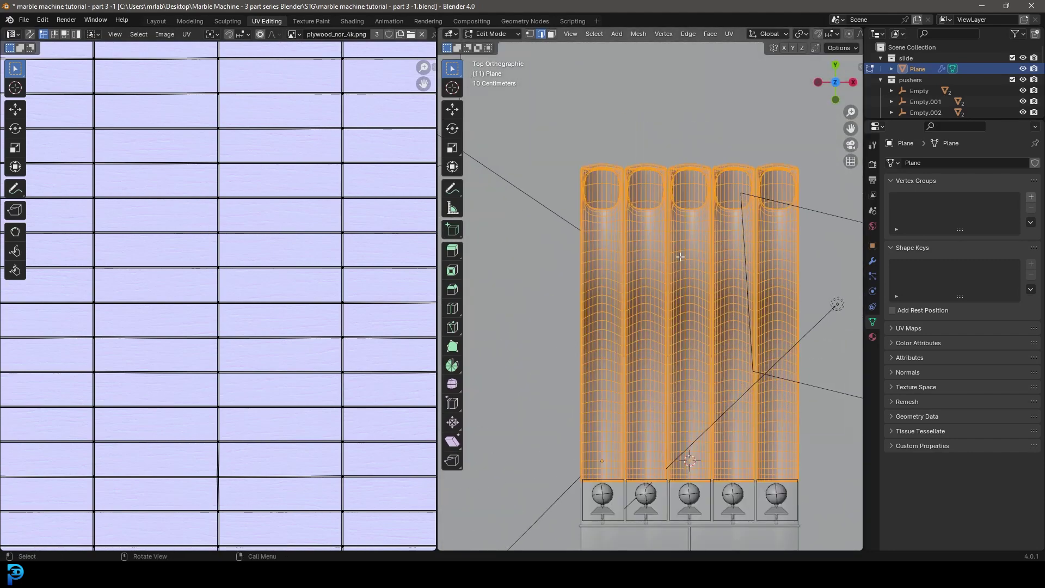
pyautogui.scroll(-3, 680, 255)
pyautogui.scroll(2, 680, 255)
pyautogui.scroll(-2, 680, 255)
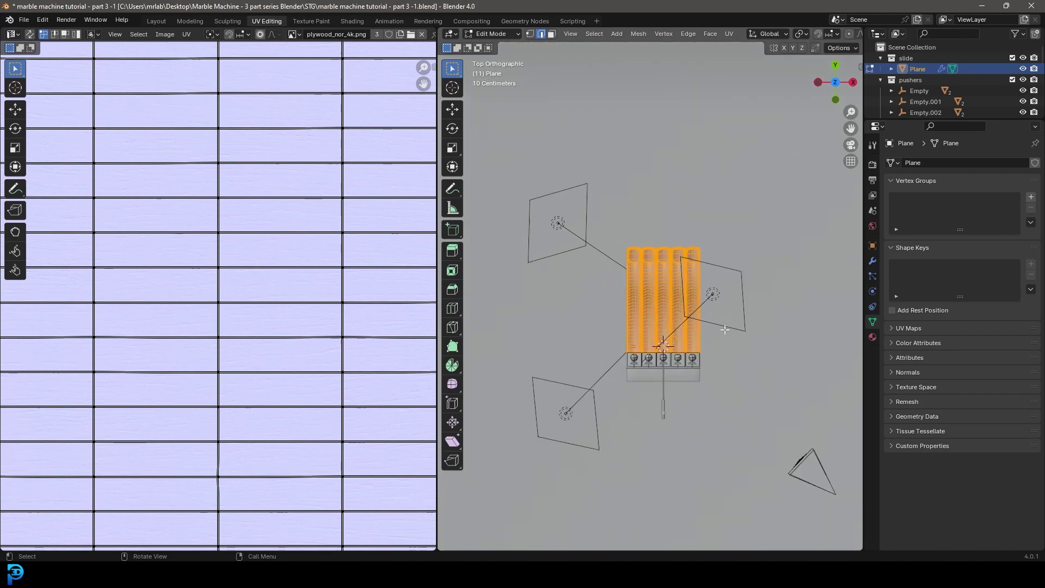
pyautogui.moveTo(680, 256); pyautogui.dragTo(656, 281, button='middle')
pyautogui.press('KP_7')
pyautogui.scroll(3, 655, 280)
# Project the slide's UVs from view, then rotate the island 90° and scale it up
pyautogui.press('u')
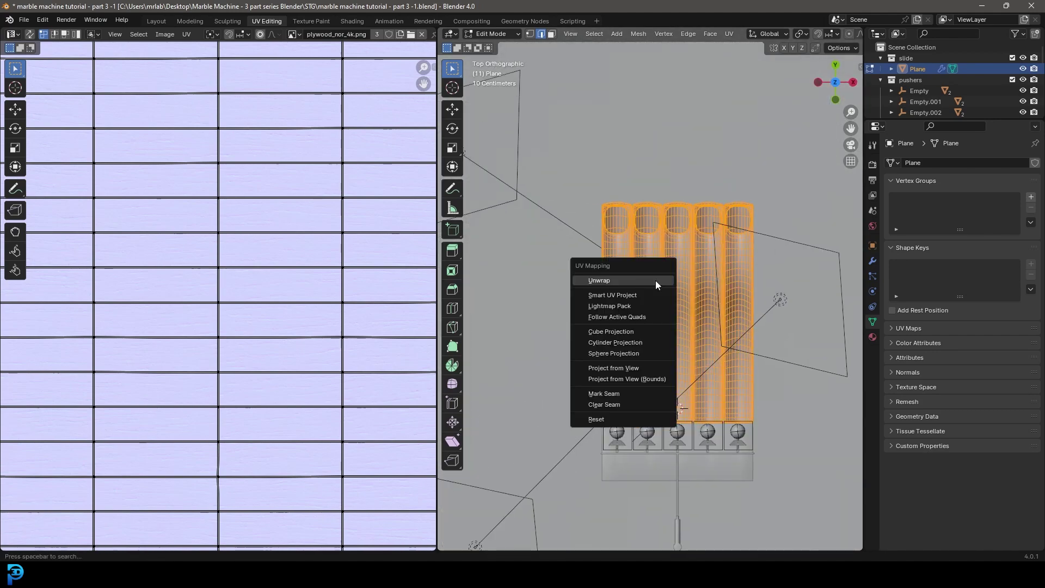
pyautogui.click(651, 367)
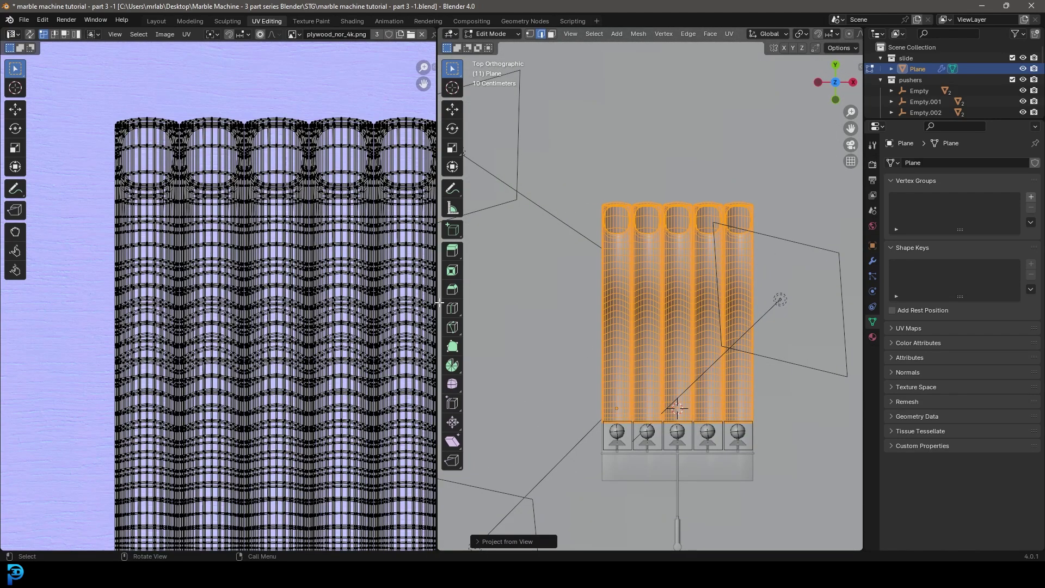
pyautogui.scroll(-5, 357, 430)
pyautogui.moveTo(354, 448); pyautogui.dragTo(123, 230)
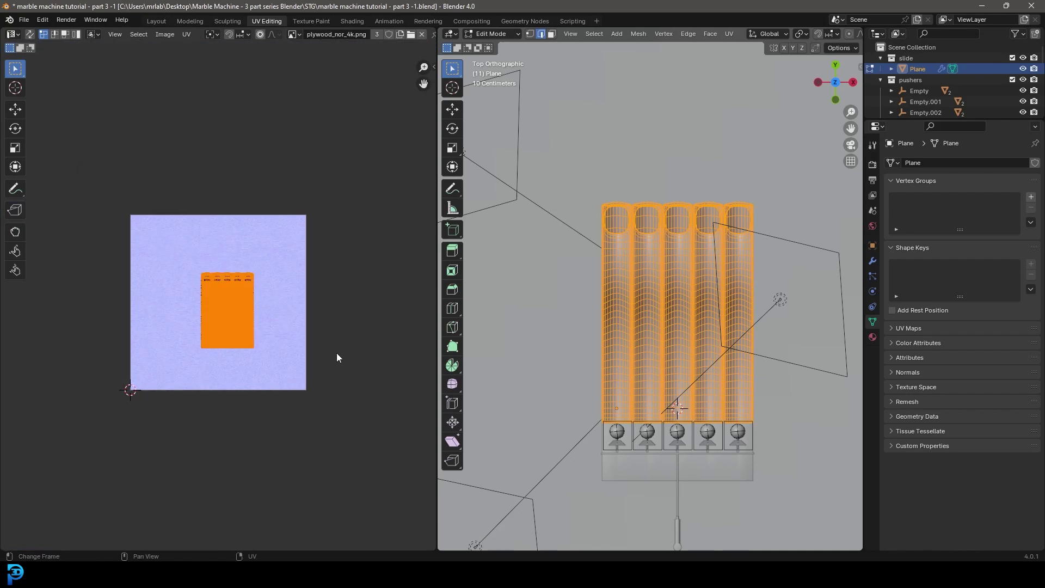
pyautogui.write('r90')
pyautogui.press('Return')
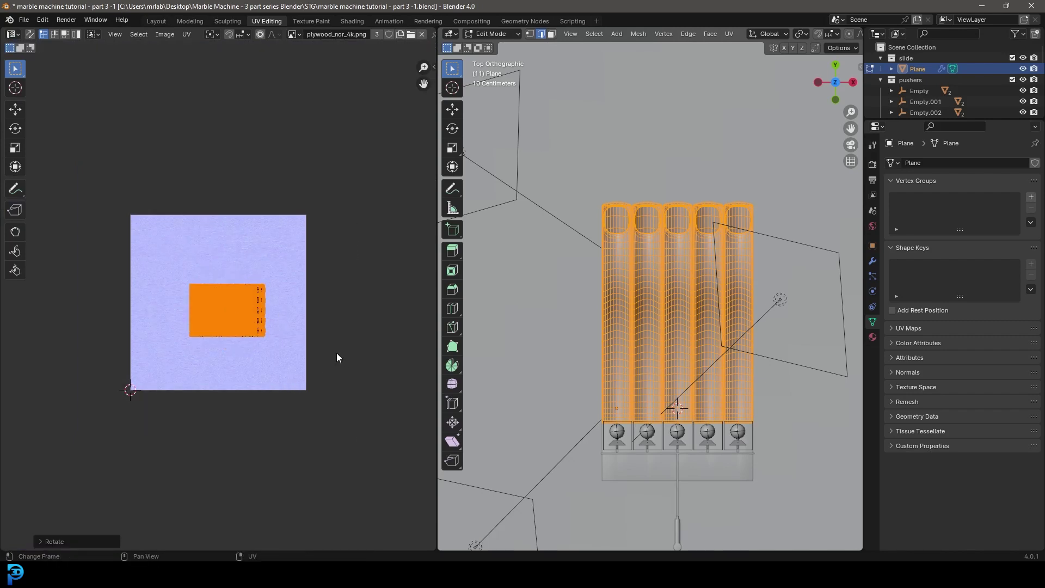
pyautogui.scroll(2, 249, 343)
pyautogui.scroll(-1, 255, 349)
pyautogui.press('s')
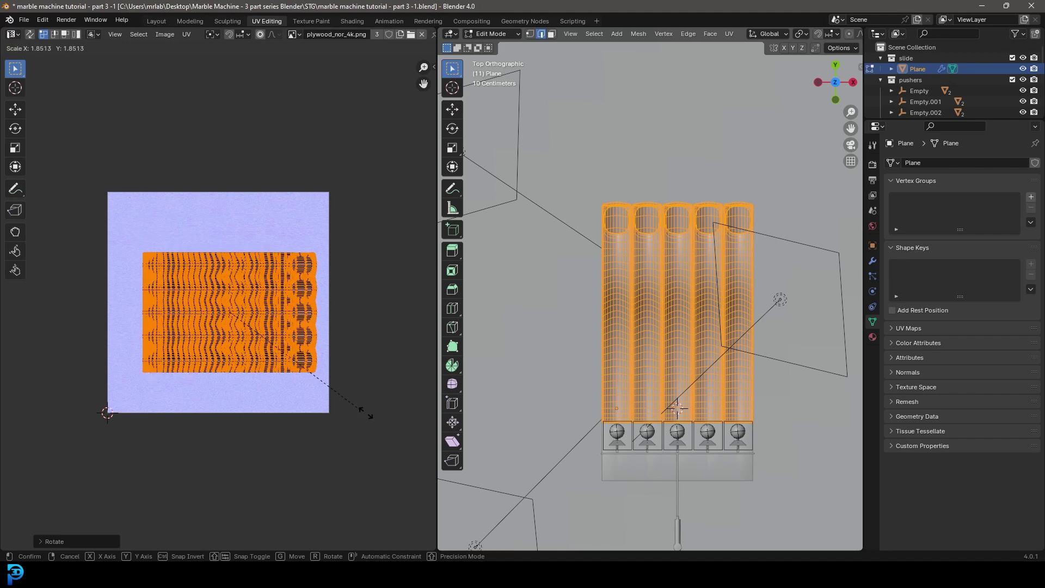
pyautogui.click(447, 479)
pyautogui.scroll(-2, 272, 327)
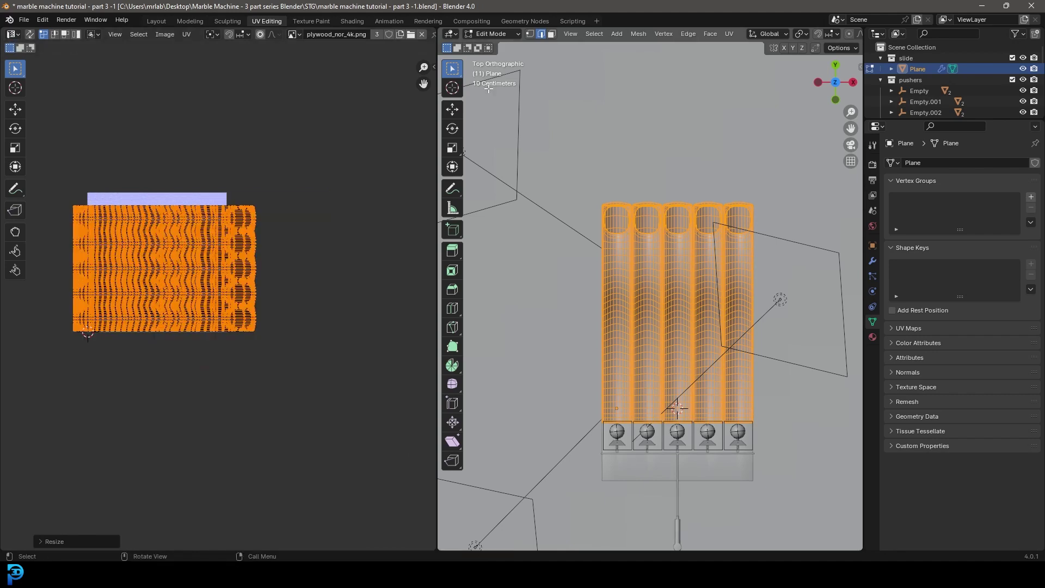
# In the Shading workspace camera view, insert a Color Ramp between the plywood texture and Base Color
pyautogui.click(352, 21)
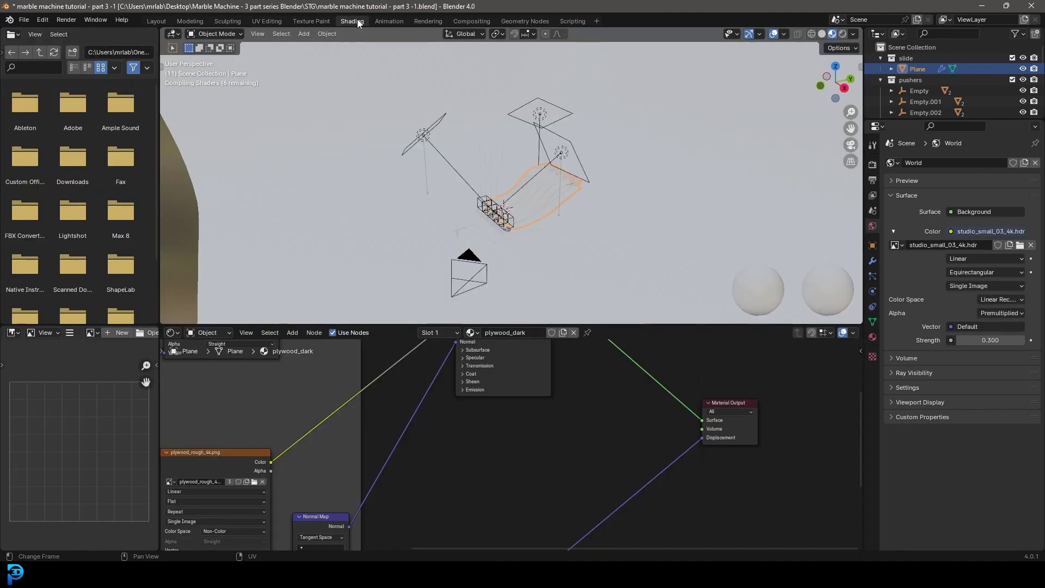
pyautogui.press('KP_0')
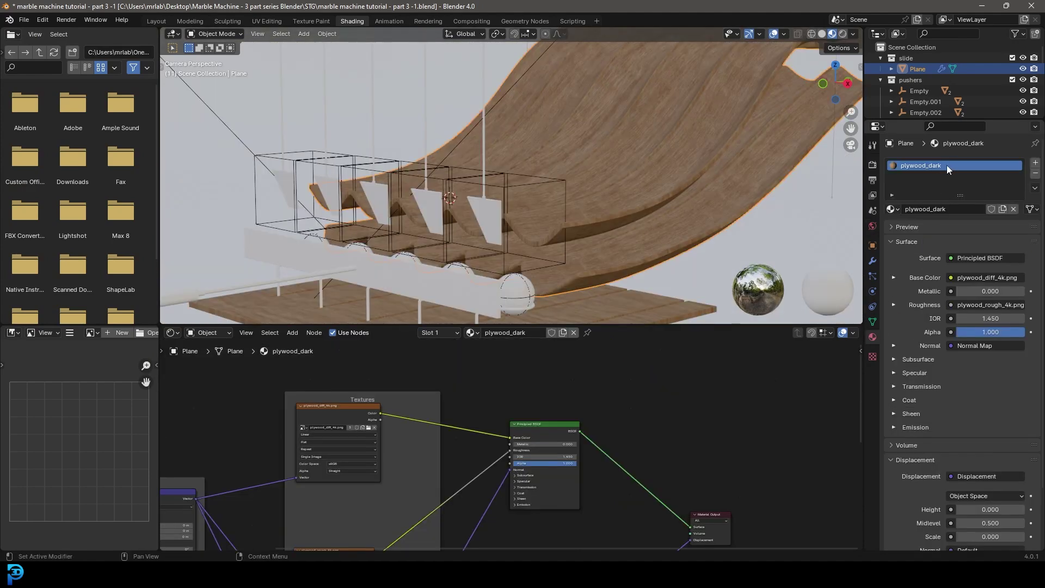
pyautogui.scroll(2, 463, 383)
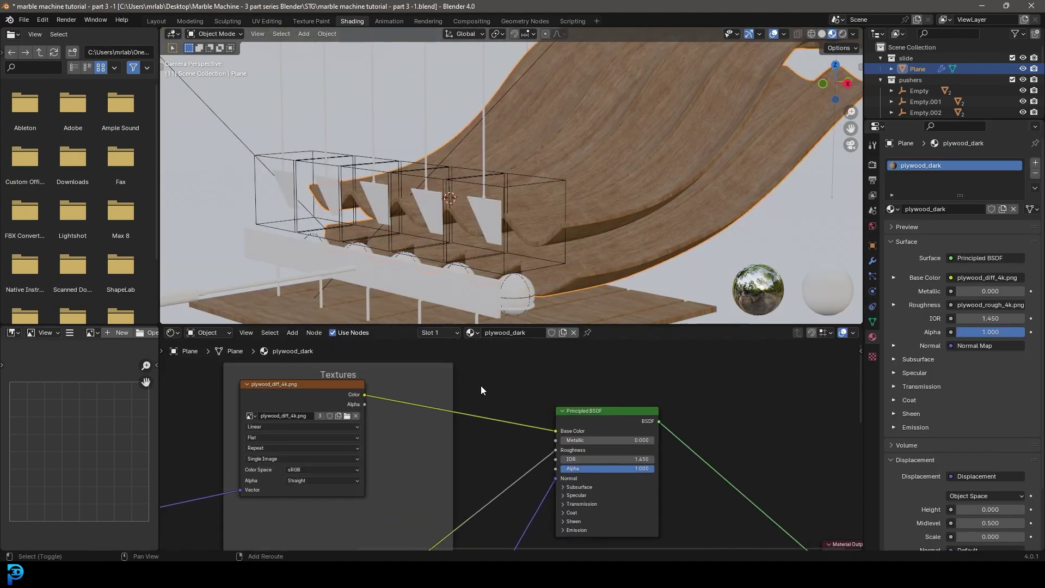
pyautogui.hotkey('shift', 'a')
pyautogui.write('colo')
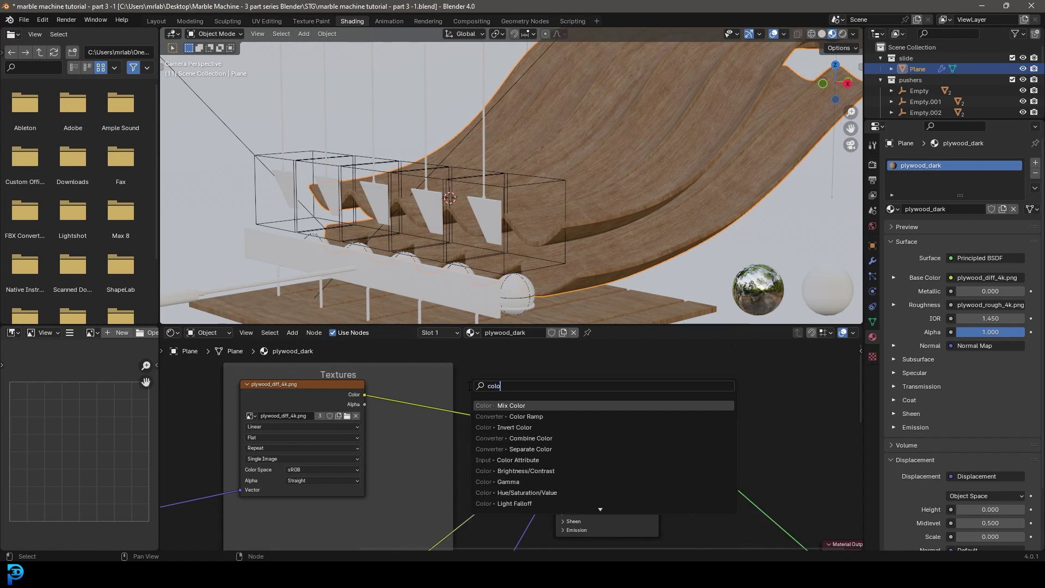
pyautogui.click(524, 416)
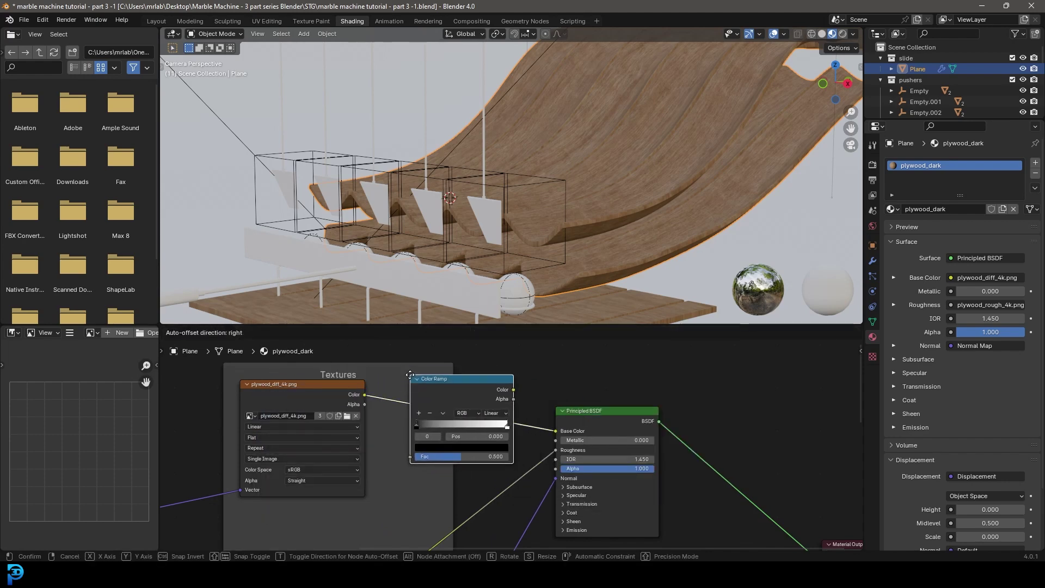
pyautogui.click(410, 375)
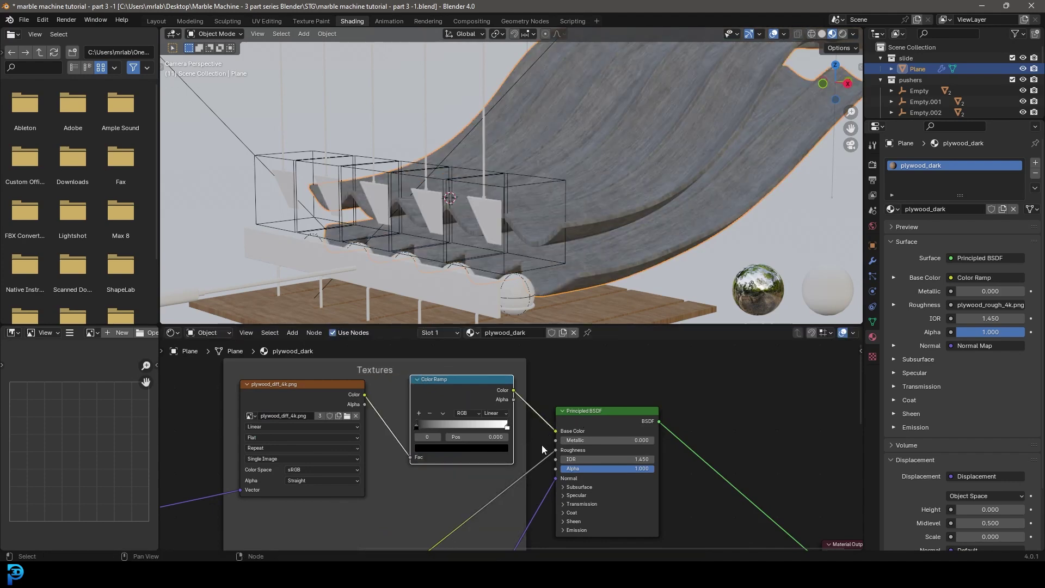
# Move the ramp's dark stop to about 0.145 and give it a dark reddish colour
pyautogui.scroll(2, 527, 453)
pyautogui.moveTo(381, 418); pyautogui.dragTo(400, 421)
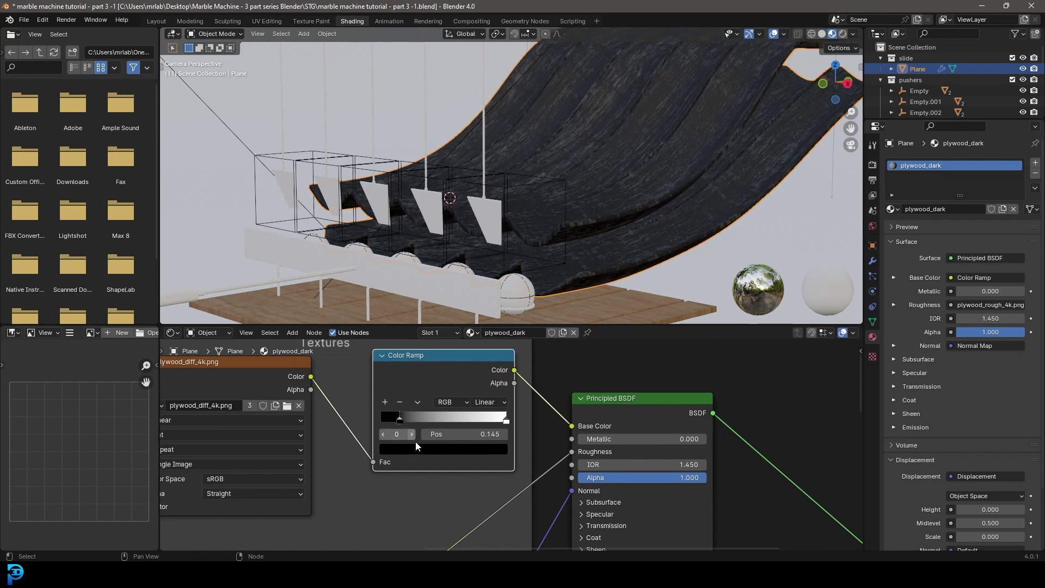
pyautogui.click(419, 450)
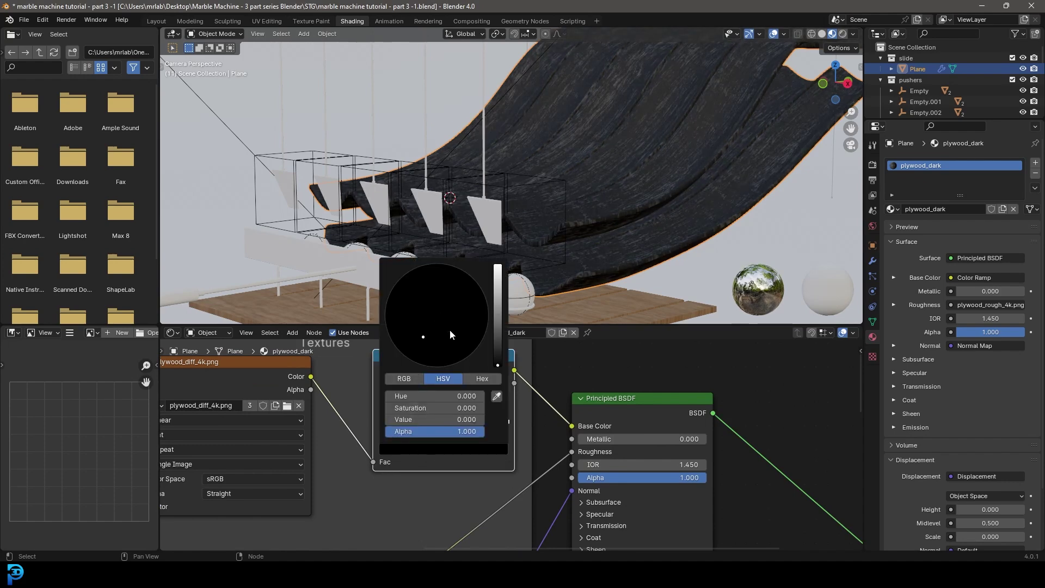
pyautogui.moveTo(497, 337); pyautogui.dragTo(498, 294)
pyautogui.moveTo(423, 345); pyautogui.dragTo(422, 354)
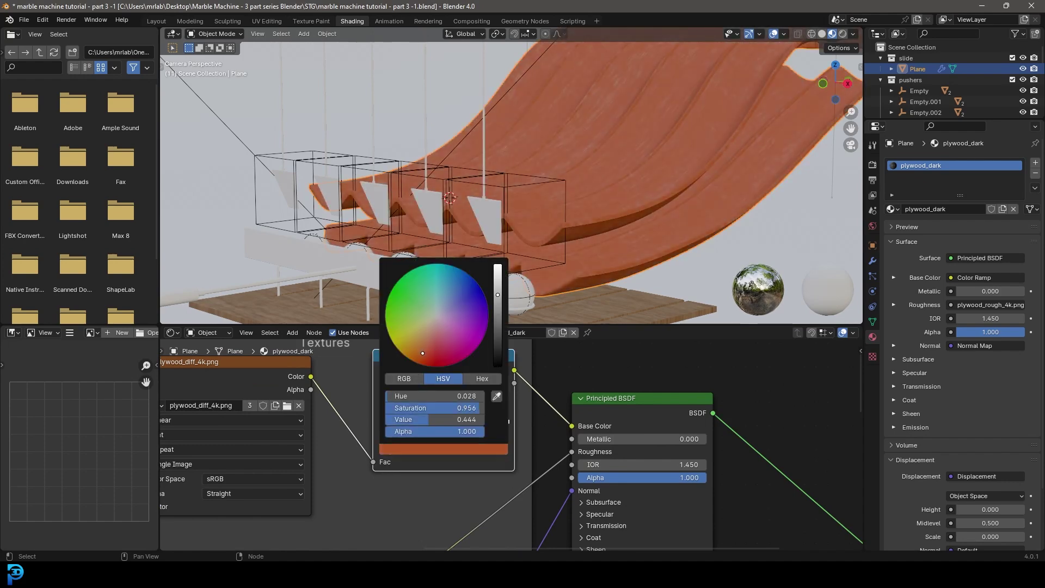
pyautogui.moveTo(499, 305); pyautogui.dragTo(498, 308)
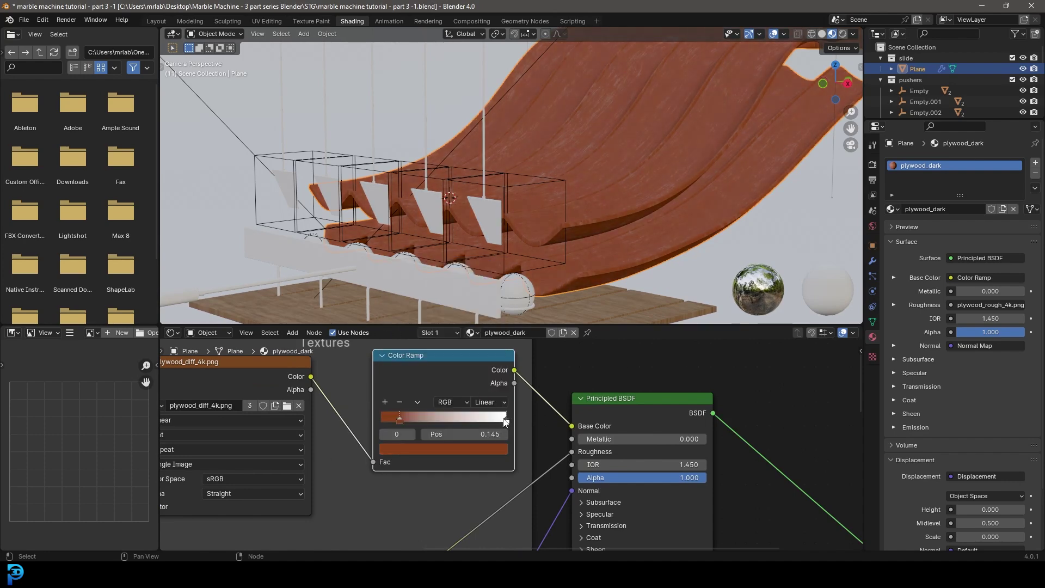
# Move the light stop to about 0.677 and colour it a light orange-tan
pyautogui.moveTo(505, 421); pyautogui.dragTo(463, 425)
pyautogui.click(460, 453)
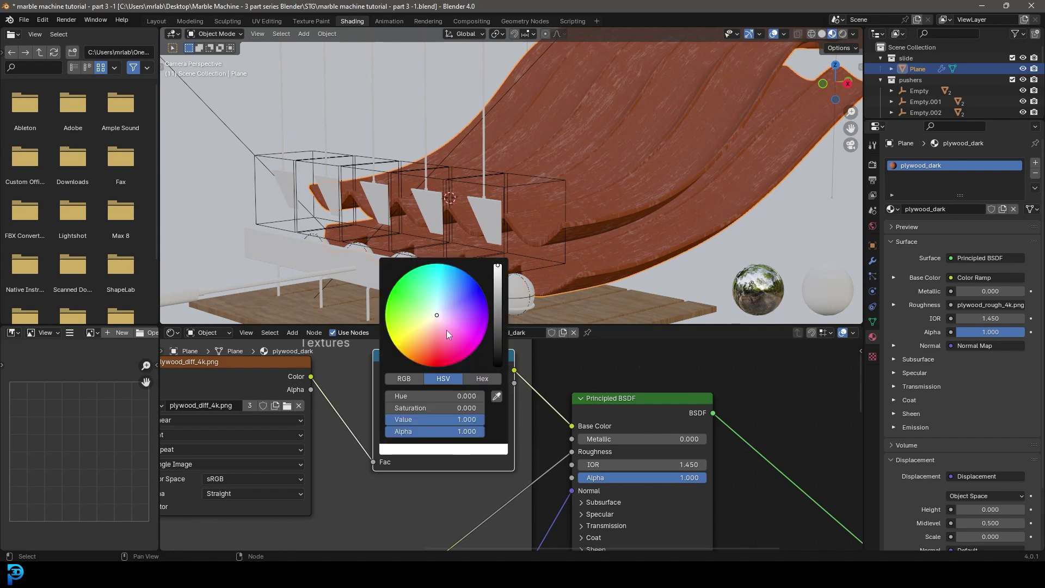
pyautogui.moveTo(447, 330); pyautogui.dragTo(421, 334)
pyautogui.moveTo(499, 277); pyautogui.dragTo(498, 288)
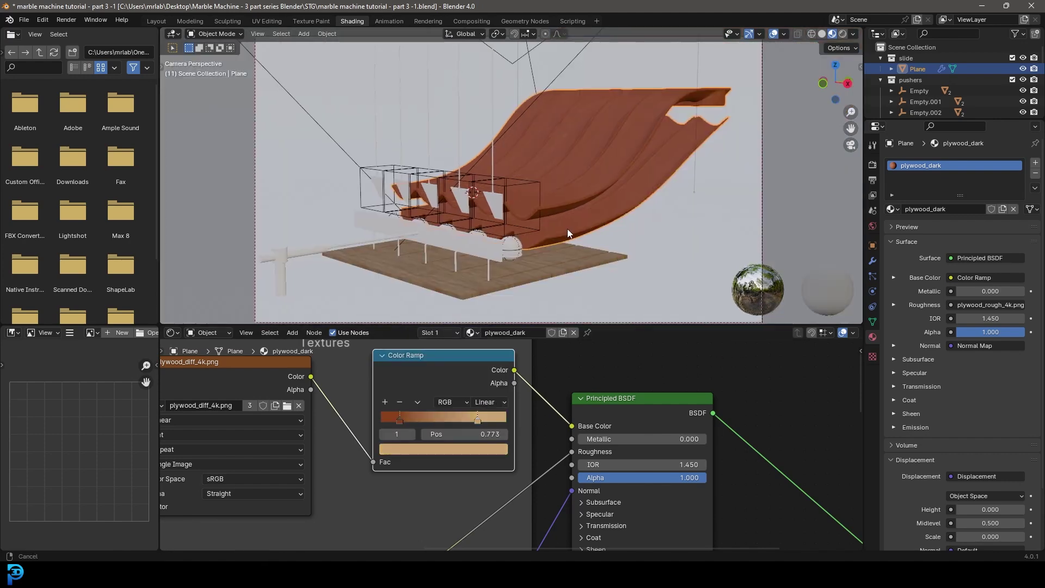
# In Rendered preview, shift the stops to 0.105 and 0.627 to lighten the wood, then return to Solid
pyautogui.moveTo(567, 228); pyautogui.dragTo(595, 214, button='middle')
pyautogui.press('z')
pyautogui.click(597, 154)
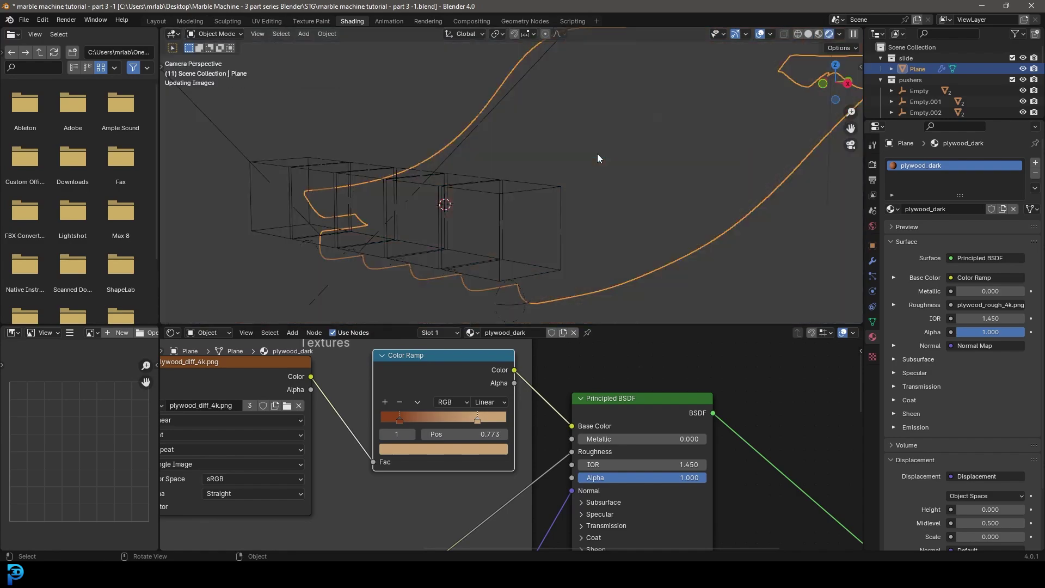
pyautogui.moveTo(400, 417); pyautogui.dragTo(395, 418)
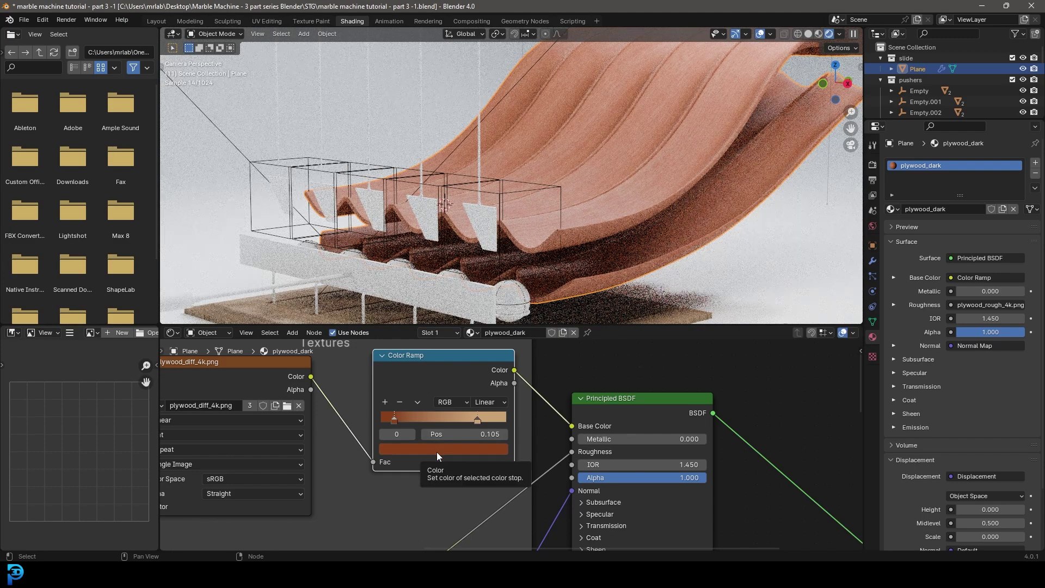
pyautogui.moveTo(477, 419); pyautogui.dragTo(460, 420)
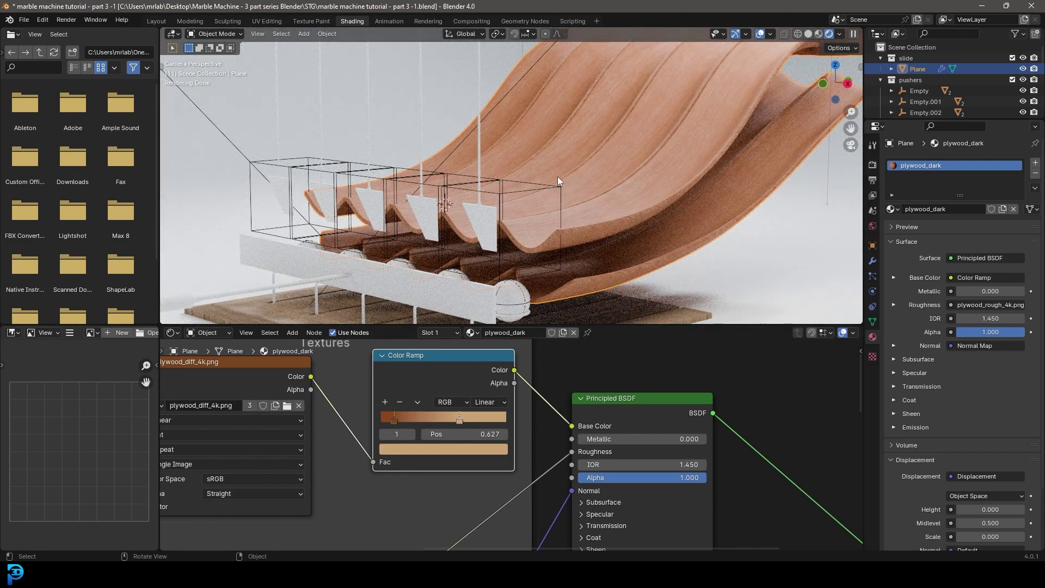
pyautogui.press('z')
pyautogui.click(635, 175)
# Select the backdrop plane Plane.002 and add a new material to it
pyautogui.scroll(-5, 563, 198)
pyautogui.scroll(4, 563, 197)
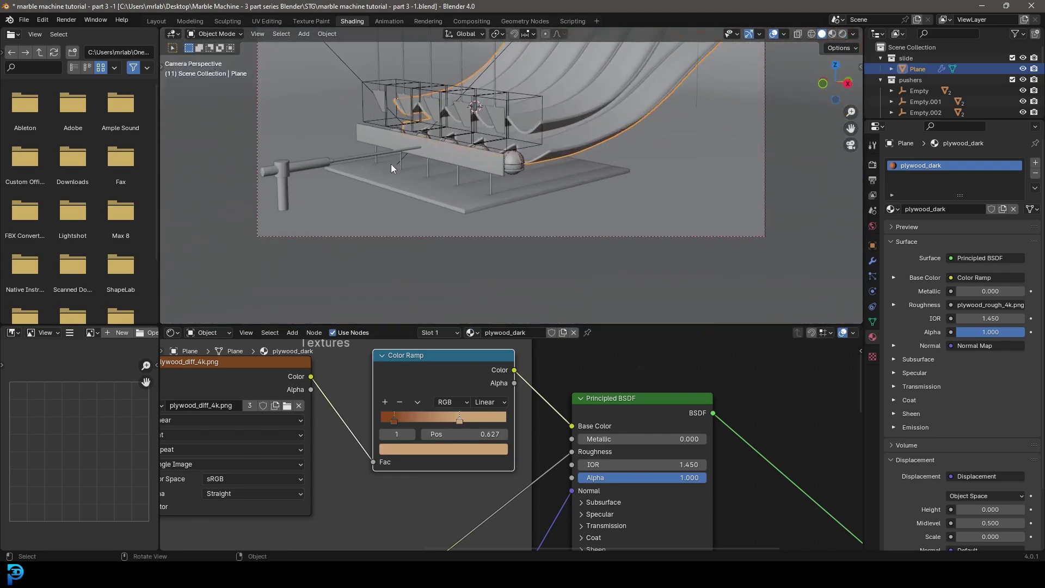
pyautogui.scroll(4, 338, 159)
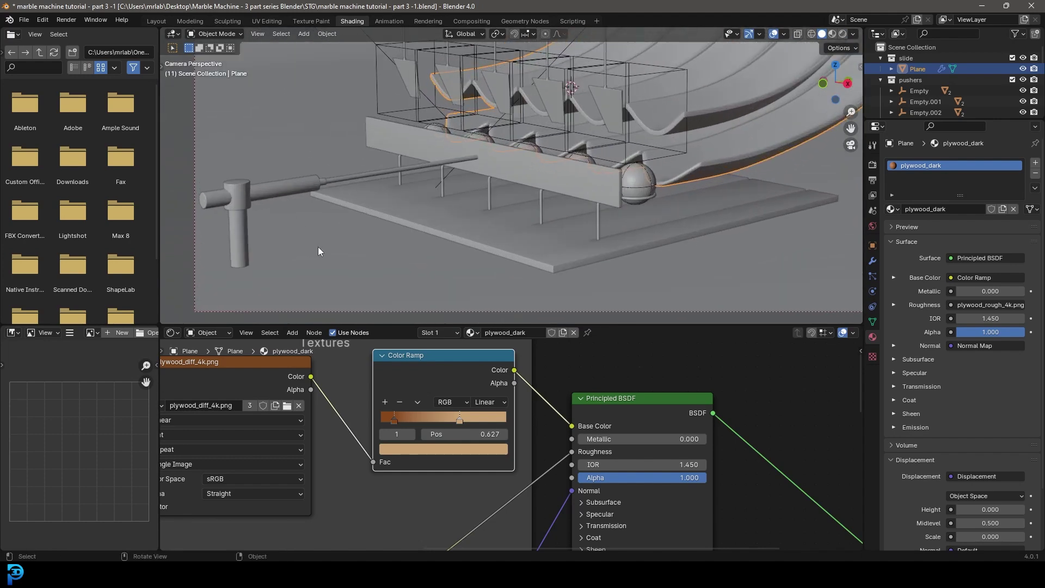
pyautogui.scroll(-5, 318, 250)
pyautogui.hotkey('shift', 'a')
pyautogui.click(390, 225)
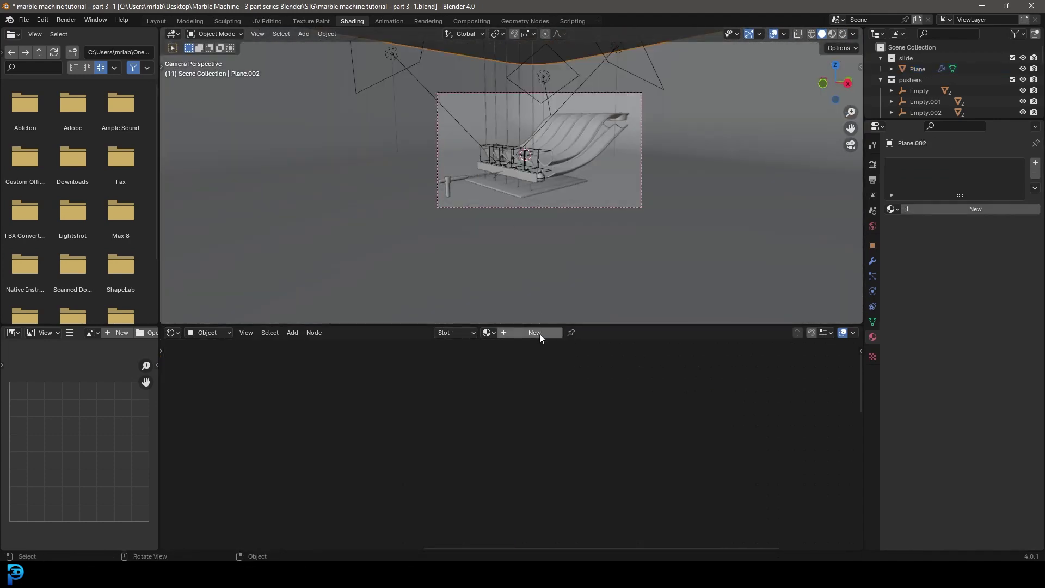
pyautogui.click(535, 333)
# Set the backdrop Base Color to a green darkened almost to black
pyautogui.scroll(5, 484, 370)
pyautogui.click(603, 433)
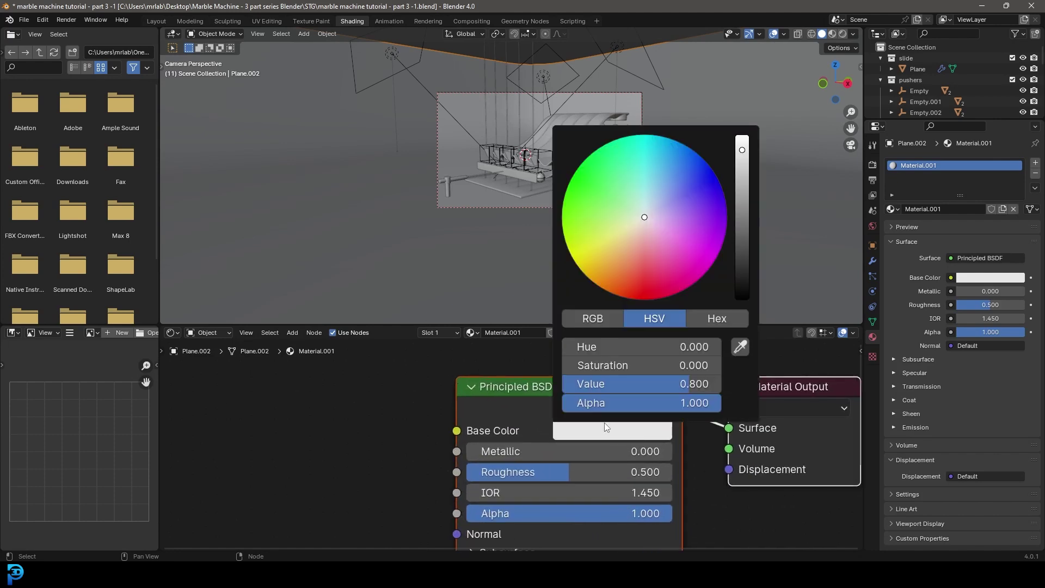
pyautogui.moveTo(612, 205); pyautogui.dragTo(603, 205)
pyautogui.click(658, 434)
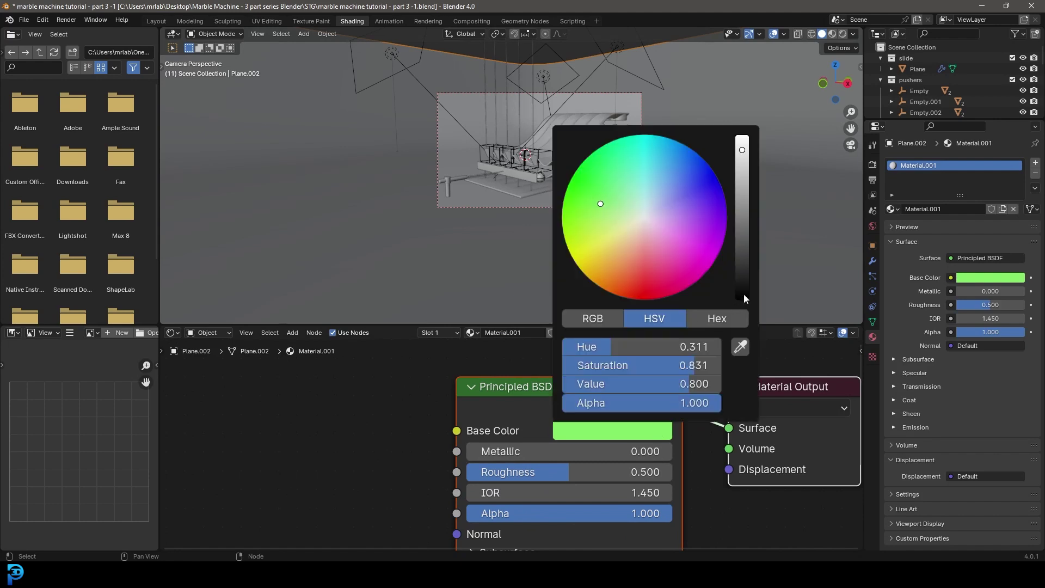
pyautogui.moveTo(743, 294); pyautogui.dragTo(746, 268)
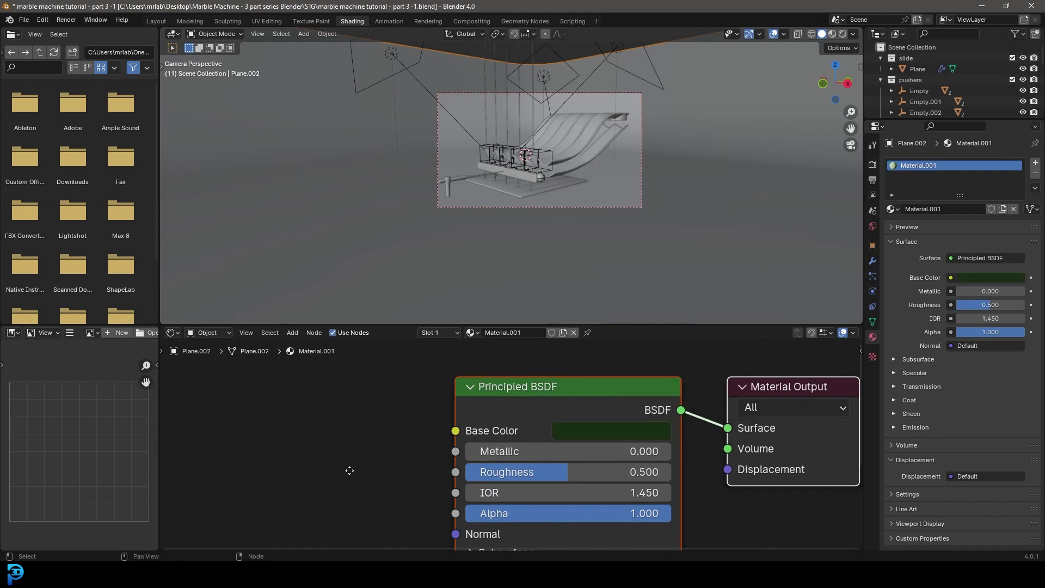
# Lower the Specular IOR Level to 0.305
pyautogui.moveTo(356, 483); pyautogui.dragTo(307, 381, button='middle')
pyautogui.click(444, 470)
pyautogui.moveTo(596, 507); pyautogui.dragTo(583, 442, button='middle')
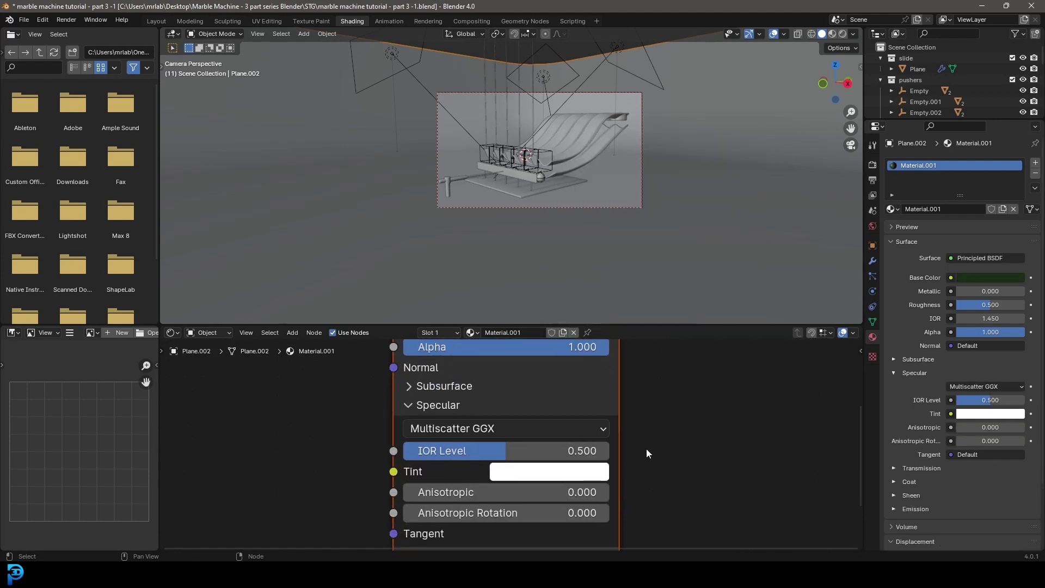
pyautogui.moveTo(583, 451); pyautogui.dragTo(539, 451)
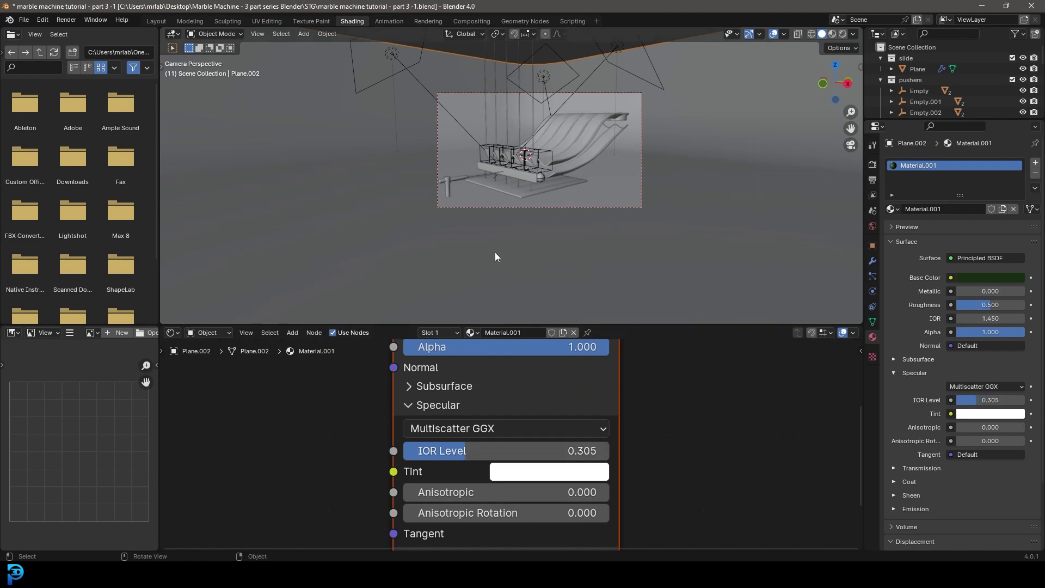
# In Rendered preview, darken and re-hue the green to hue 0.306, saturation 0.664, value 0.011
pyautogui.scroll(2, 545, 184)
pyautogui.scroll(1, 566, 207)
pyautogui.press('z')
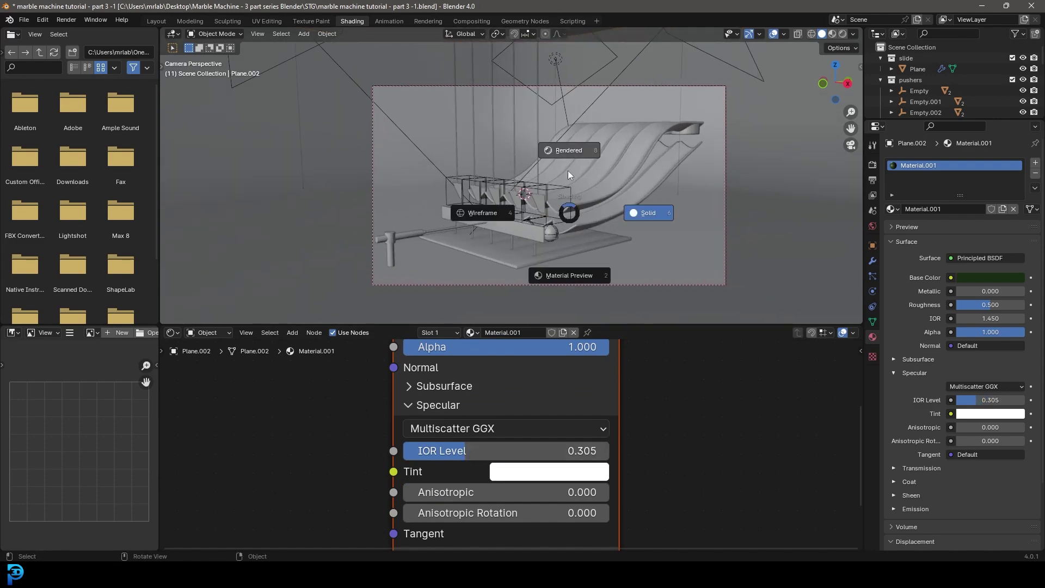
pyautogui.click(566, 156)
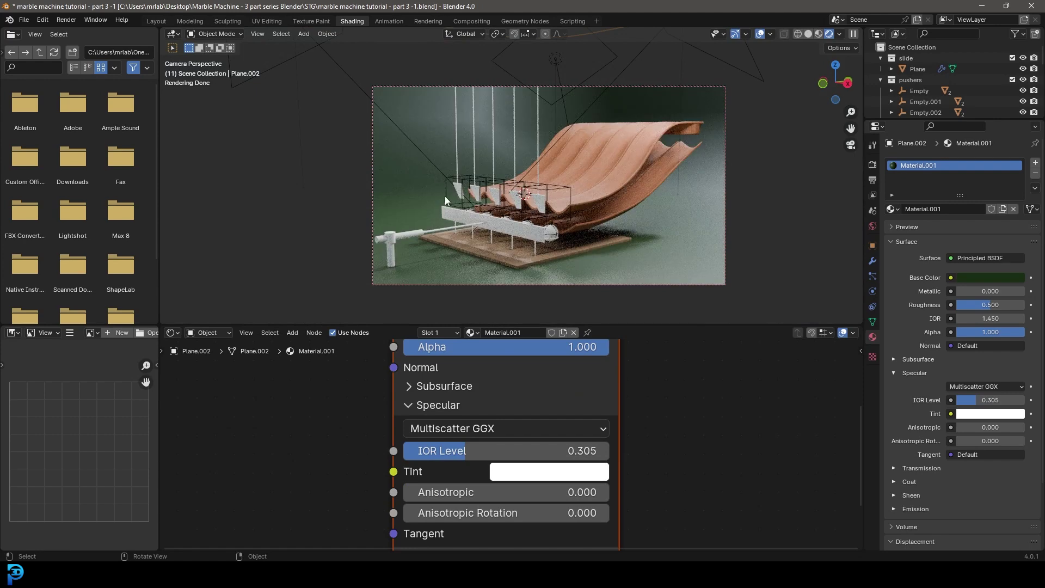
pyautogui.keyDown('shift'); pyautogui.scroll(4, 615, 381); pyautogui.keyUp('shift')
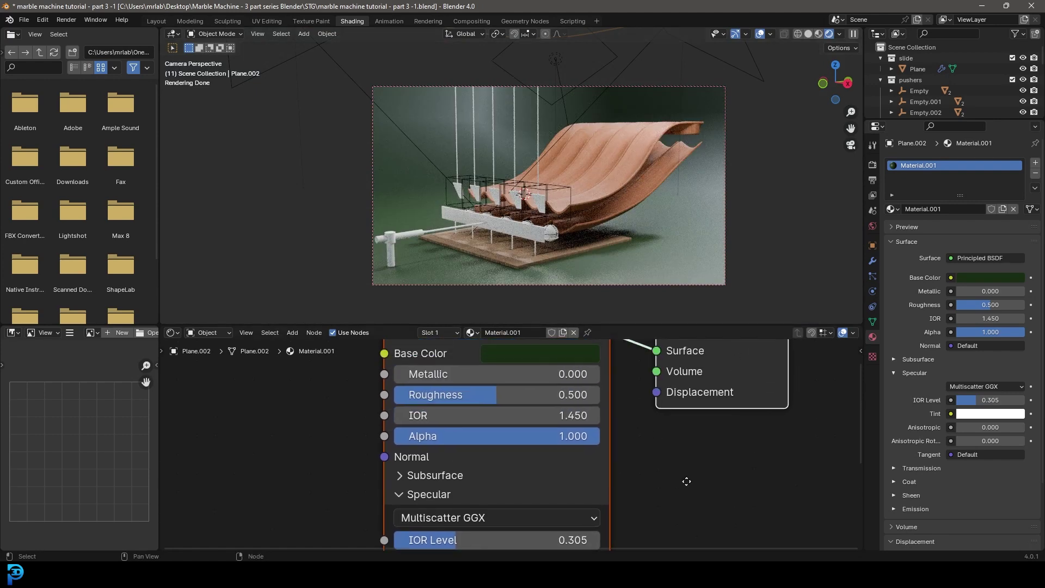
pyautogui.click(573, 361)
pyautogui.moveTo(670, 82); pyautogui.dragTo(670, 207)
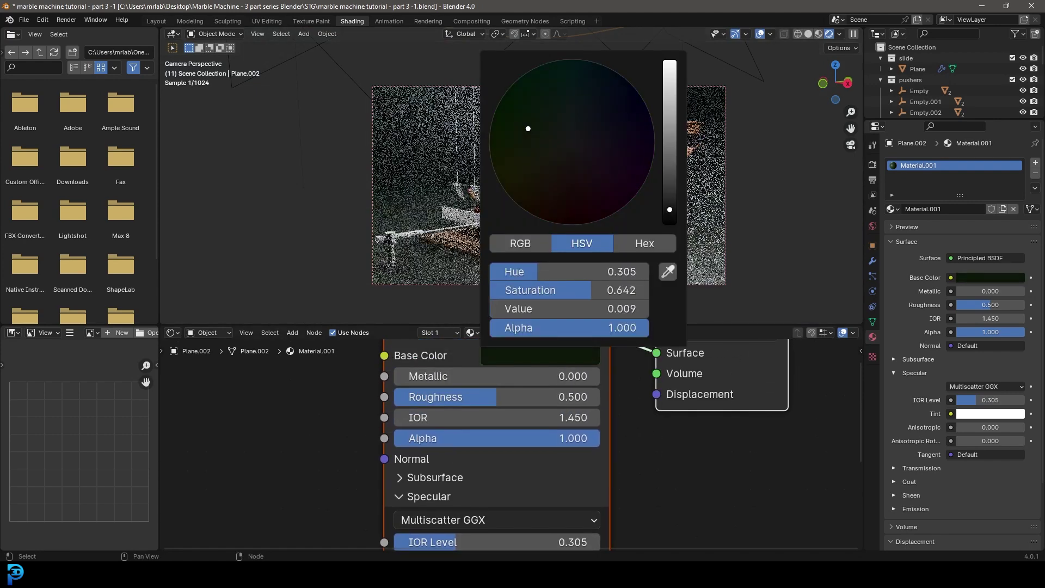
pyautogui.keyDown('shift'); pyautogui.scroll(3, 643, 441); pyautogui.keyUp('shift')
pyautogui.click(575, 420)
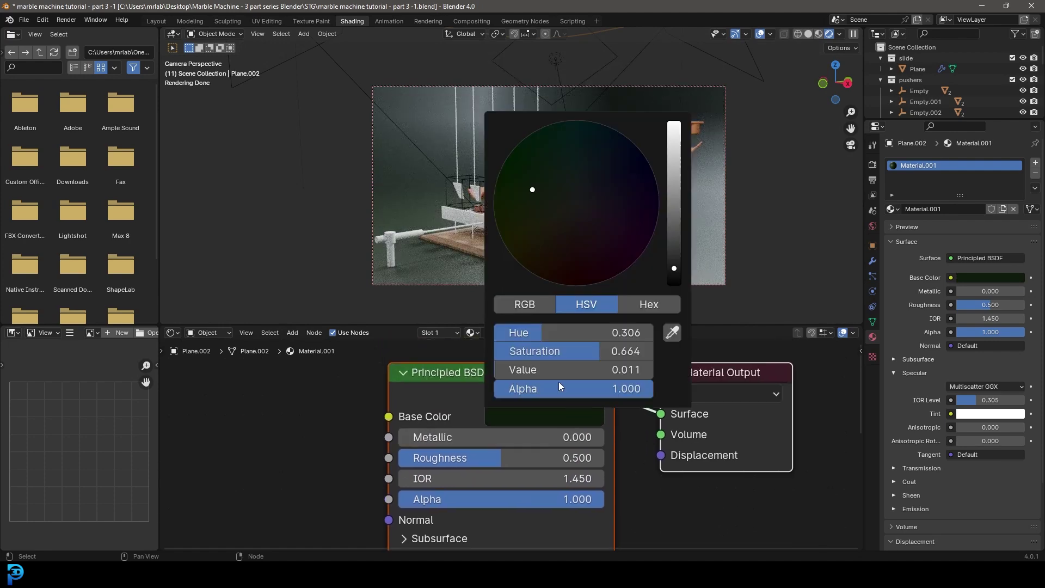
pyautogui.click(534, 206)
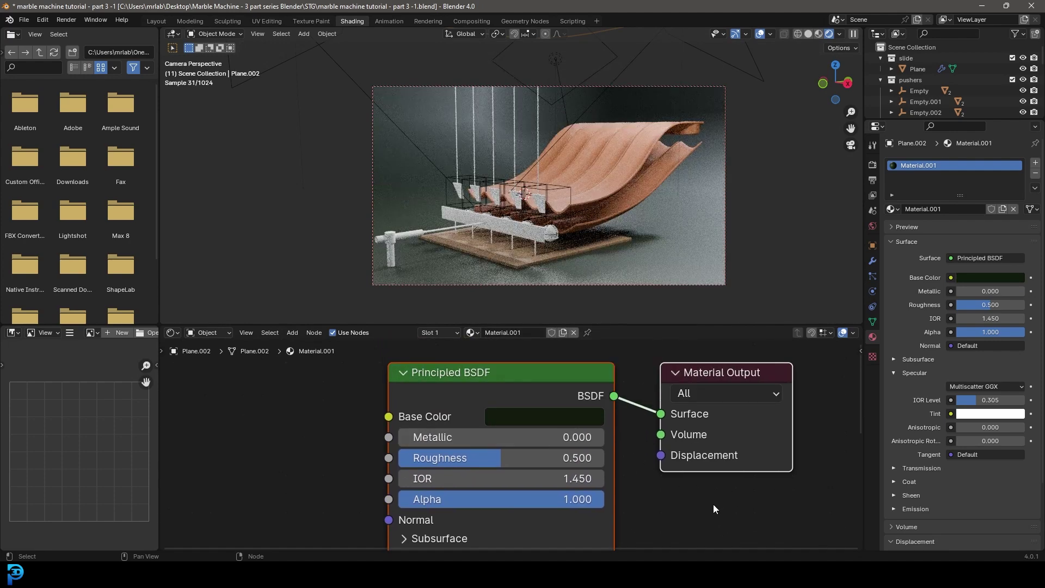
pyautogui.press('z')
pyautogui.scroll(6, 575, 162)
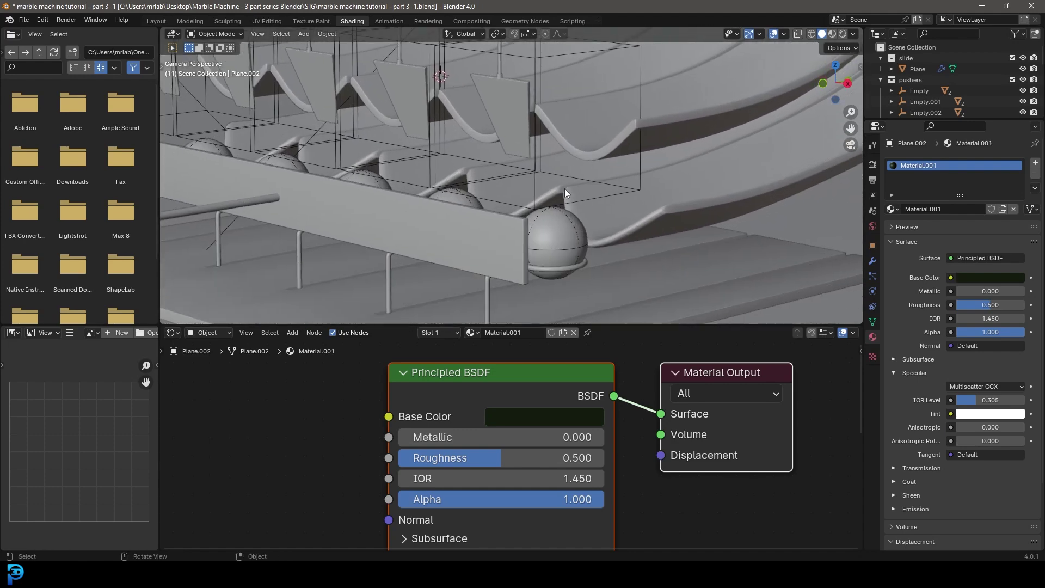
# Give the selected marble a new material named glass
pyautogui.click(563, 229)
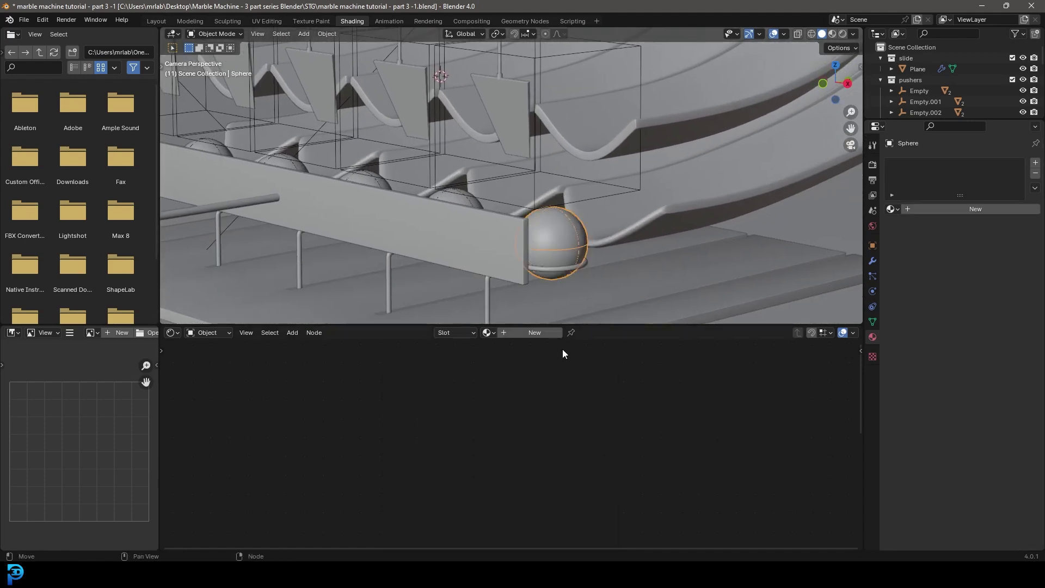
pyautogui.click(533, 333)
pyautogui.doubleClick(523, 333)
pyautogui.write('glass')
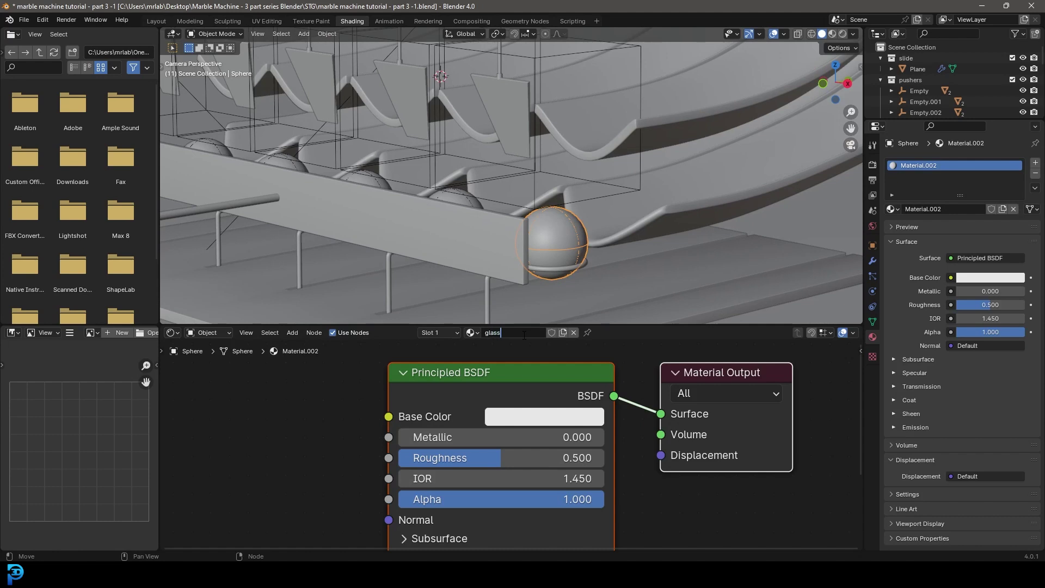
pyautogui.press('Return')
# Set the glass Base Color to light blue and Transmission Weight to 1.000
pyautogui.scroll(-3, 491, 475)
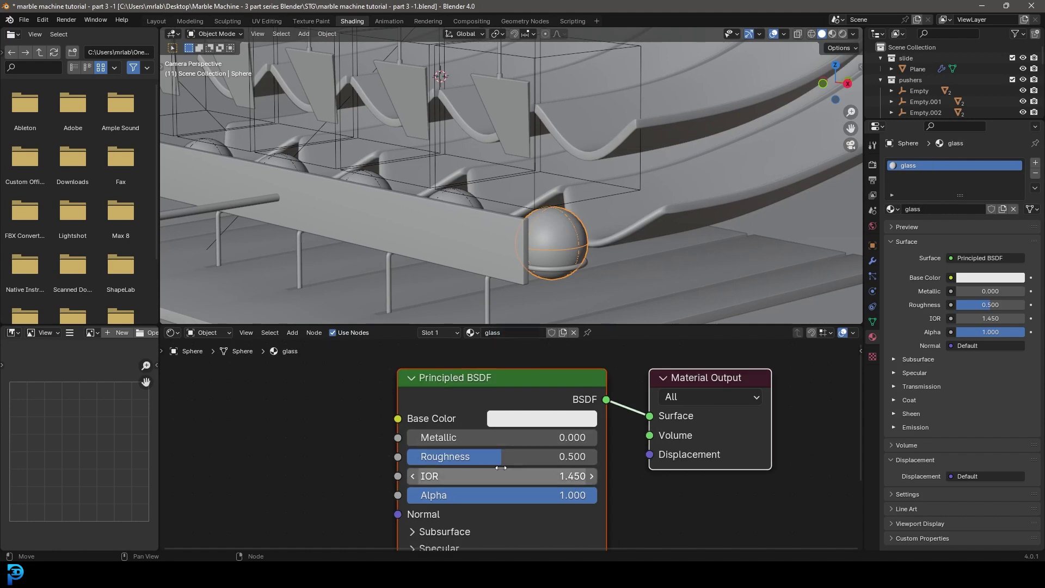
pyautogui.click(513, 387)
pyautogui.click(583, 169)
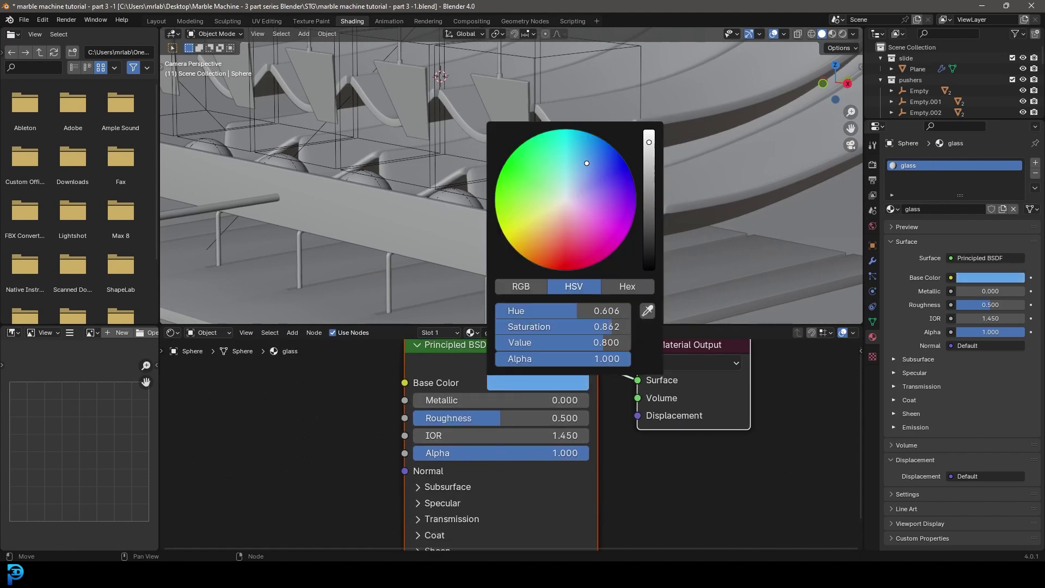
pyautogui.moveTo(639, 518); pyautogui.dragTo(628, 444, button='middle')
pyautogui.click(429, 451)
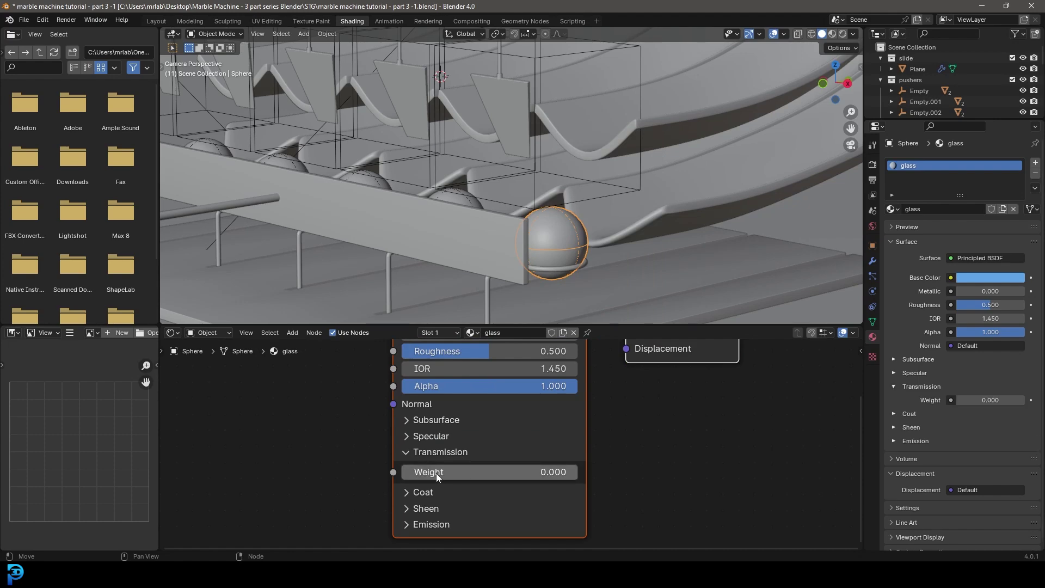
pyautogui.moveTo(436, 472); pyautogui.dragTo(566, 472)
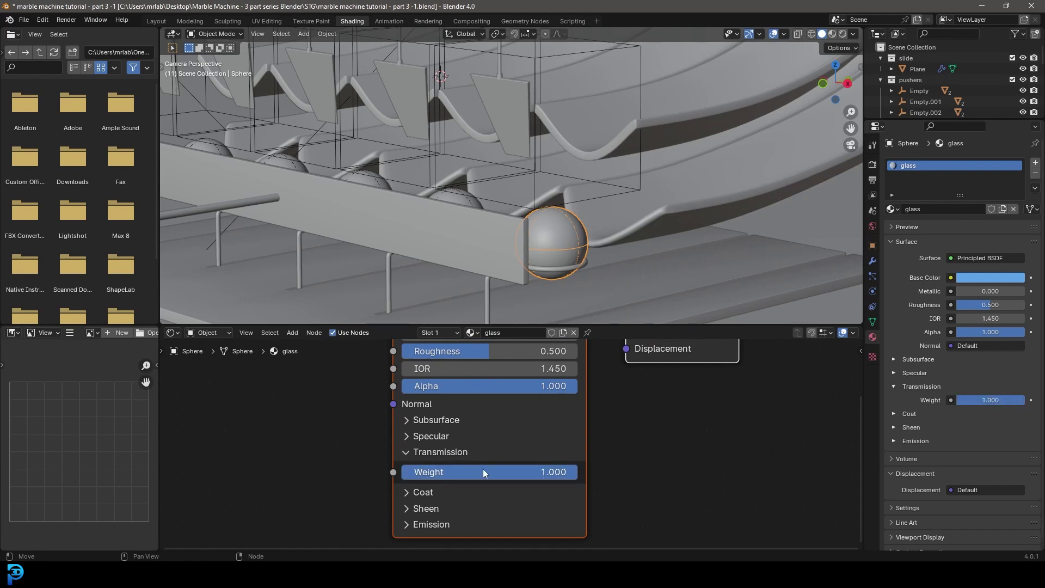
# Select all five marbles with the glass one active and link its material to them
pyautogui.scroll(-5, 432, 178)
pyautogui.moveTo(394, 152); pyautogui.dragTo(324, 194, button='middle')
pyautogui.click(330, 200)
pyautogui.keyDown('shift'); pyautogui.click(410, 208); pyautogui.keyUp('shift')
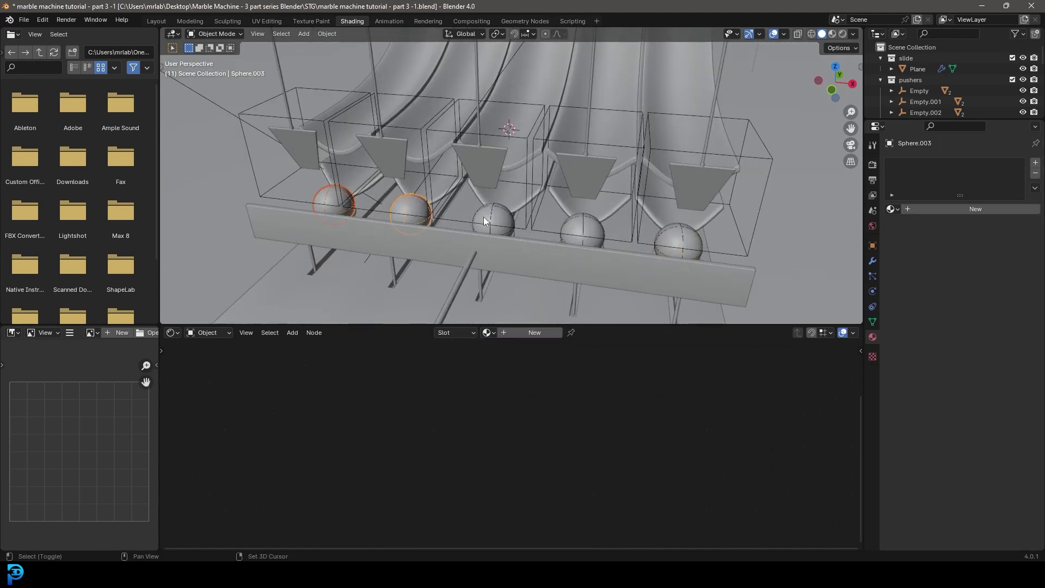
pyautogui.keyDown('shift'); pyautogui.click(491, 219); pyautogui.keyUp('shift')
pyautogui.keyDown('shift'); pyautogui.click(580, 227); pyautogui.keyUp('shift')
pyautogui.keyDown('shift'); pyautogui.click(678, 230); pyautogui.keyUp('shift')
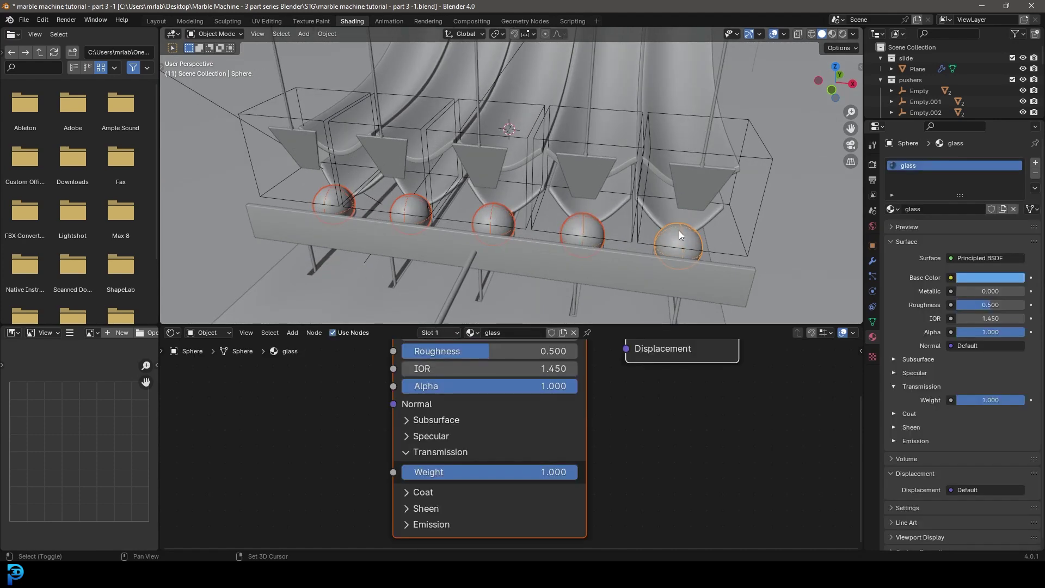
pyautogui.moveTo(678, 230); pyautogui.dragTo(621, 231, button='middle')
pyautogui.scroll(3, 636, 221)
pyautogui.hotkey('ctrl', 'l')
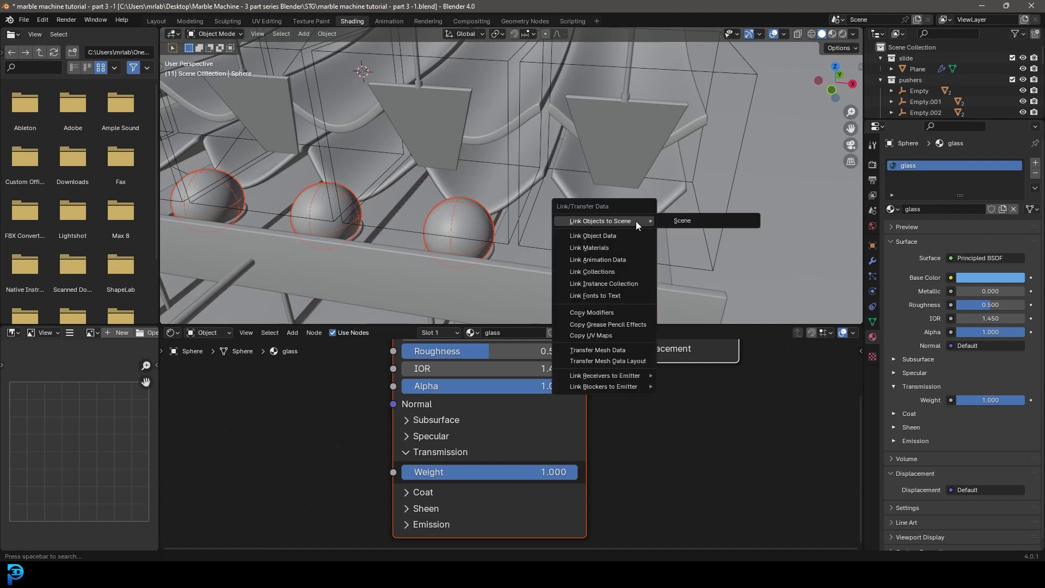
pyautogui.click(613, 247)
pyautogui.scroll(-6, 612, 246)
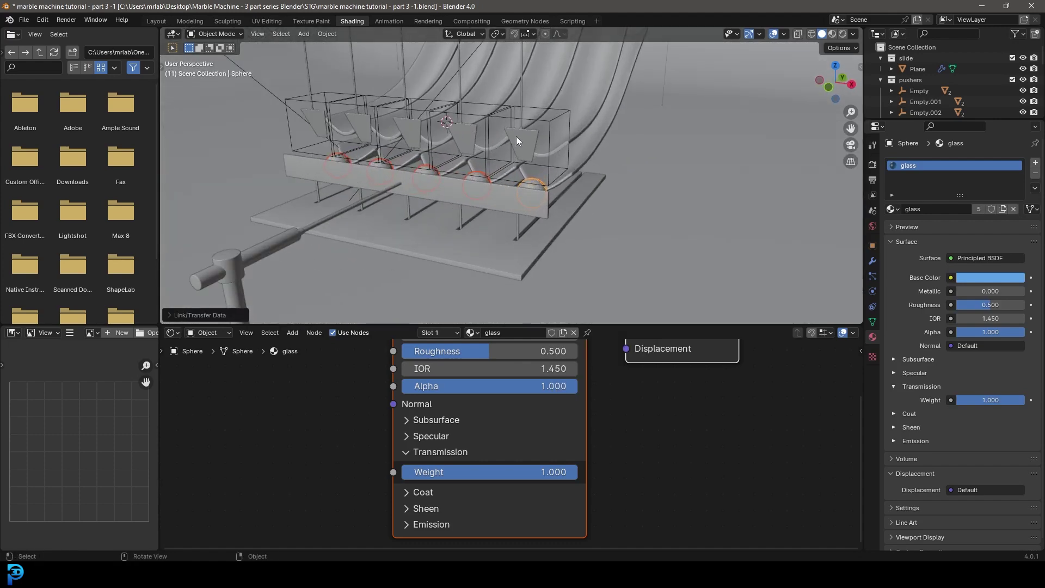
pyautogui.click(520, 139)
# Create a material named gold with Metallic 1.0 and Roughness 0.241
pyautogui.click(526, 331)
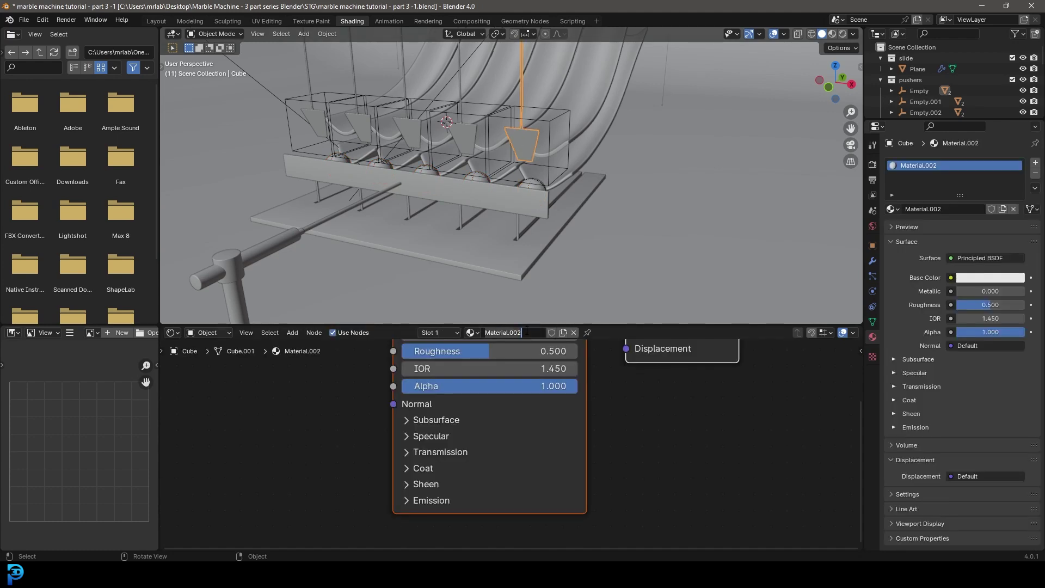
pyautogui.doubleClick(526, 332)
pyautogui.write('gold')
pyautogui.press('Return')
pyautogui.moveTo(592, 384); pyautogui.dragTo(612, 455, button='middle')
pyautogui.moveTo(435, 420); pyautogui.dragTo(607, 475)
pyautogui.moveTo(607, 476); pyautogui.dragTo(576, 434, button='middle')
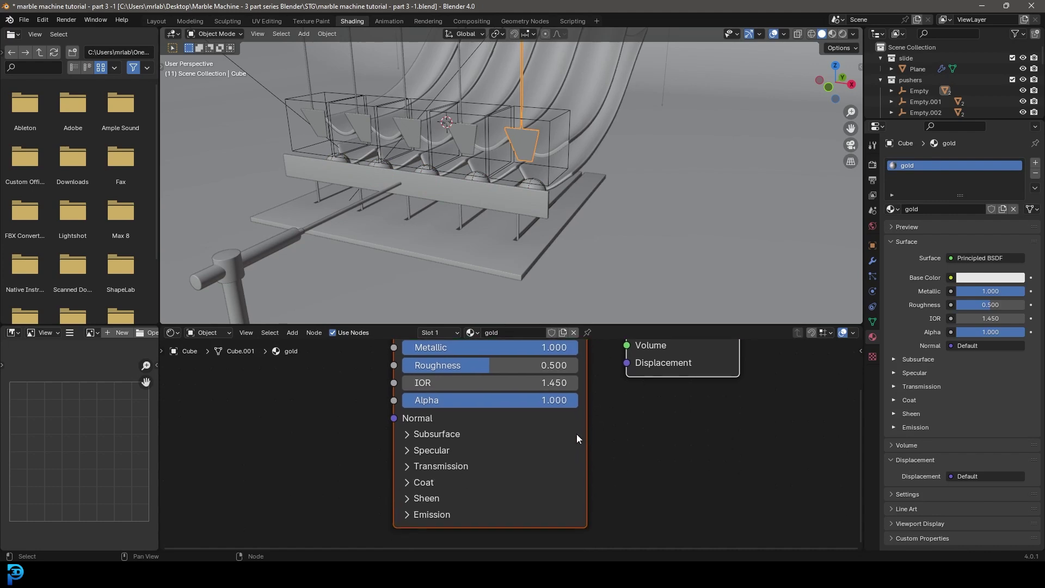
pyautogui.moveTo(492, 368); pyautogui.dragTo(458, 379)
# Set the gold Base Color to a yellow-gold shade
pyautogui.moveTo(457, 379); pyautogui.dragTo(474, 489, button='middle')
pyautogui.click(529, 443)
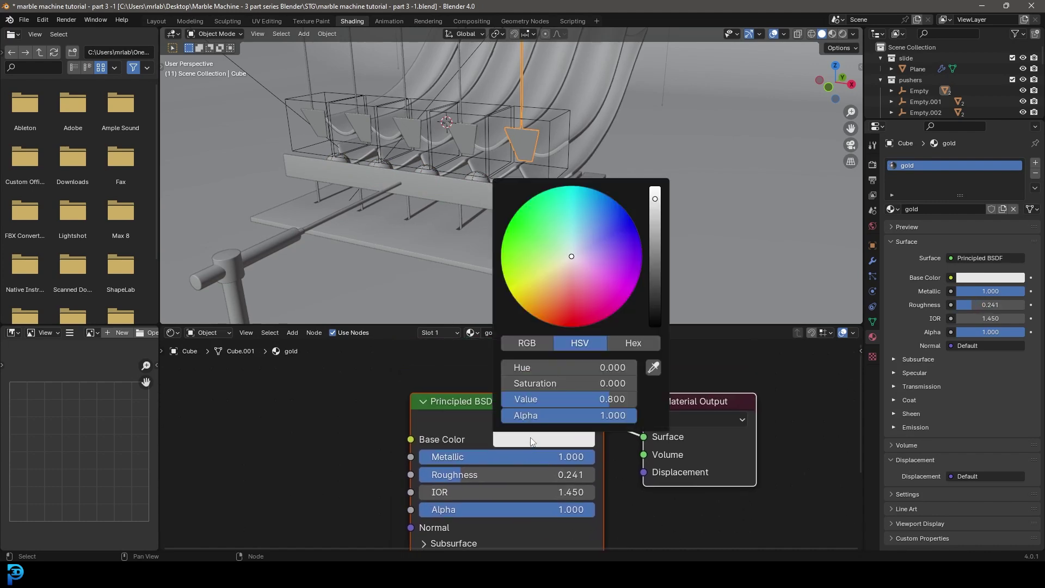
pyautogui.moveTo(544, 284); pyautogui.dragTo(539, 291)
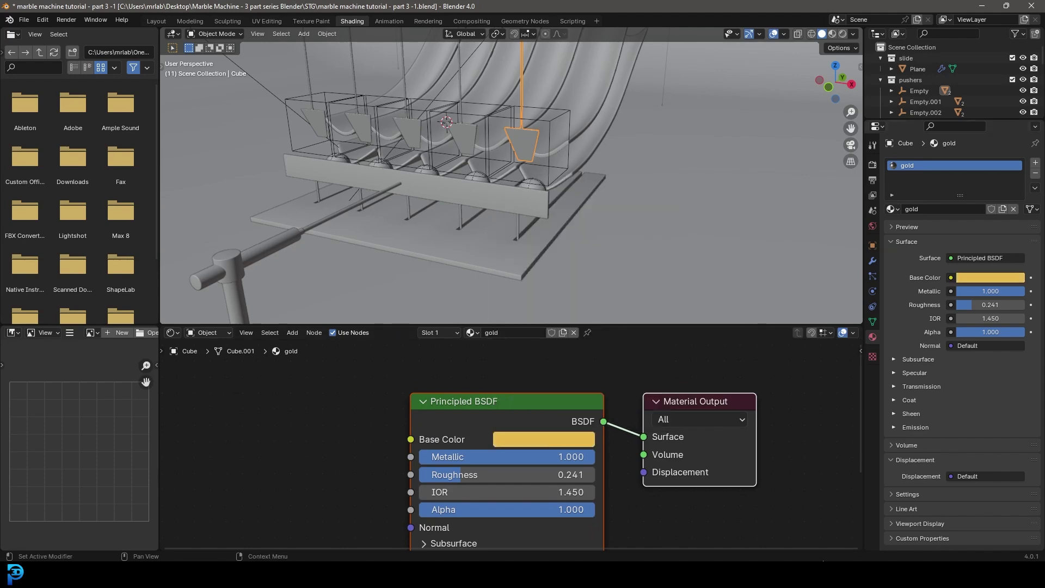
pyautogui.moveTo(577, 185); pyautogui.dragTo(387, 148, button='middle')
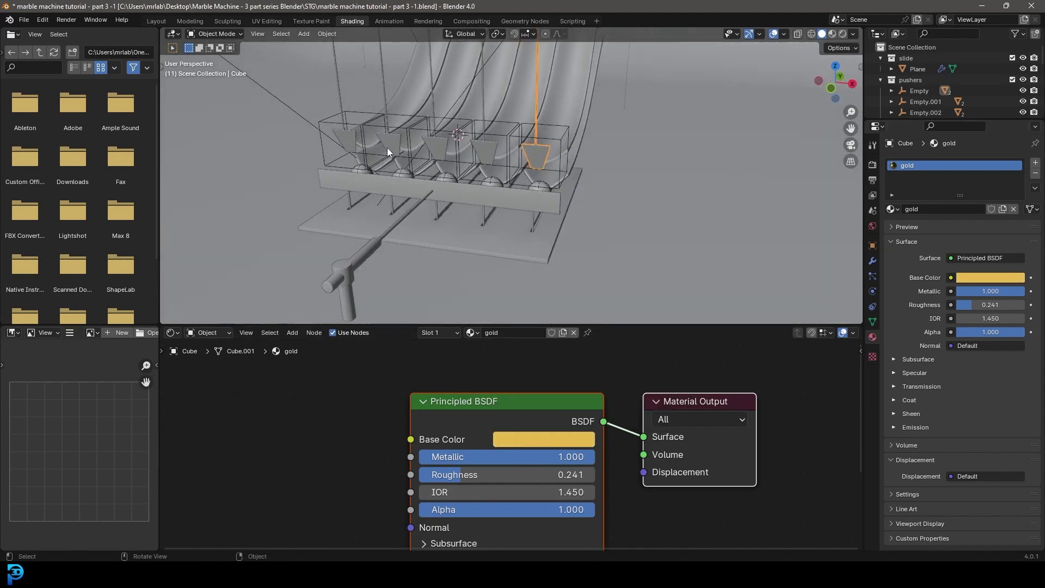
pyautogui.click(371, 253)
pyautogui.scroll(5, 449, 218)
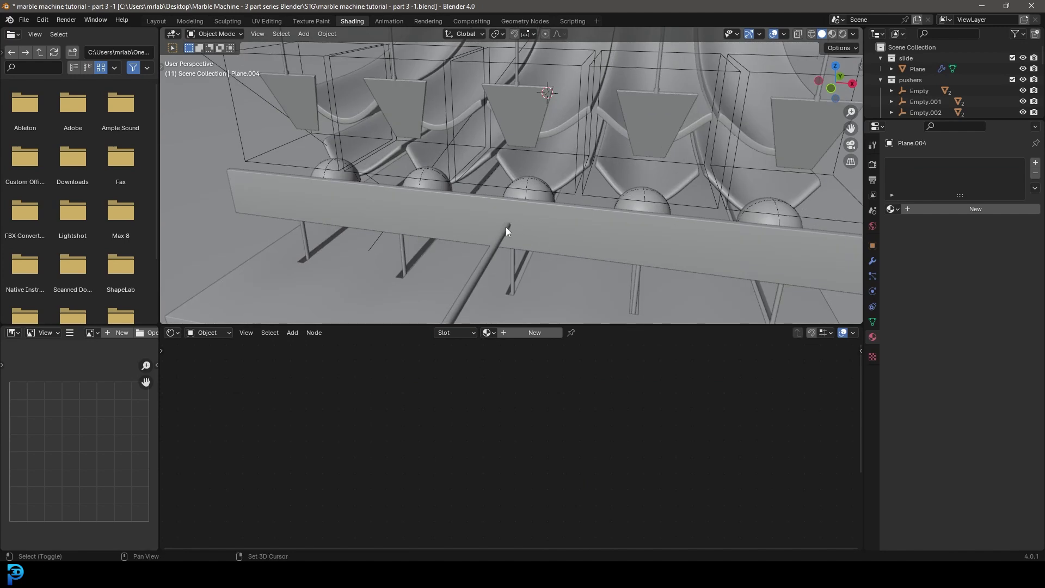
# Select the long front bar and the four pushers
pyautogui.click(516, 219)
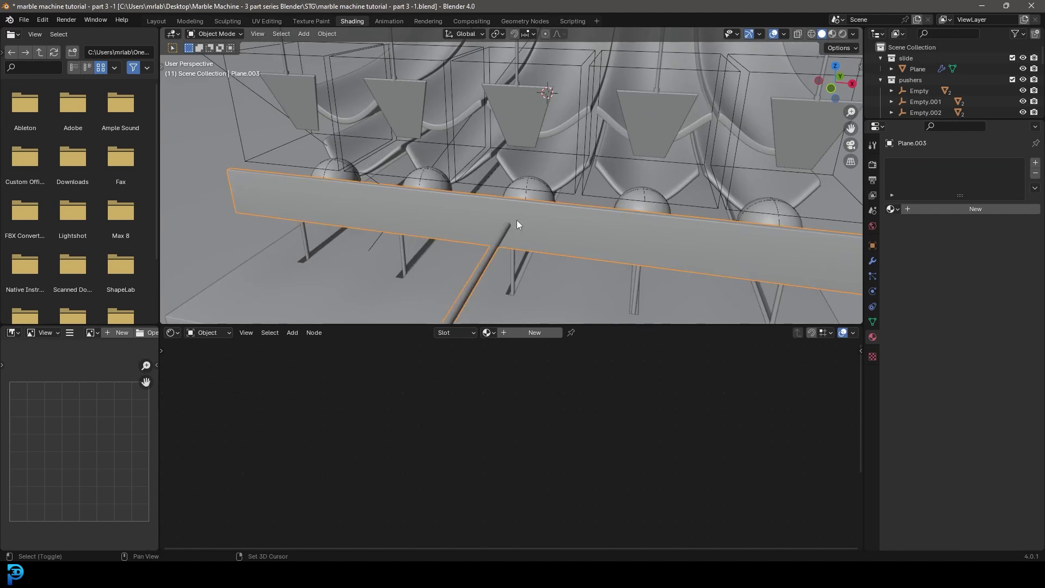
pyautogui.keyDown('shift'); pyautogui.click(306, 120); pyautogui.keyUp('shift')
pyautogui.keyDown('shift'); pyautogui.click(412, 101); pyautogui.keyUp('shift')
pyautogui.keyDown('shift'); pyautogui.click(503, 106); pyautogui.keyUp('shift')
pyautogui.keyDown('shift'); pyautogui.click(629, 109); pyautogui.keyUp('shift')
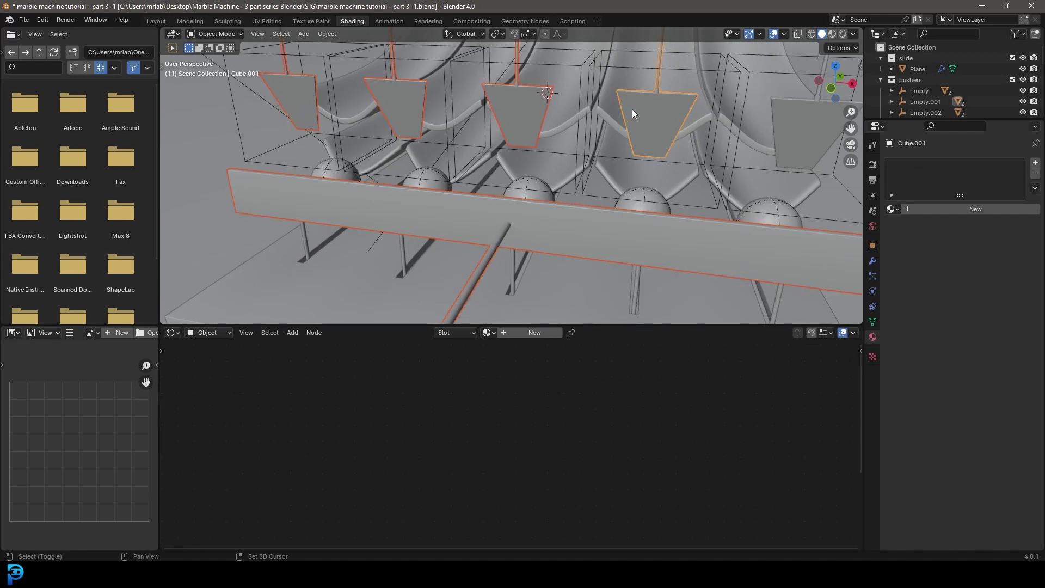
# Add the five support rods to the selection, then the gold pusher as active object
pyautogui.moveTo(632, 109); pyautogui.dragTo(630, 216, button='middle')
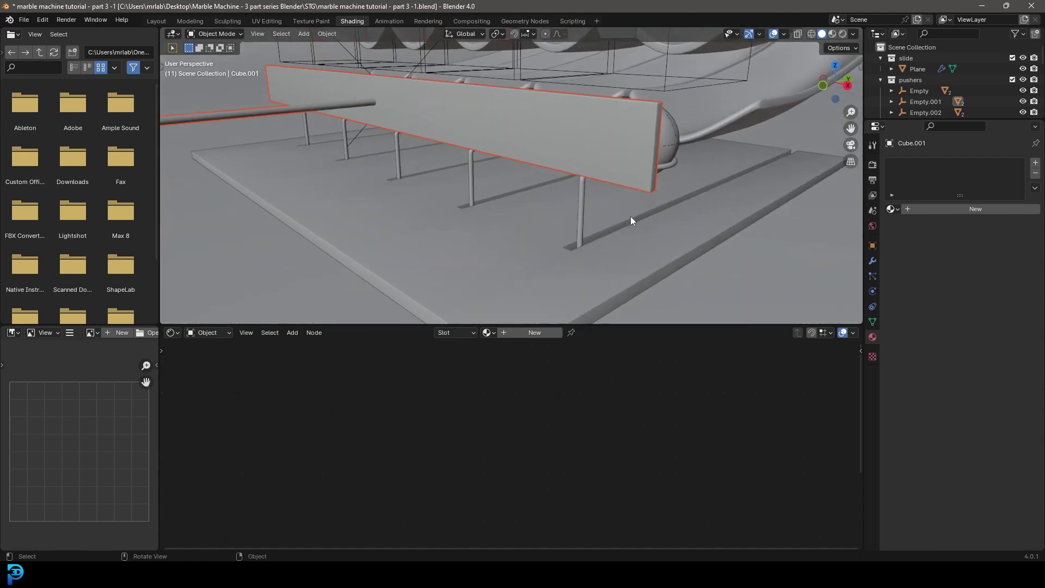
pyautogui.keyDown('shift'); pyautogui.click(581, 197); pyautogui.keyUp('shift')
pyautogui.keyDown('shift'); pyautogui.click(472, 163); pyautogui.keyUp('shift')
pyautogui.moveTo(454, 172); pyautogui.dragTo(478, 153, button='middle')
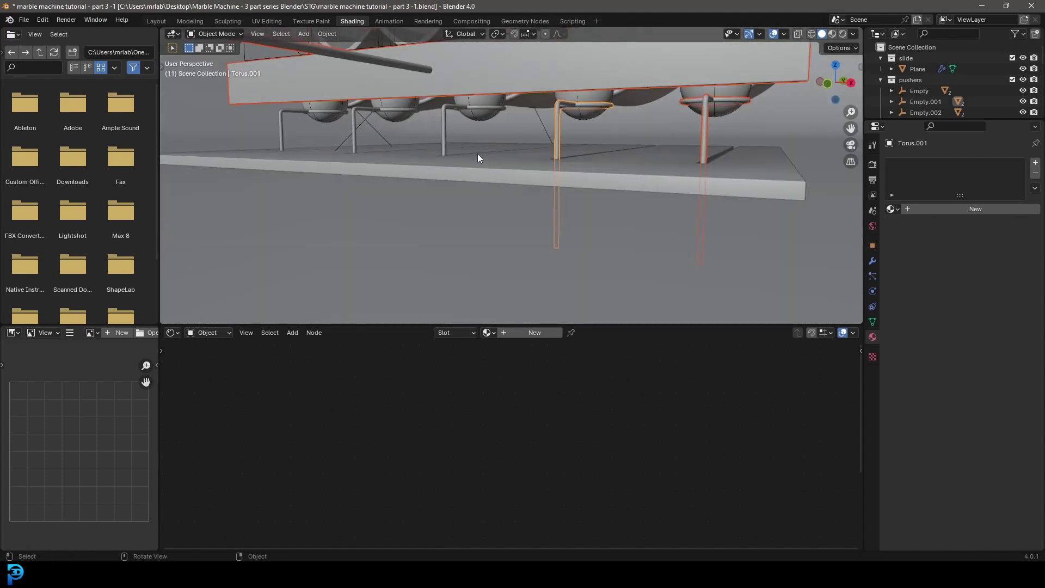
pyautogui.keyDown('shift'); pyautogui.click(441, 109); pyautogui.keyUp('shift')
pyautogui.keyDown('shift'); pyautogui.click(354, 121); pyautogui.keyUp('shift')
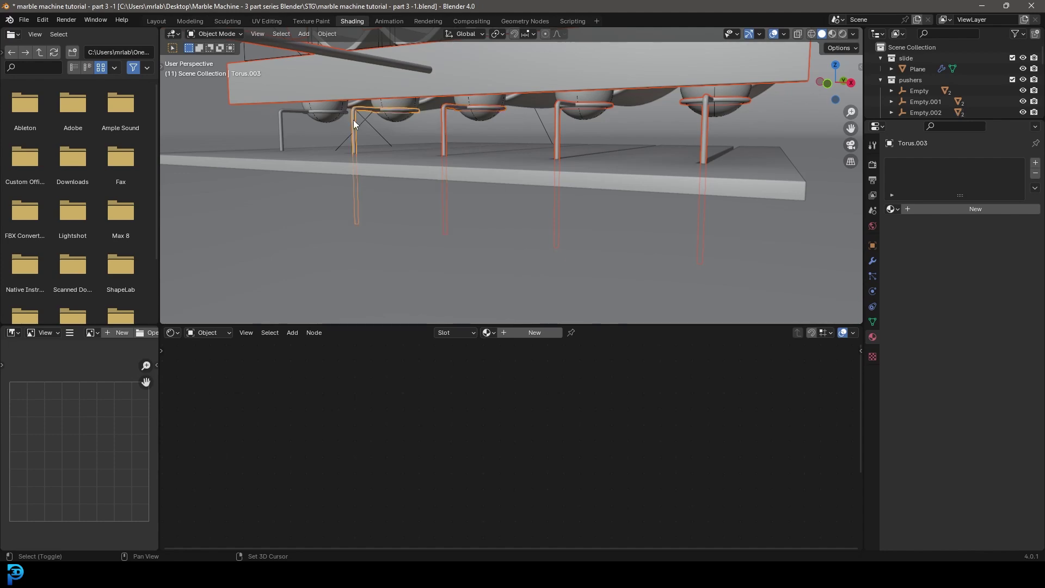
pyautogui.keyDown('shift'); pyautogui.click(281, 113); pyautogui.keyUp('shift')
pyautogui.moveTo(289, 118); pyautogui.dragTo(368, 230, button='middle')
pyautogui.click(379, 202)
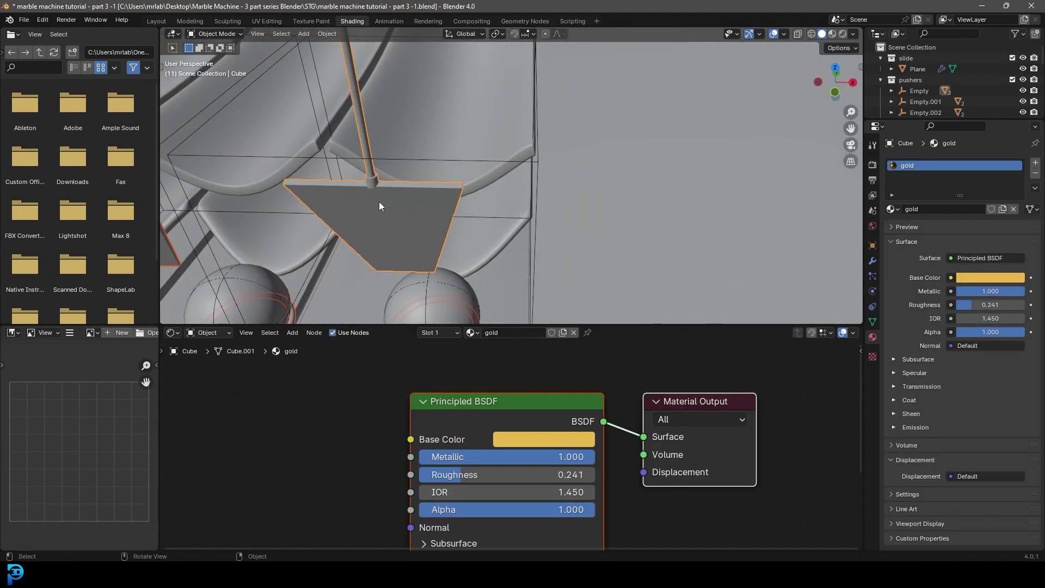
# Link the gold material to all selected parts with Ctrl+L, then view through the camera
pyautogui.scroll(-2, 380, 202)
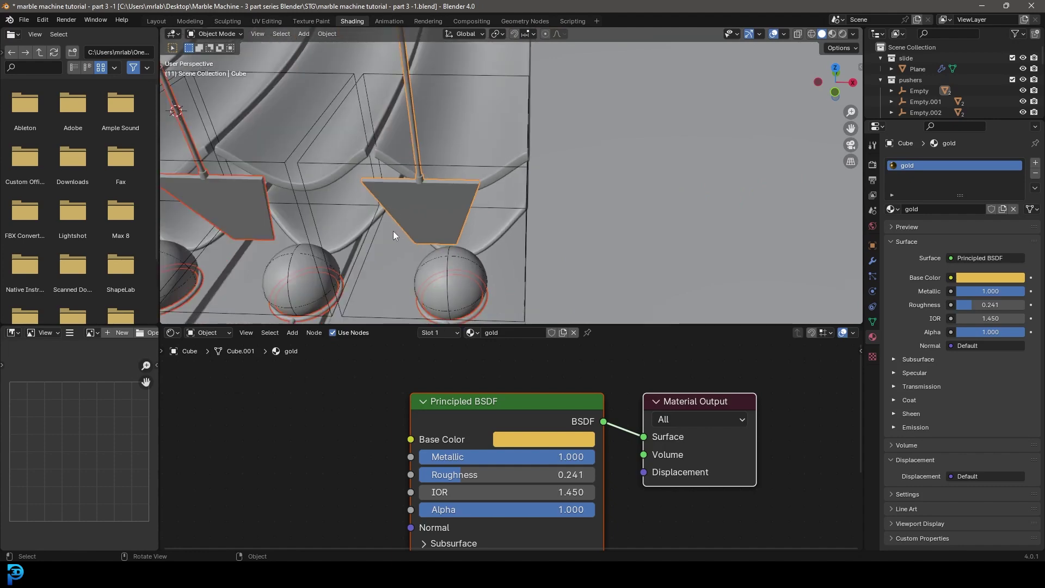
pyautogui.moveTo(423, 224); pyautogui.dragTo(406, 218, button='middle')
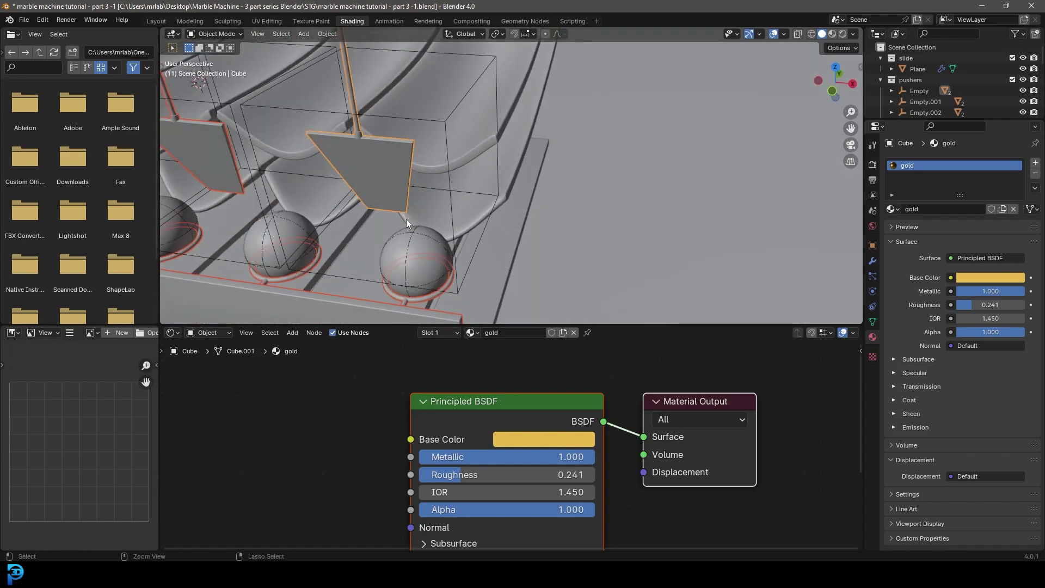
pyautogui.hotkey('ctrl', 'l')
pyautogui.click(406, 219)
pyautogui.scroll(-5, 414, 217)
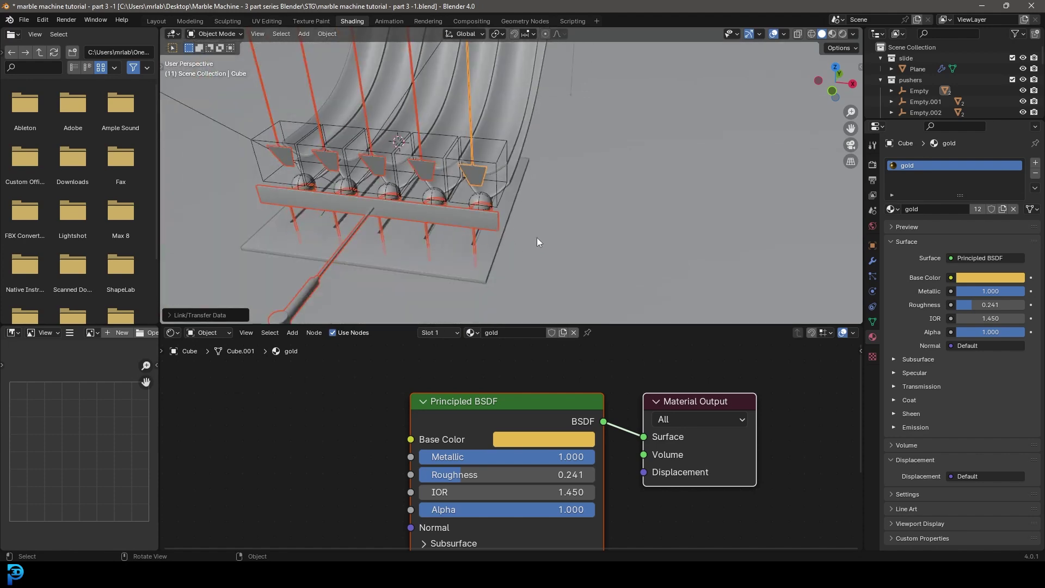
pyautogui.moveTo(537, 237); pyautogui.dragTo(496, 227, button='middle')
pyautogui.press('KP_0')
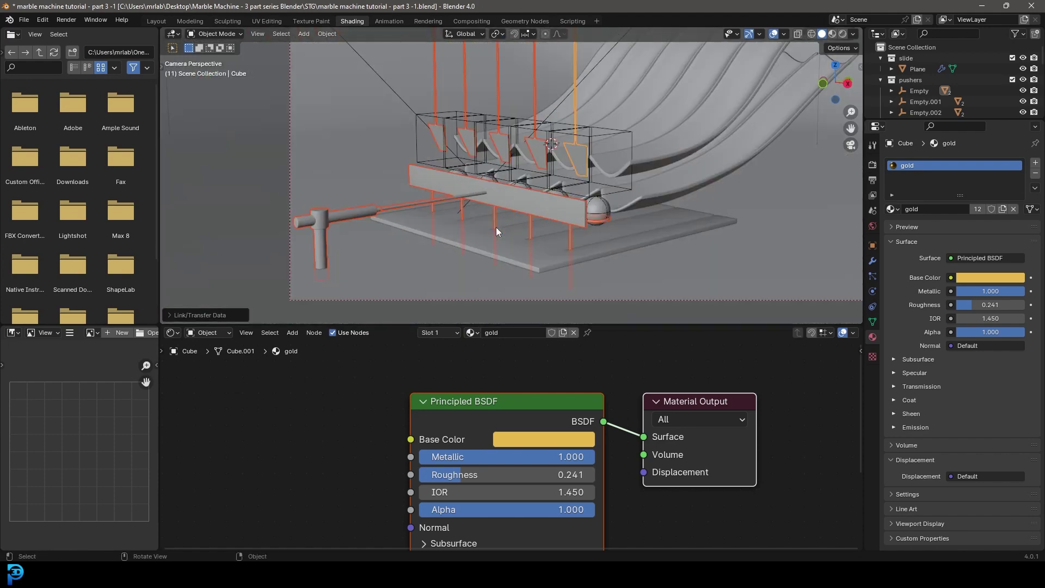
# Preview the camera view in Rendered shading, then return to Solid shading
pyautogui.scroll(-2, 514, 244)
pyautogui.scroll(3, 514, 244)
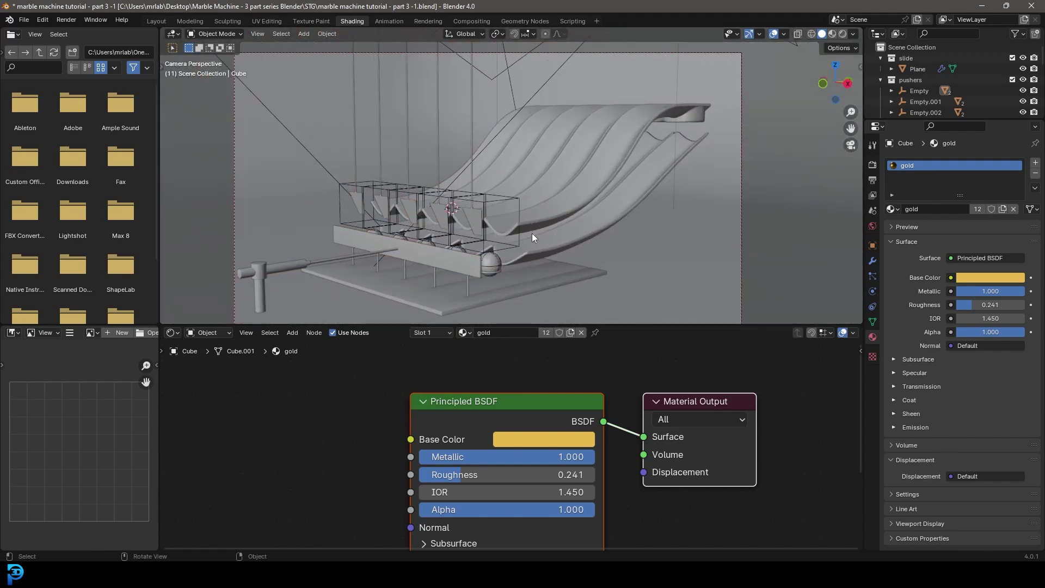
pyautogui.press('z')
pyautogui.click(534, 169)
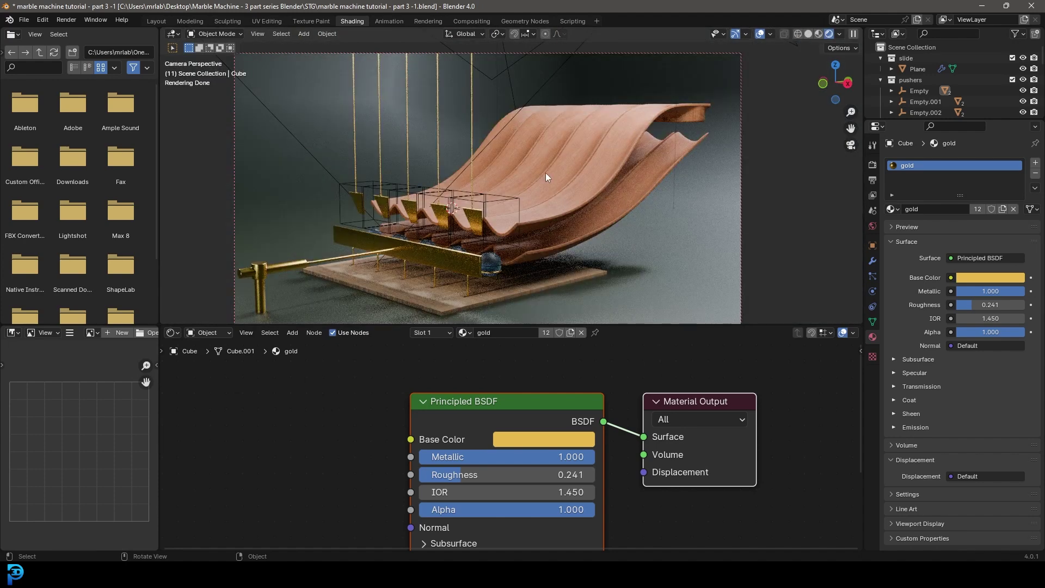
pyautogui.press('z')
pyautogui.click(603, 180)
pyautogui.moveTo(603, 180); pyautogui.dragTo(540, 196, button='middle')
pyautogui.scroll(-4, 508, 148)
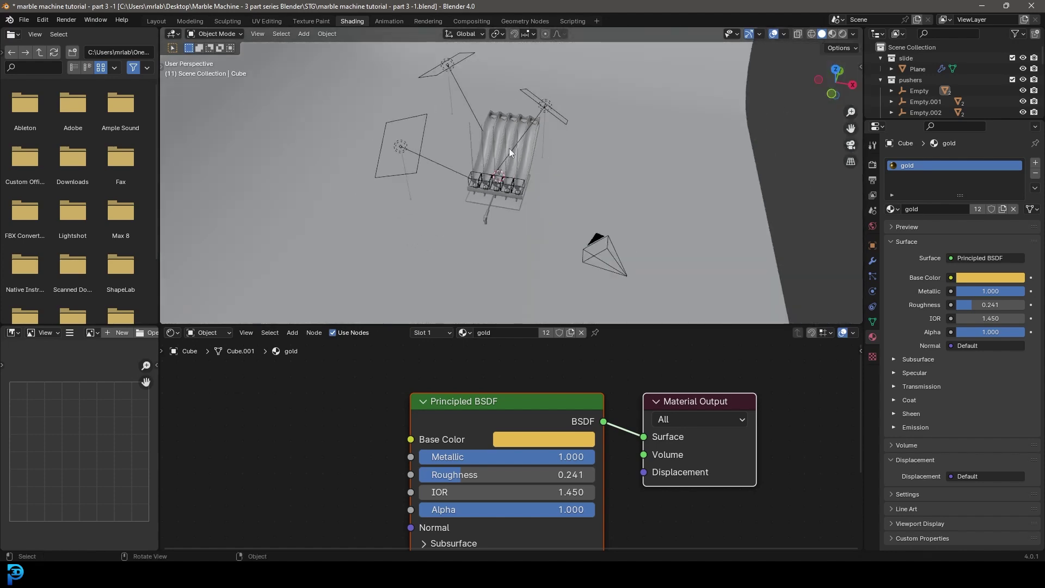
# Rotate and move the area light in Top view and set its Power to 400 W
pyautogui.click(548, 103)
pyautogui.press('KP_7')
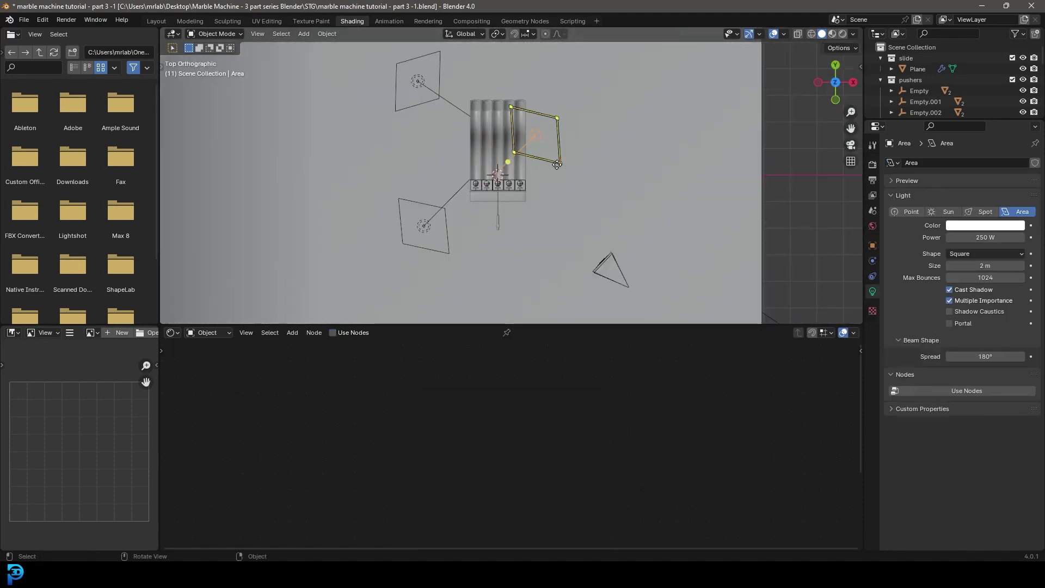
pyautogui.press('r')
pyautogui.click(602, 299)
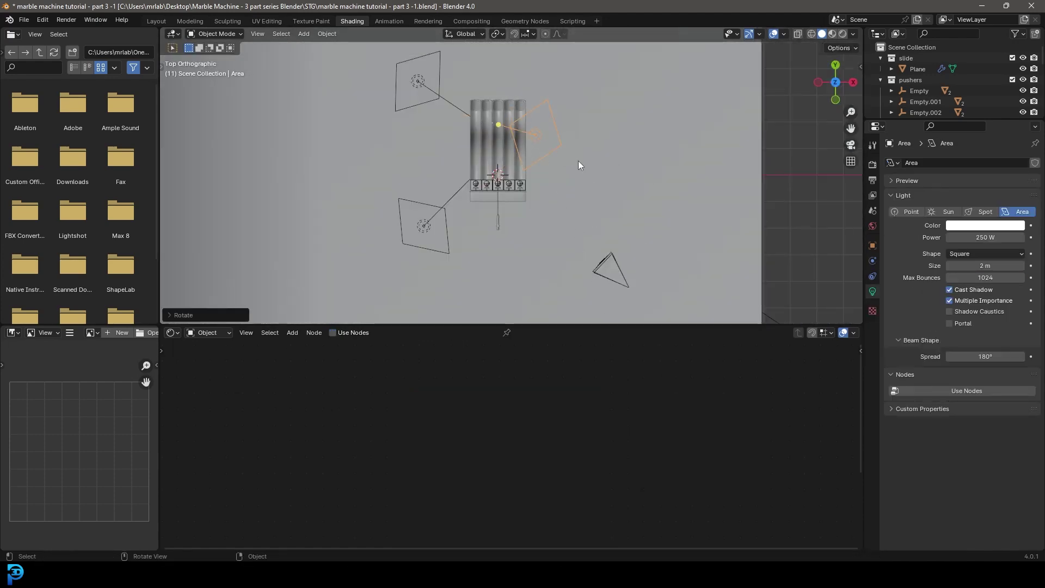
pyautogui.press('g')
pyautogui.doubleClick(985, 237)
pyautogui.write('4')
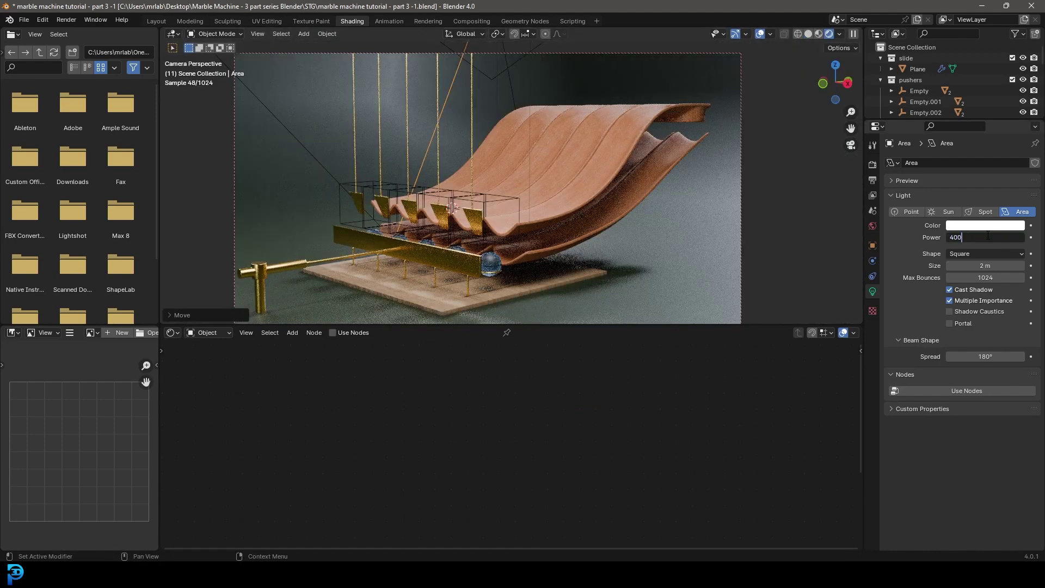
pyautogui.write('00')
pyautogui.press('Return')
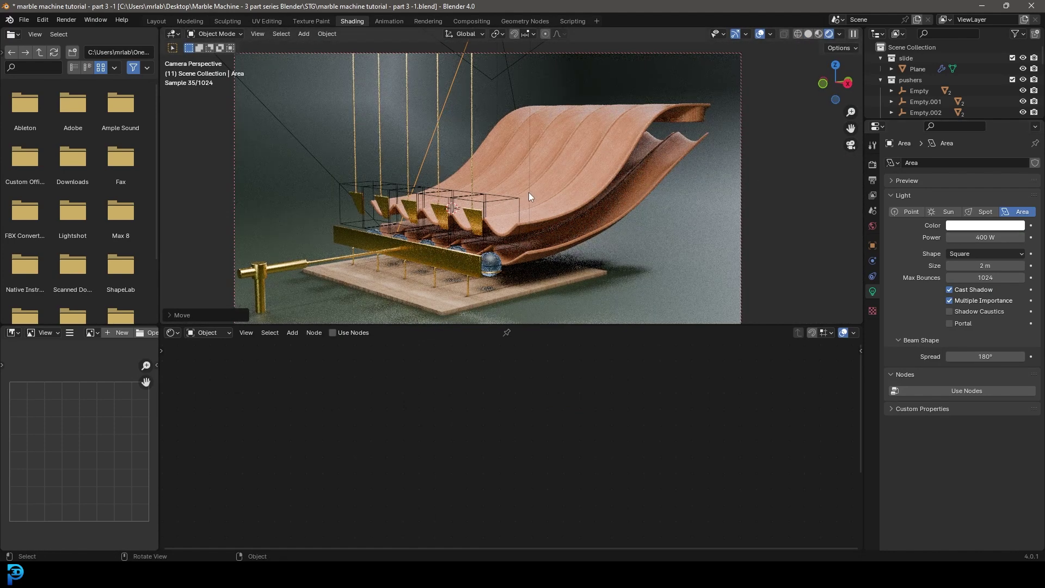
pyautogui.click(416, 254)
# Shift the gold Base Color toward a more yellow hue
pyautogui.click(571, 442)
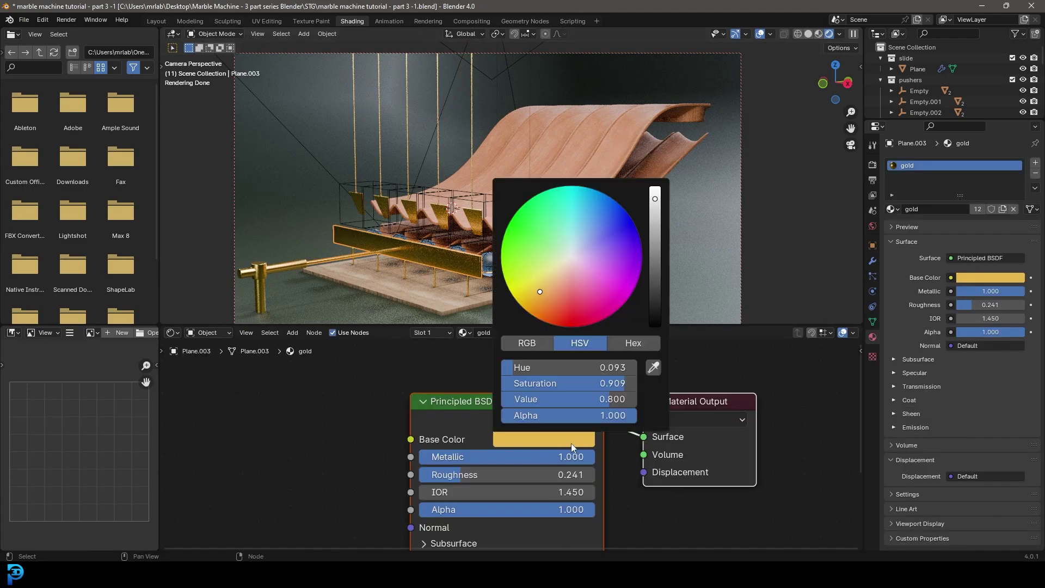
pyautogui.click(539, 286)
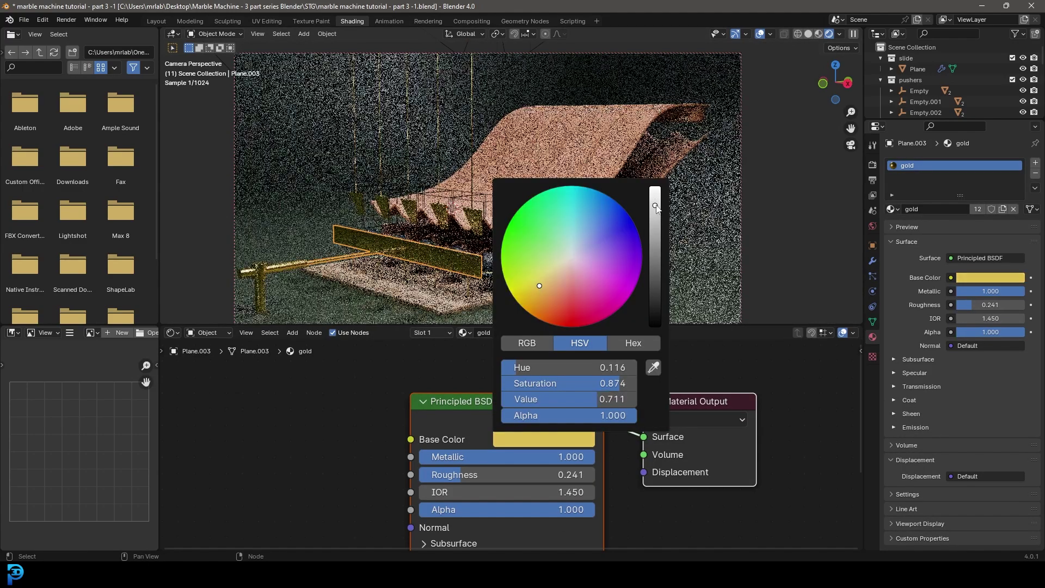
pyautogui.scroll(-2, 545, 283)
pyautogui.moveTo(469, 478)
pyautogui.mouseDown()
pyautogui.moveTo(454, 478)
pyautogui.moveTo(479, 478)
pyautogui.mouseUp()
# Lower the glass marble's roughness to 0.173
pyautogui.click(490, 265)
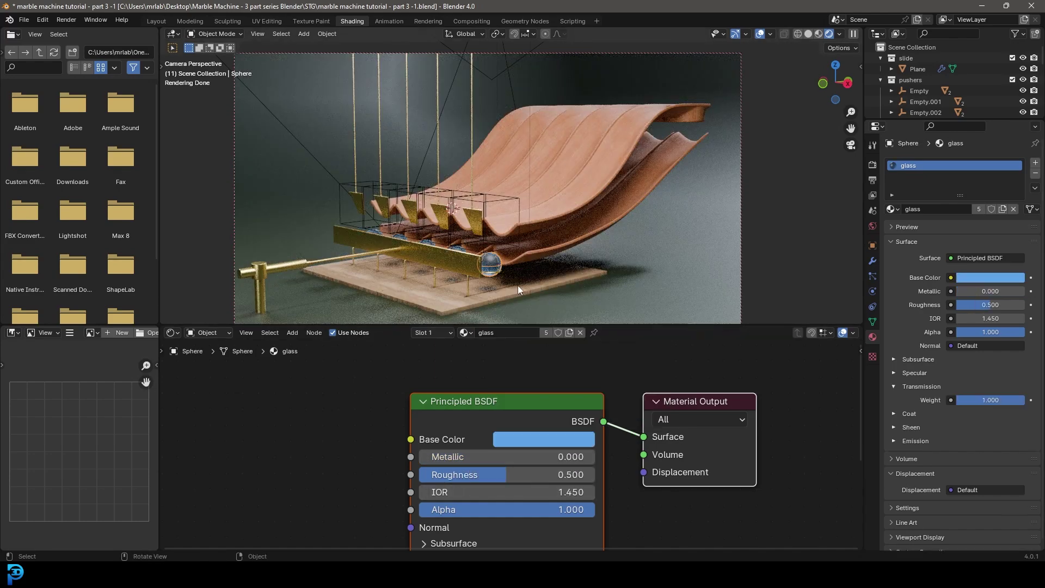
pyautogui.moveTo(488, 428); pyautogui.dragTo(438, 428)
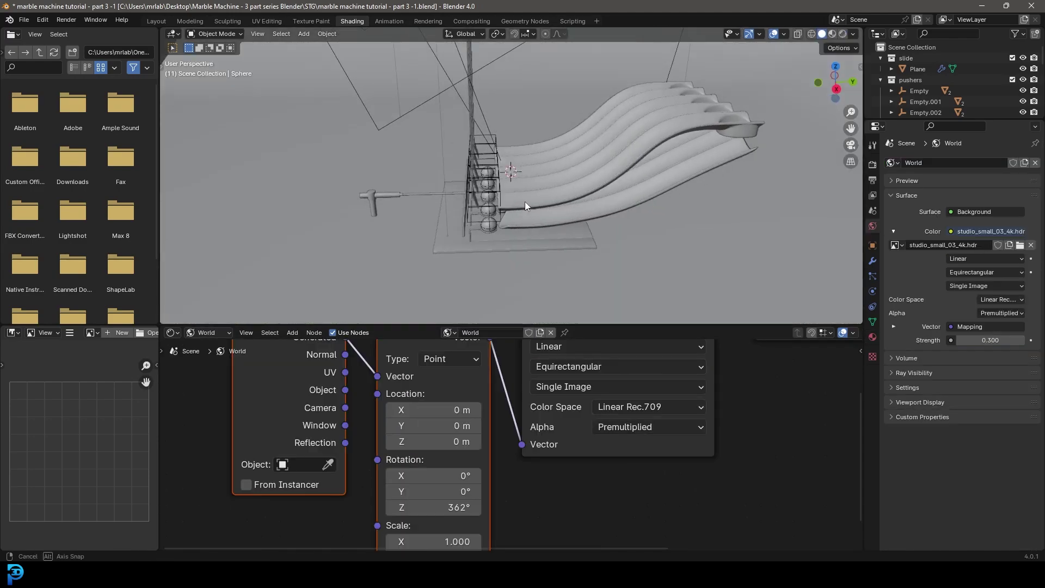
pyautogui.moveTo(525, 202)
pyautogui.mouseDown(button='middle')
pyautogui.moveTo(406, 219)
pyautogui.moveTo(466, 200)
pyautogui.moveTo(446, 212)
pyautogui.mouseUp(button='middle')
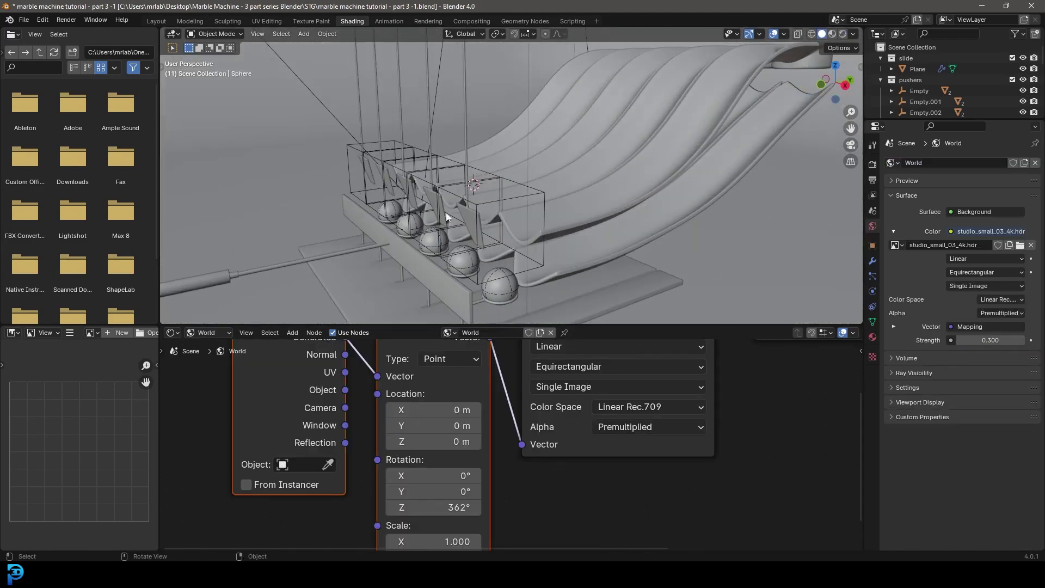
# Open the render settings in the Layout workspace
pyautogui.click(156, 22)
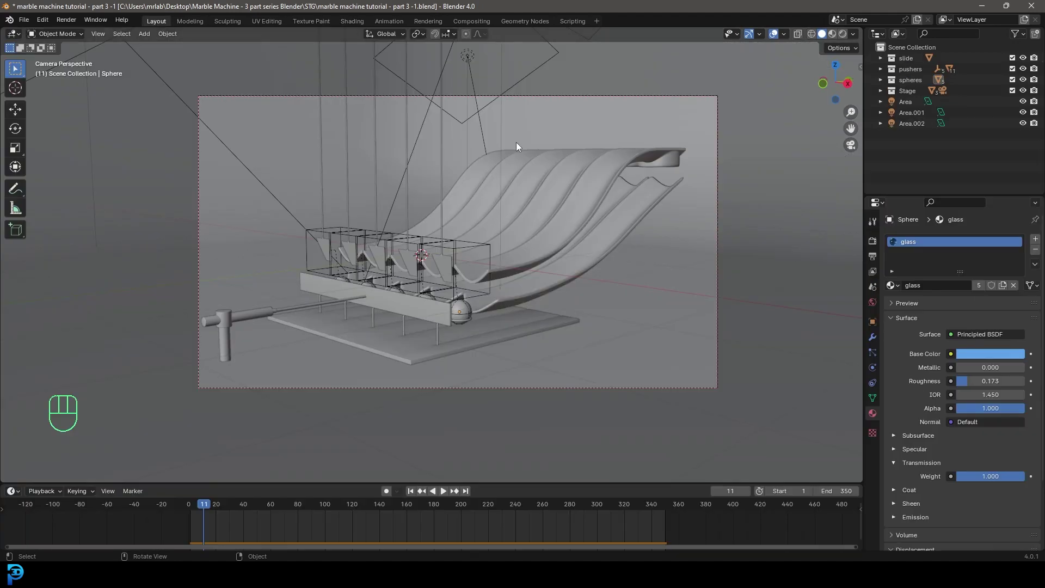
pyautogui.click(873, 241)
pyautogui.scroll(-4, 913, 310)
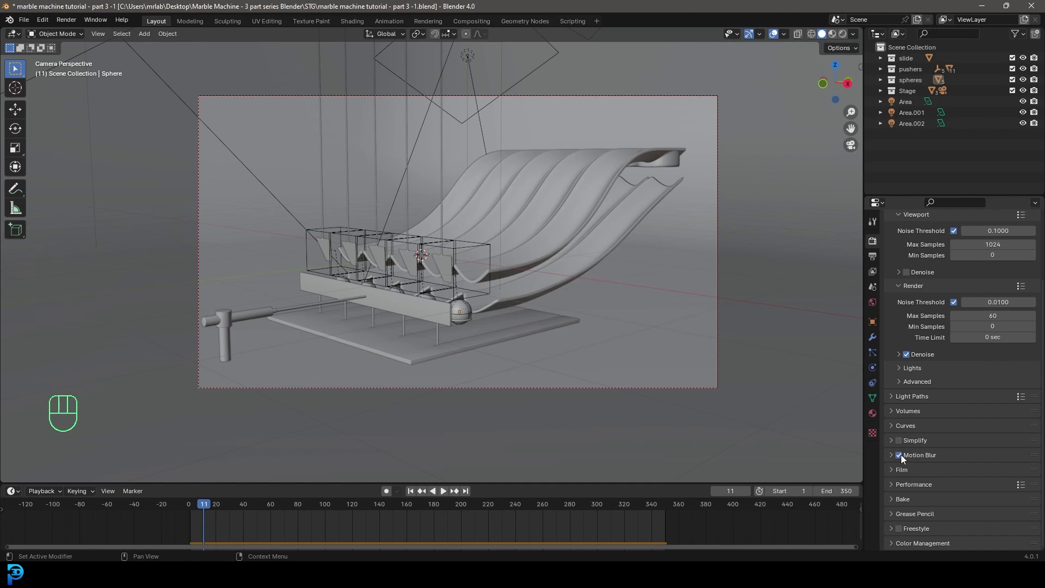
pyautogui.scroll(1, 296, 450)
# Play the marble animation, stop it at frame 137, and save the file
pyautogui.press('space')
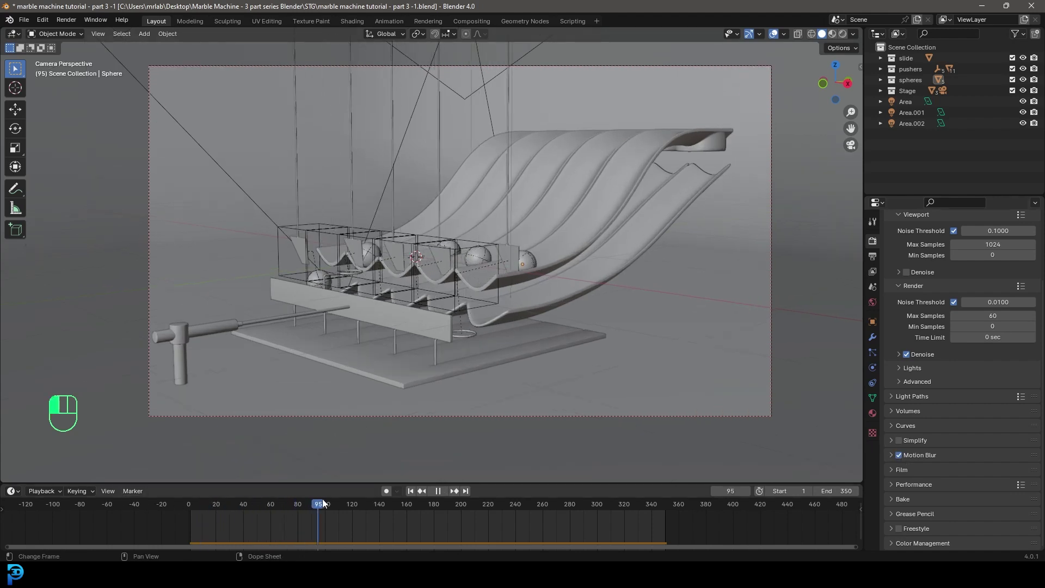
pyautogui.moveTo(371, 494); pyautogui.dragTo(376, 493)
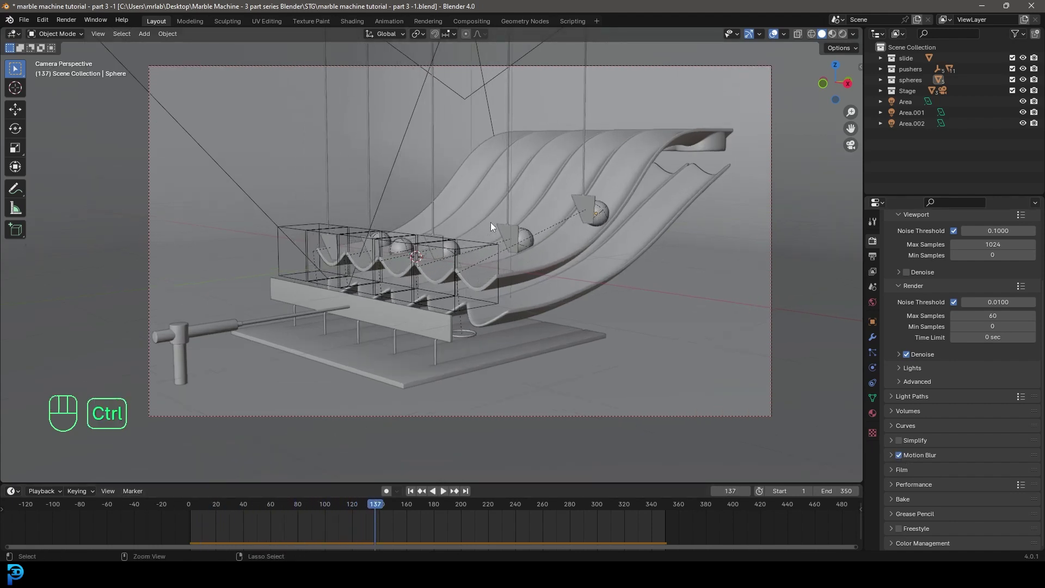
pyautogui.hotkey('ctrl', 's')
pyautogui.hotkey('ctrl', 's')
pyautogui.keyDown('shift'); pyautogui.moveTo(451, 242); pyautogui.dragTo(491, 234, button='middle'); pyautogui.keyUp('shift')
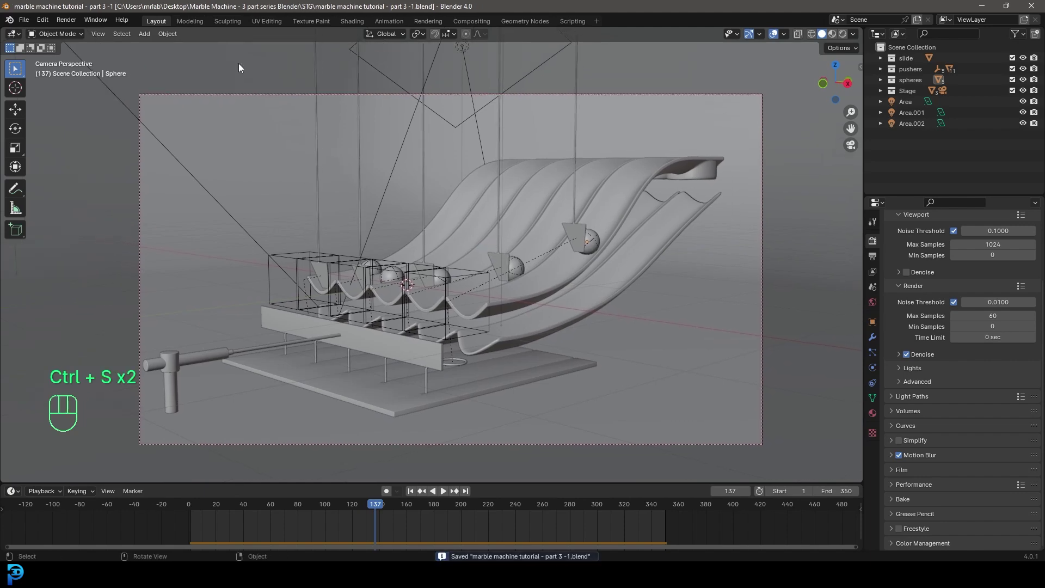
# Render frame 137 as a still, inspect it, then close the render and orbit the machine
pyautogui.click(69, 21)
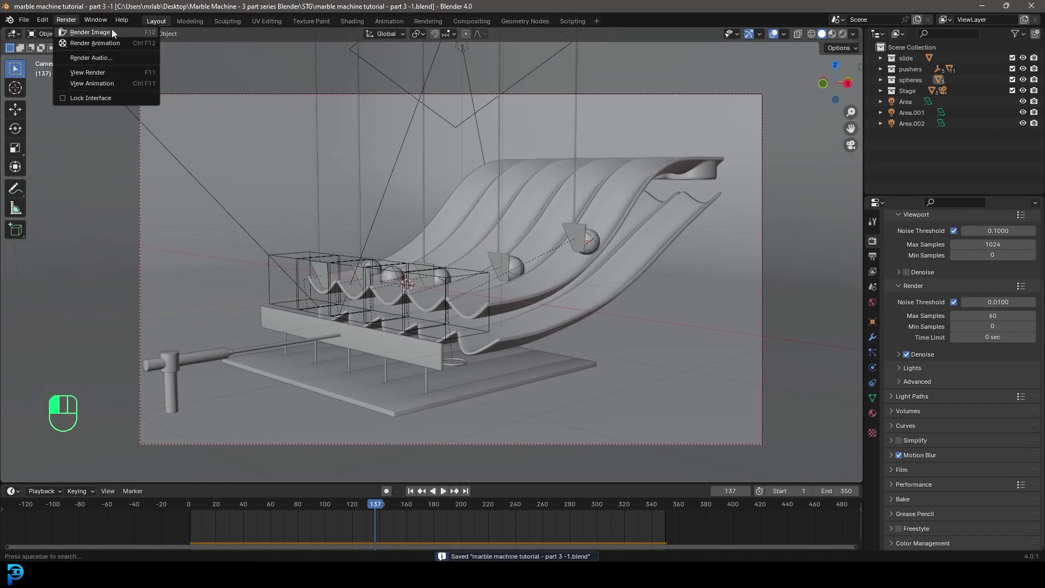
pyautogui.click(125, 30)
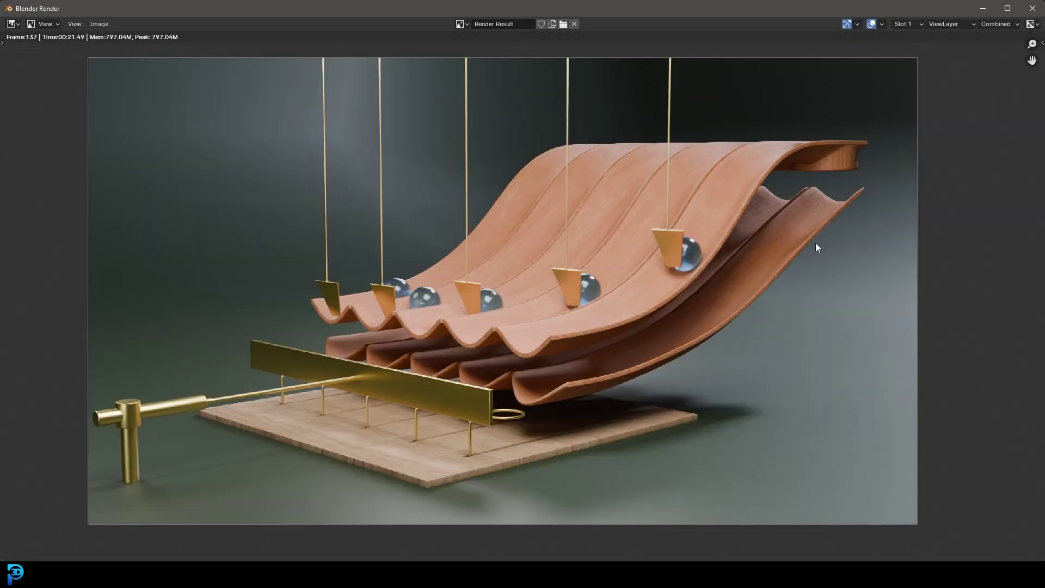
pyautogui.scroll(-2, 626, 318)
pyautogui.press('Escape')
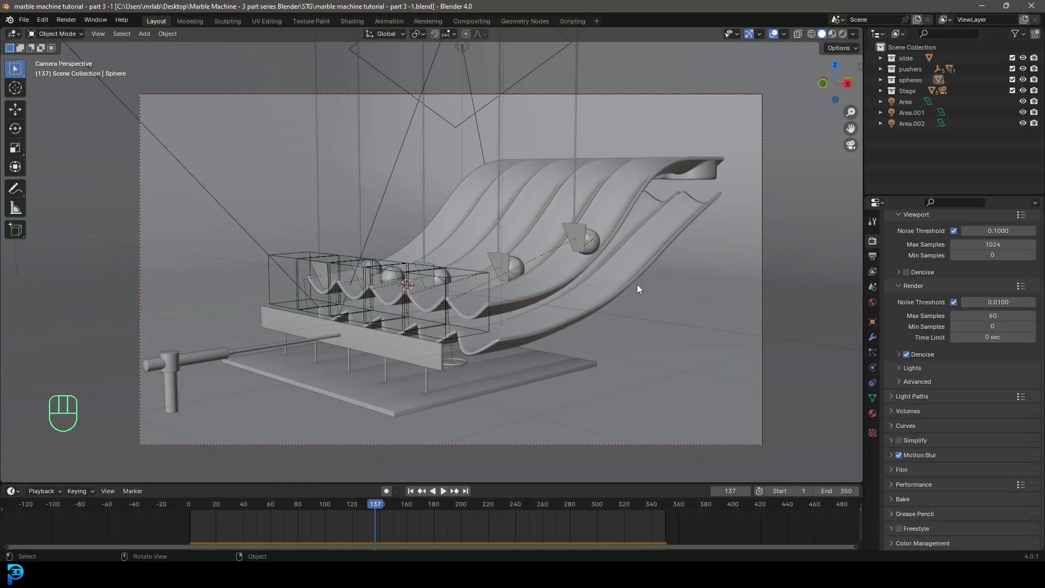
pyautogui.scroll(-4, 332, 213)
pyautogui.moveTo(332, 214); pyautogui.dragTo(436, 250, button='middle')
pyautogui.scroll(-3, 544, 256)
pyautogui.scroll(4, 471, 259)
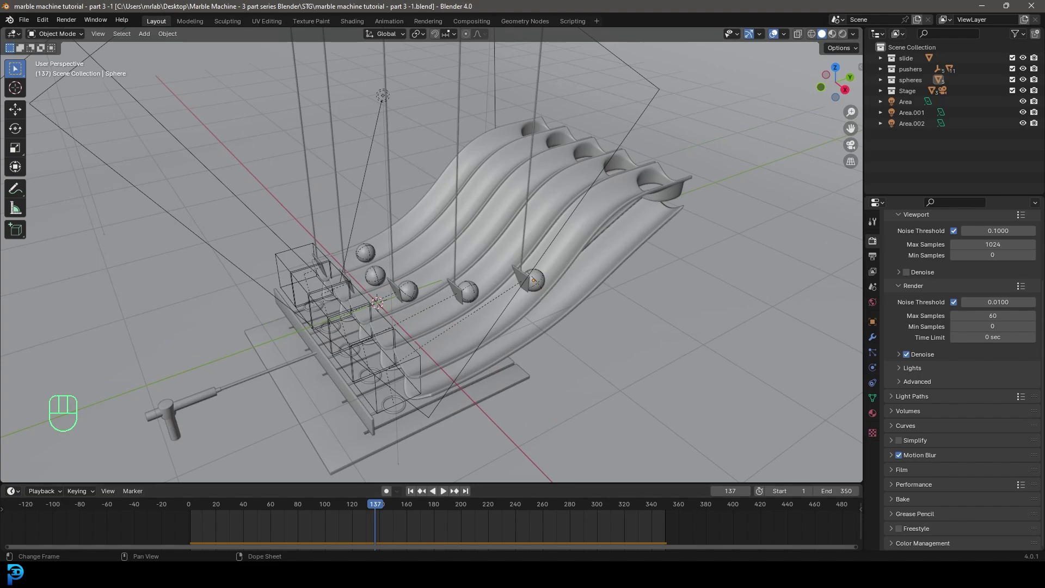
# Scroll through Poly Haven's 322 models, briefly revisiting the Plywood texture tab
pyautogui.click(450, 522)
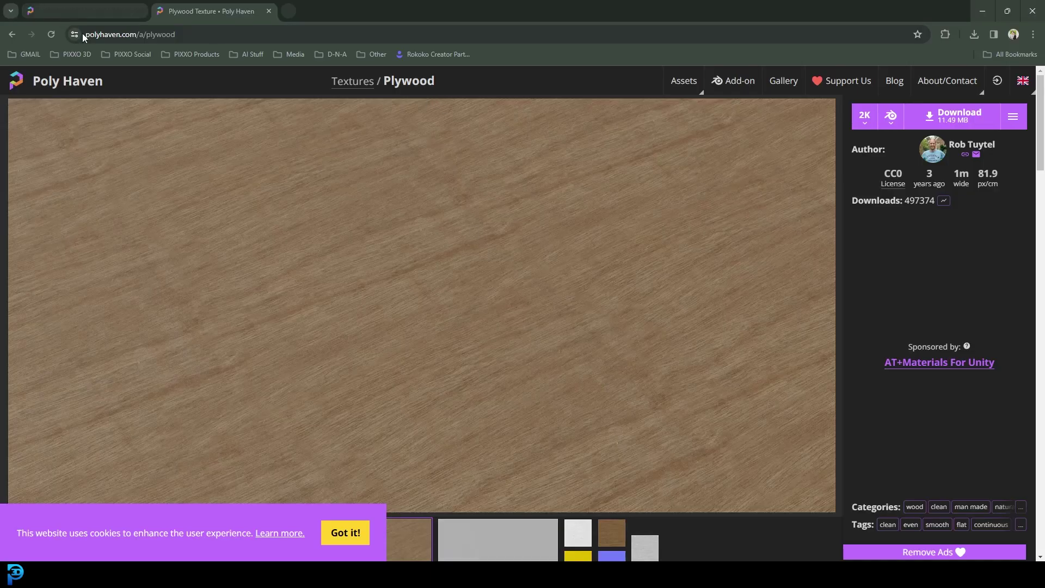
pyautogui.moveTo(682, 82)
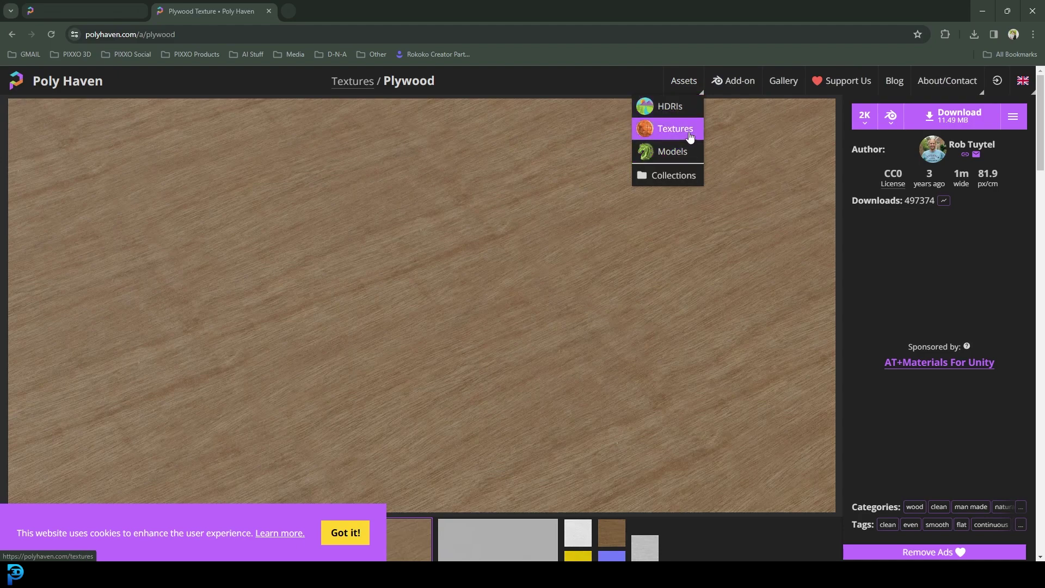
pyautogui.click(677, 155)
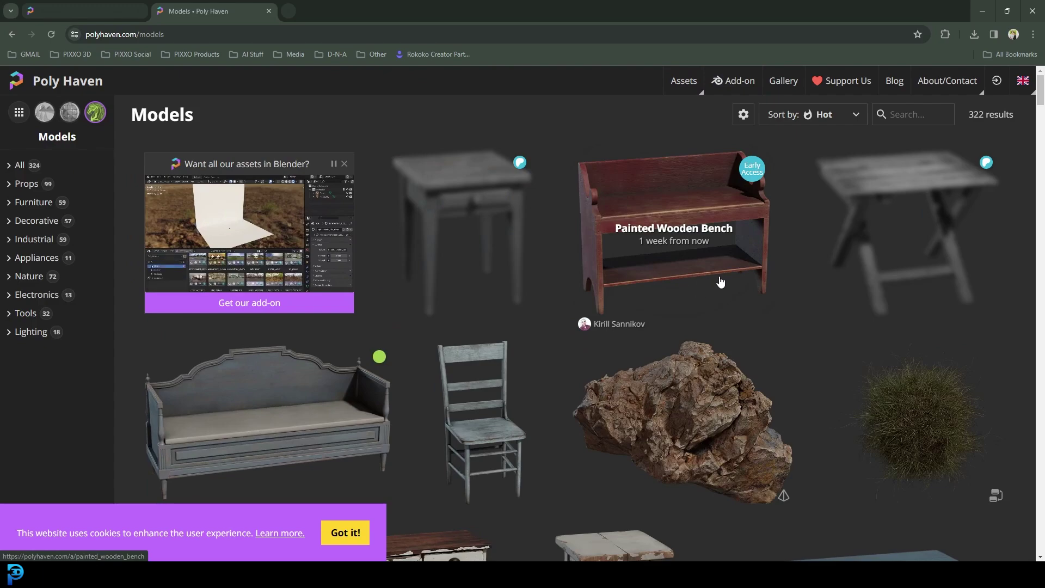
pyautogui.scroll(-2, 725, 308)
pyautogui.scroll(-10, 725, 308)
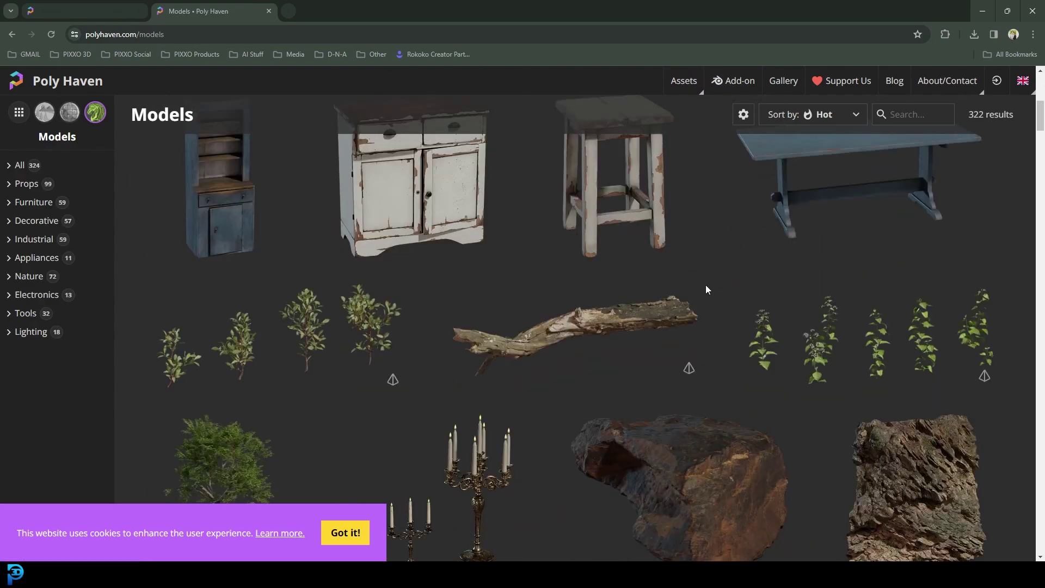
pyautogui.scroll(-5, 337, 272)
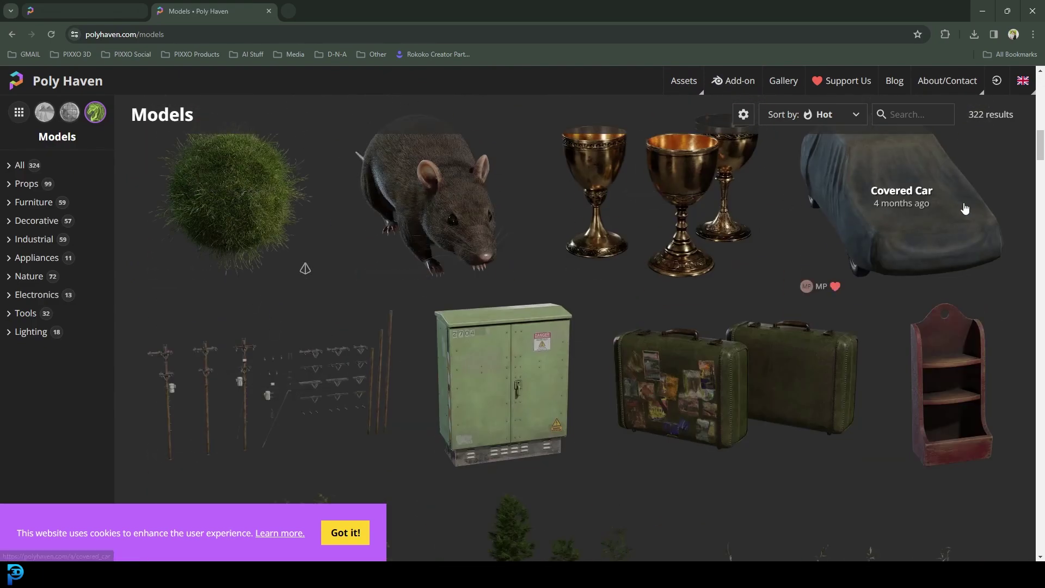
pyautogui.click(81, 11)
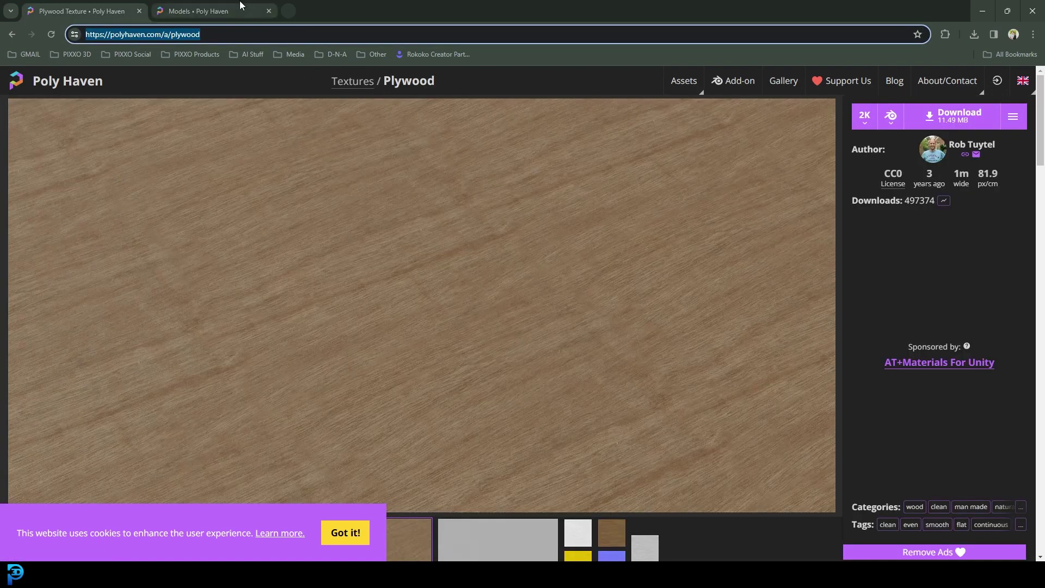
pyautogui.hotkey('ctrl', 'Tab')
pyautogui.scroll(-8, 616, 319)
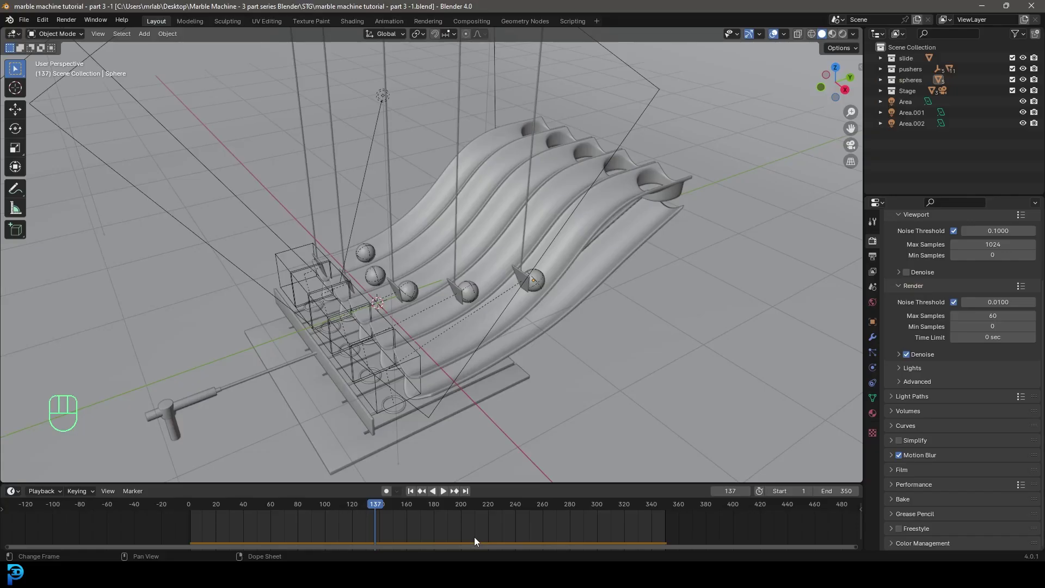
# Return to Blender and look through the scene camera
pyautogui.hotkey('alt', 'Tab')
pyautogui.scroll(-5, 455, 342)
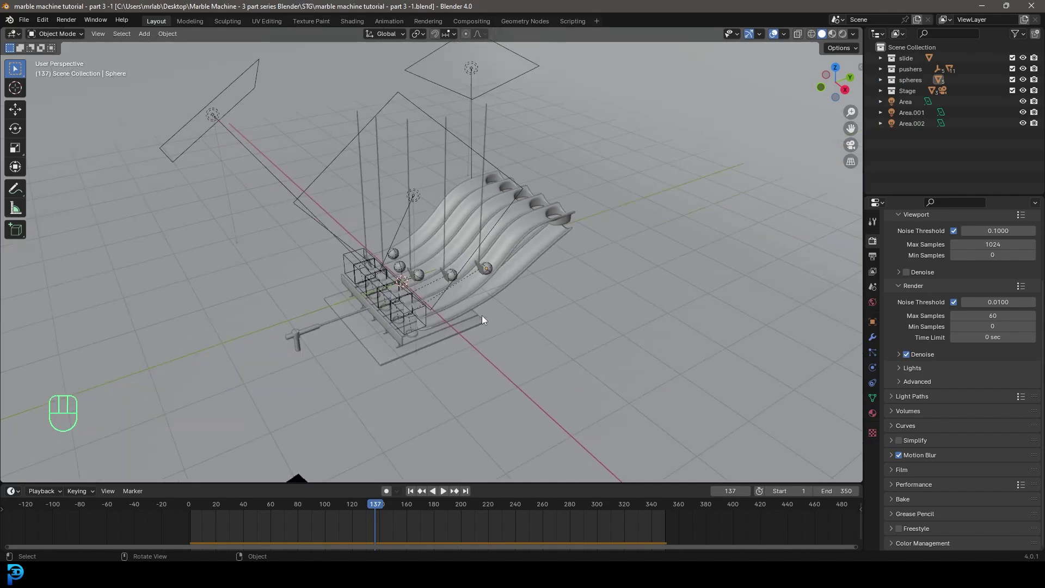
pyautogui.moveTo(477, 574)
pyautogui.press('KP_0')
# Append potted_plant_04 from the plant asset .blend file and scale it up about 6.8 times
pyautogui.click(24, 19)
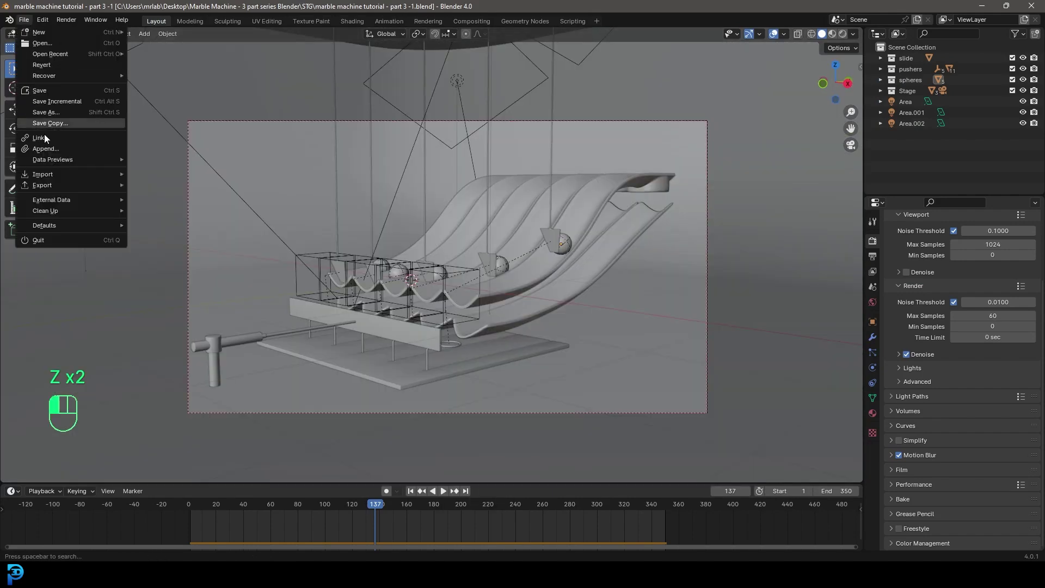
pyautogui.click(56, 144)
pyautogui.click(270, 171)
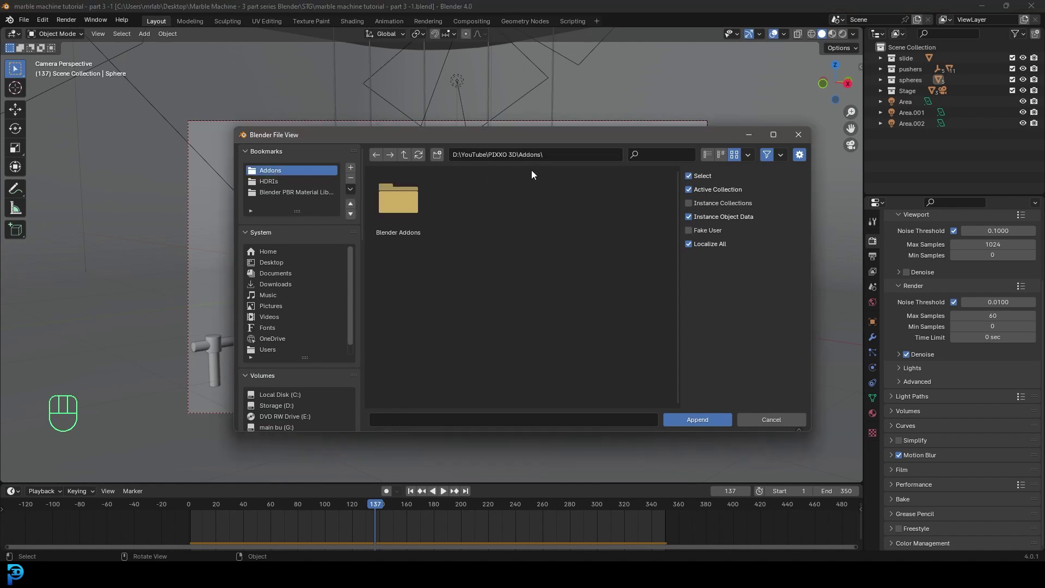
pyautogui.click(405, 154)
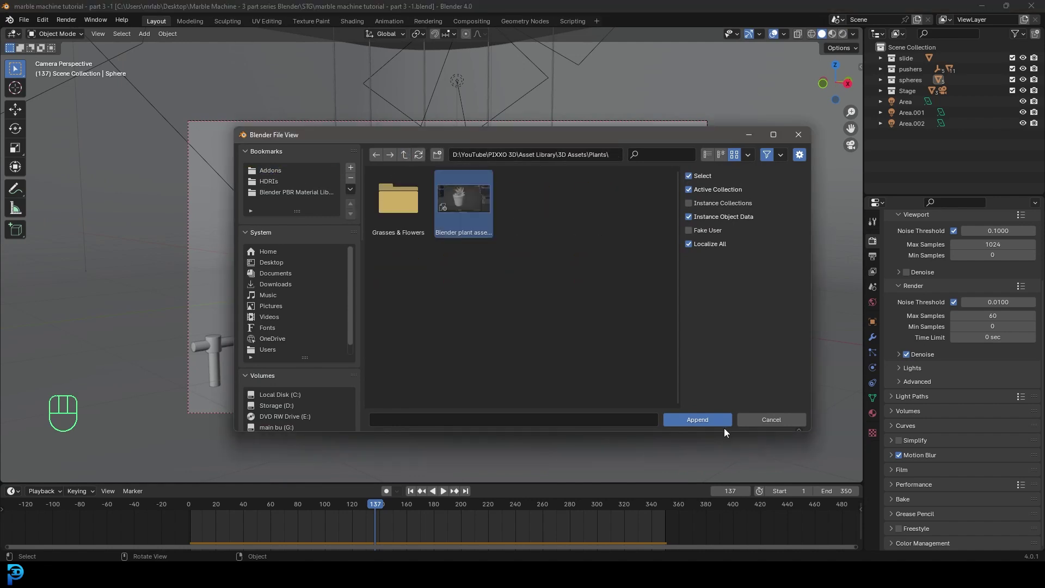
pyautogui.click(723, 424)
pyautogui.doubleClick(530, 283)
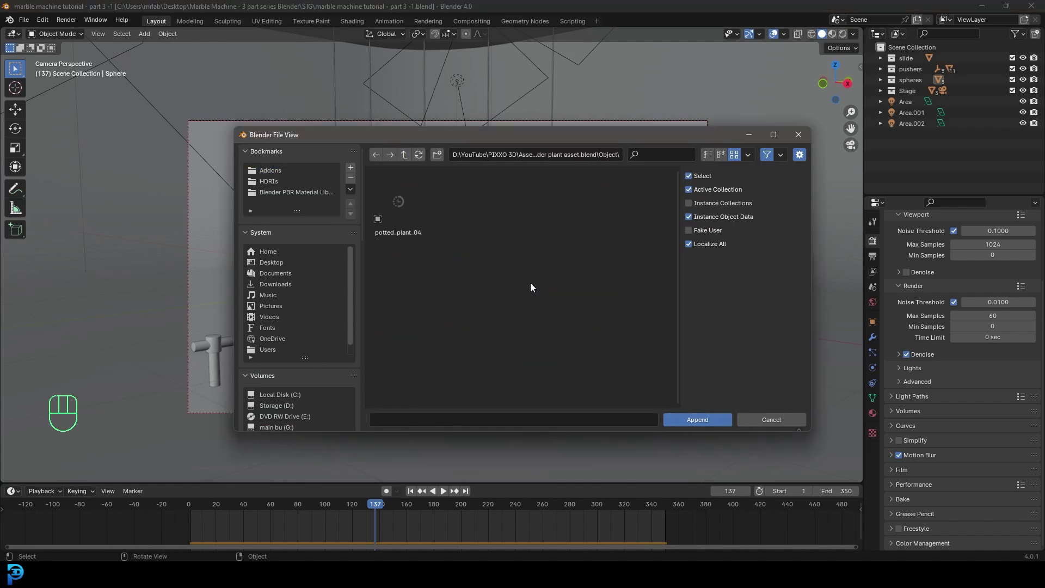
pyautogui.click(423, 228)
pyautogui.click(716, 420)
pyautogui.press('s')
pyautogui.click(246, 187)
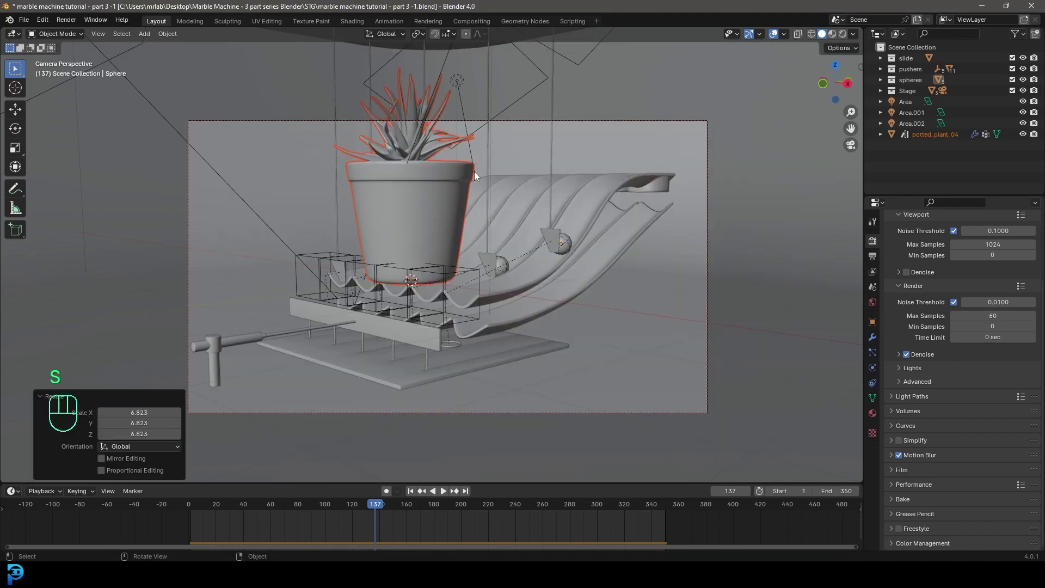
# Move the potted plant to the left of the slide in top view
pyautogui.press('g')
pyautogui.click(374, 267)
pyautogui.press('KP_7')
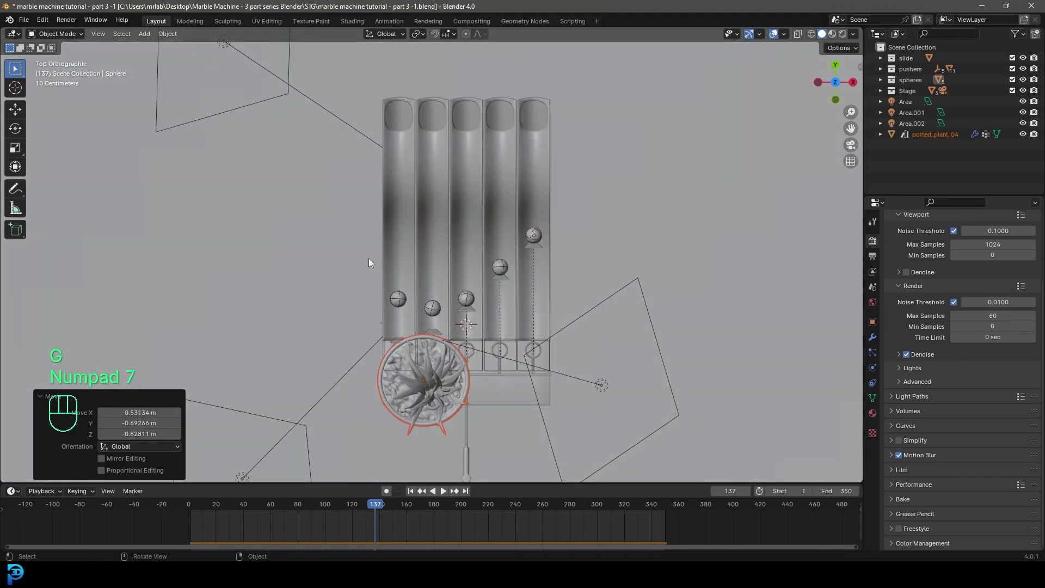
pyautogui.press('g')
pyautogui.click(243, 168)
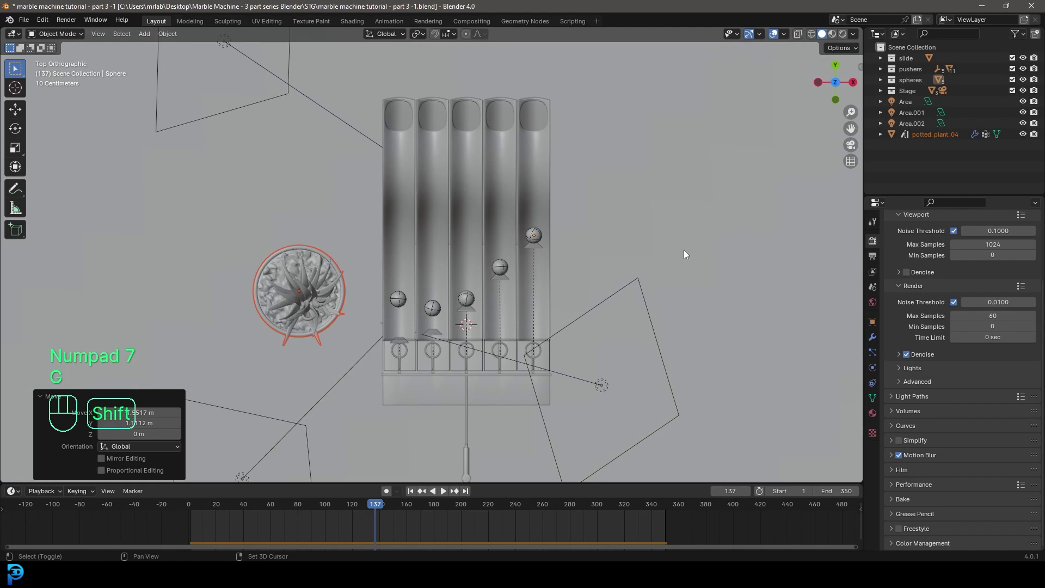
# Duplicate the plant to the machine's right and settle the original lower behind the slide
pyautogui.hotkey('shift', 'd')
pyautogui.click(632, 240)
pyautogui.press('KP_0')
pyautogui.click(283, 269)
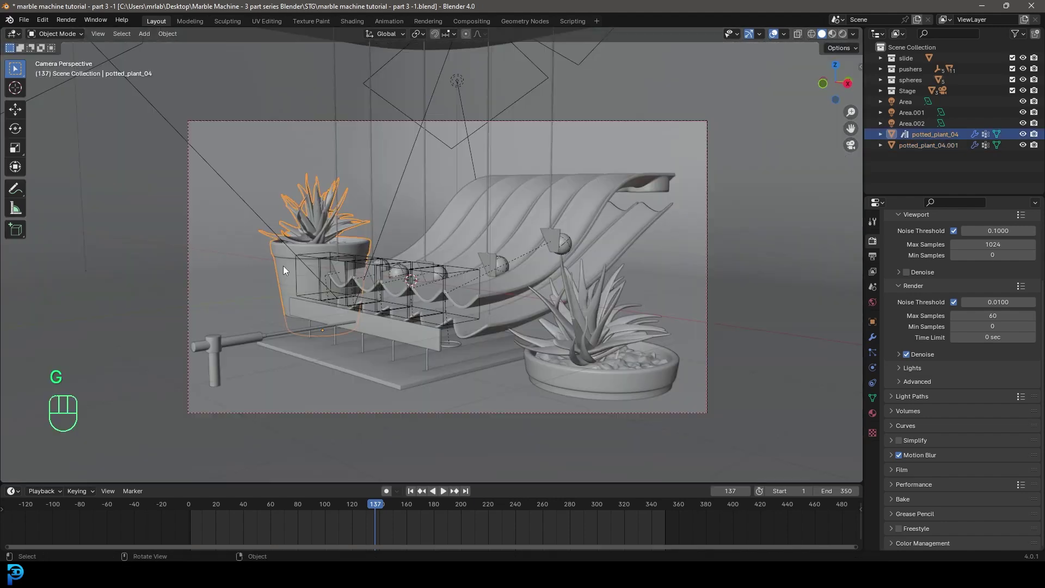
pyautogui.press('g')
pyautogui.press('g')
pyautogui.click(331, 272)
# Check the plant placement in Rendered shading, return to Solid, and save
pyautogui.press('z')
pyautogui.click(401, 201)
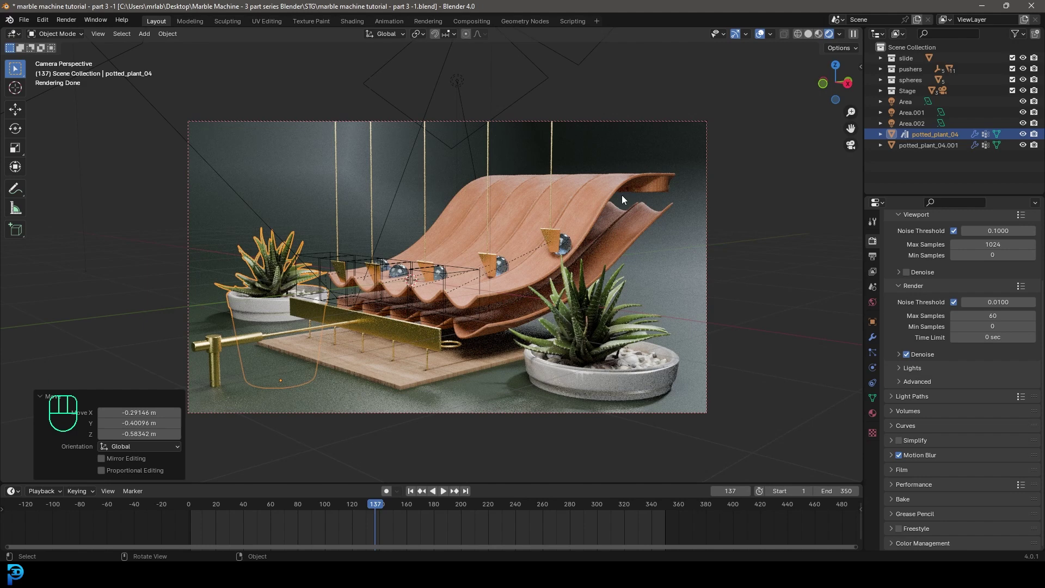
pyautogui.press('z')
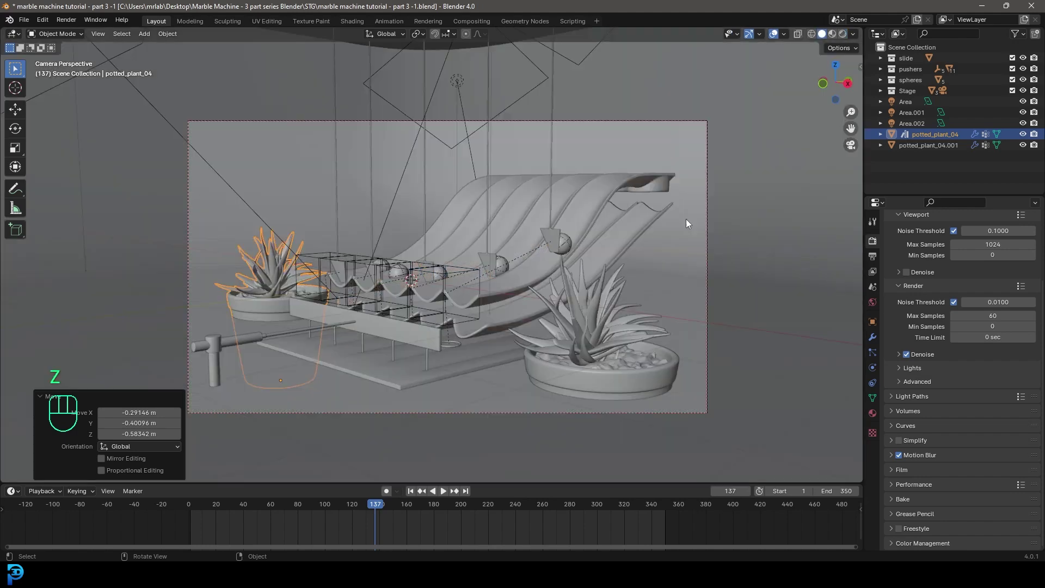
pyautogui.hotkey('ctrl', 's')
pyautogui.hotkey('ctrl', 's')
pyautogui.keyDown('shift'); pyautogui.moveTo(455, 227); pyautogui.dragTo(473, 217, button='middle'); pyautogui.keyUp('shift')
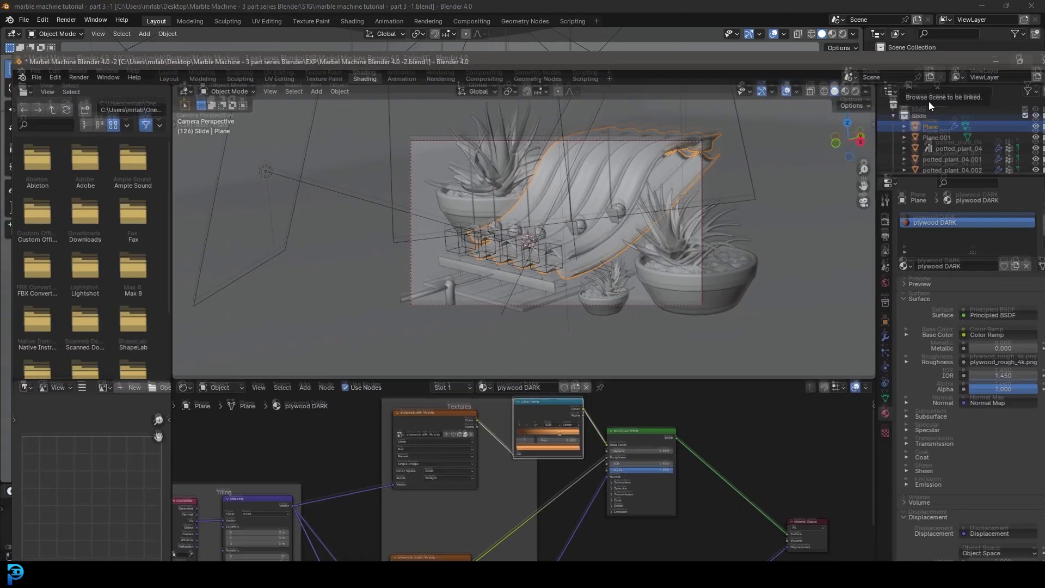
# Switch the viewport to Rendered shading from the Z pie menu
pyautogui.press('z')
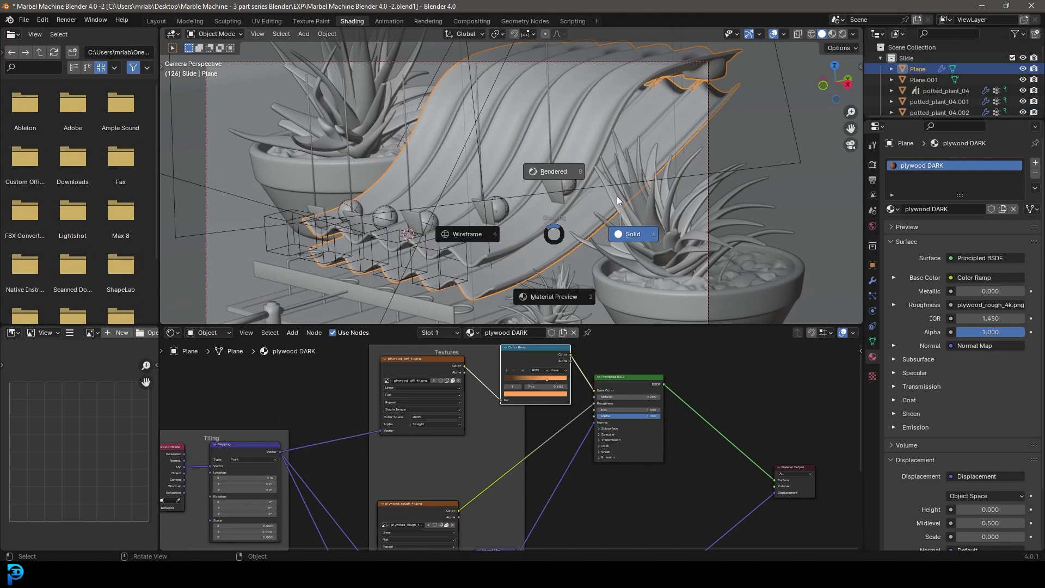
pyautogui.press('8')
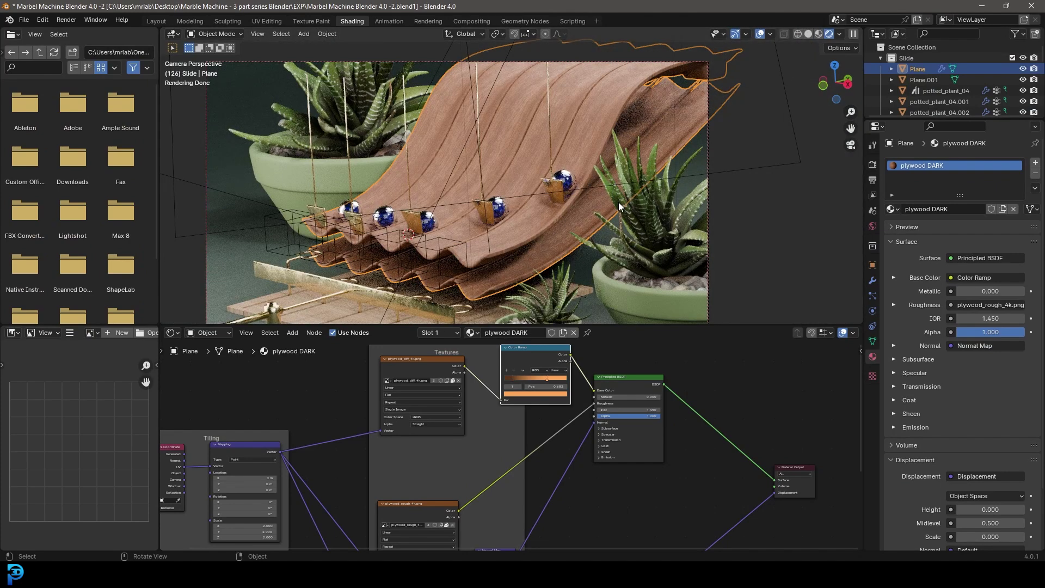